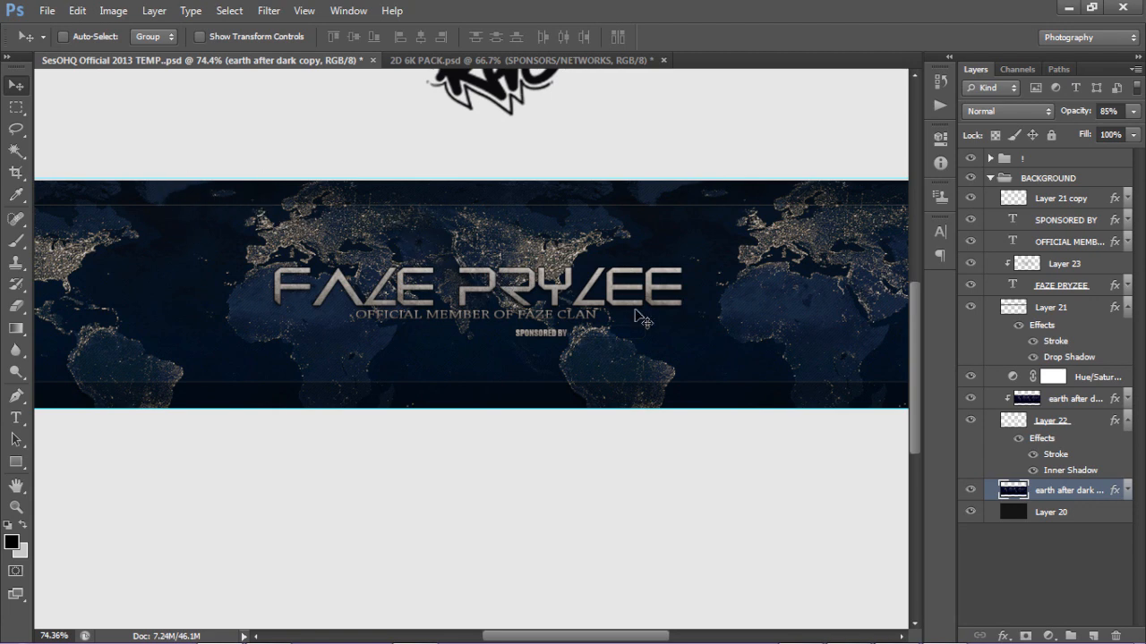
# Delete all layers from Layer 22 up to Layer 21 copy in the BACKGROUND group, keeping the earth layer and Layer 20.
pyautogui.click(1078, 424)
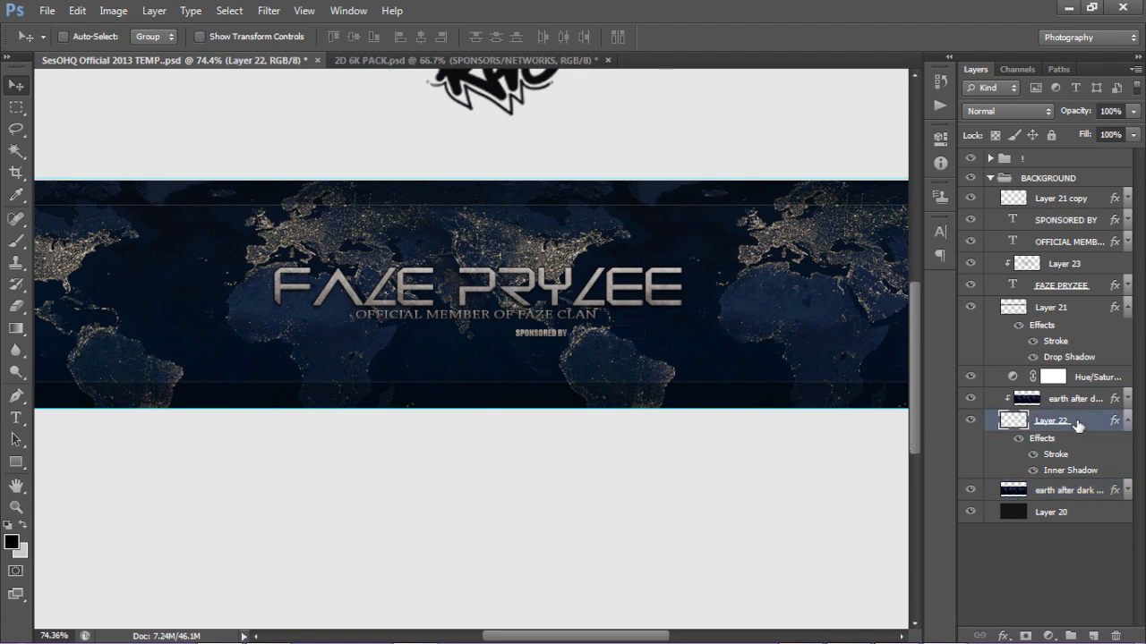
pyautogui.keyDown('shift'); pyautogui.click(1058, 208); pyautogui.keyUp('shift')
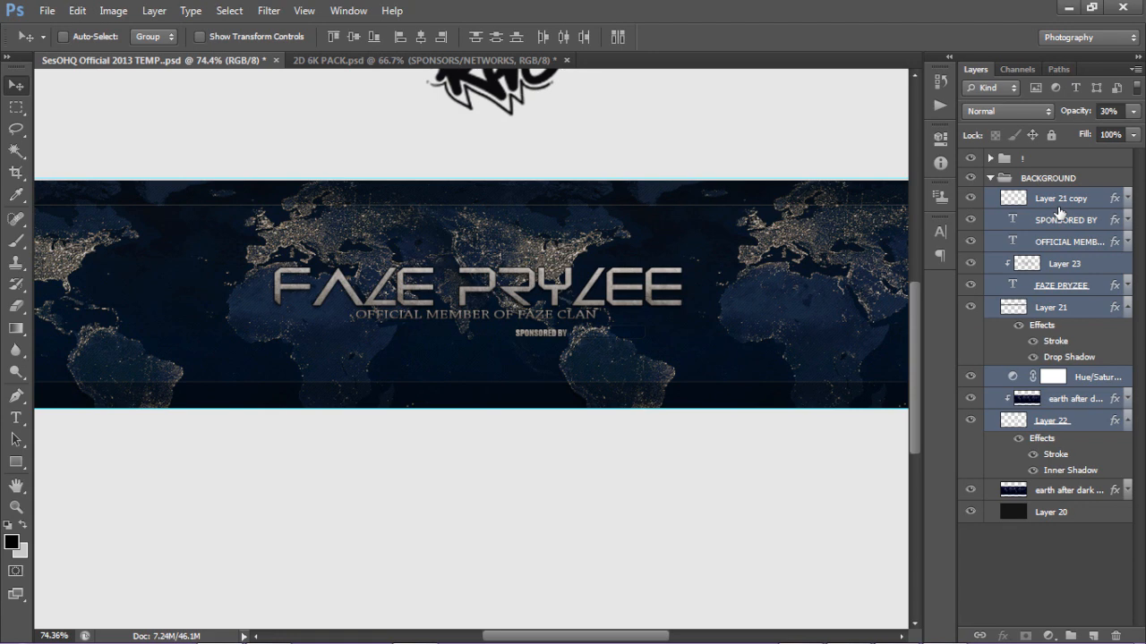
pyautogui.press('Delete')
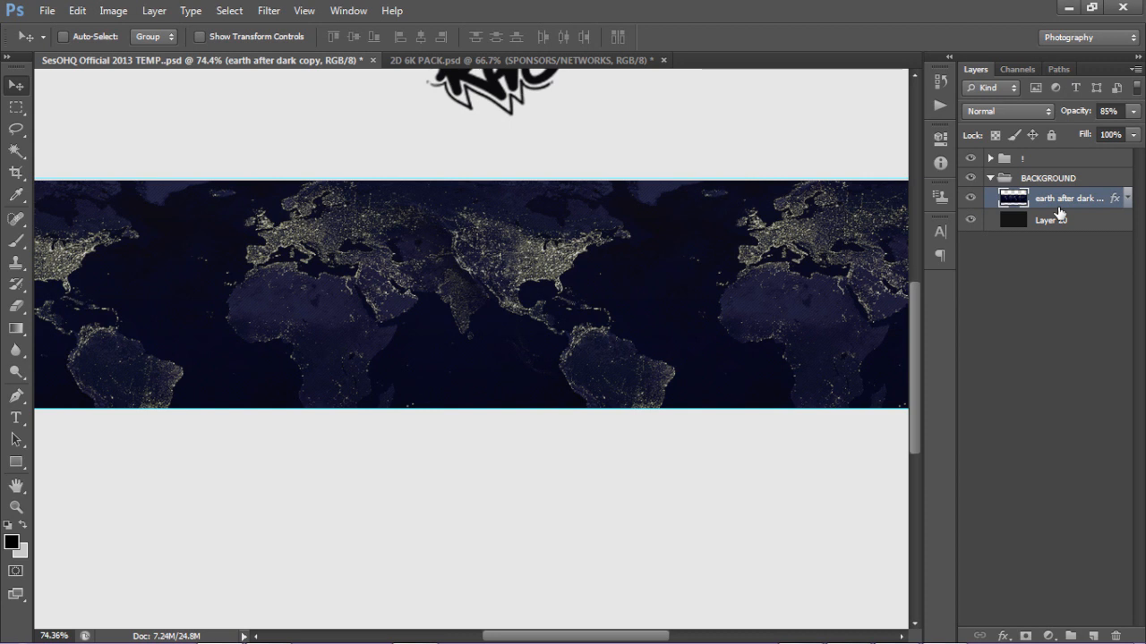
pyautogui.hotkey('ctrl', '-')
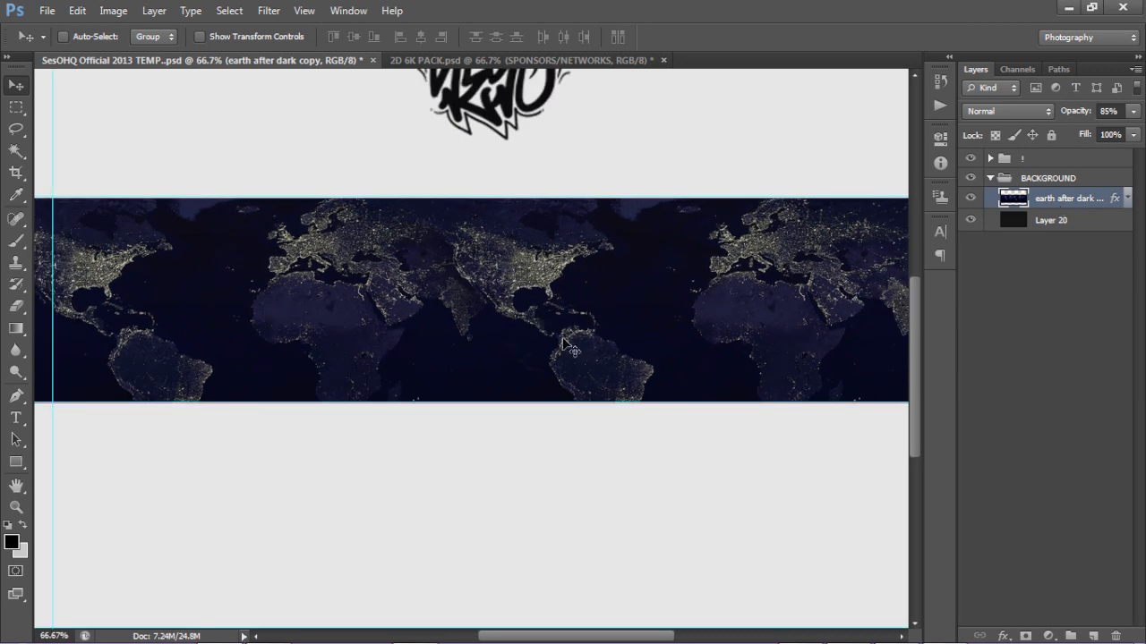
# Preview the earth after dark background in 2D 6K PACK.psd and return to the SesOHQ template document.
pyautogui.click(471, 62)
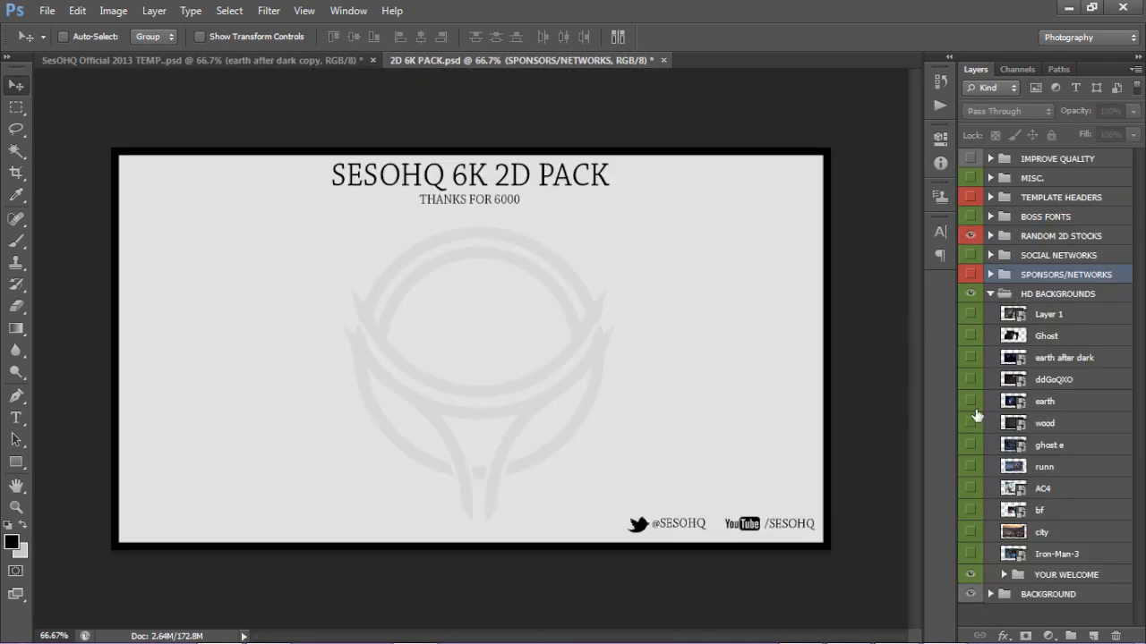
pyautogui.click(970, 360)
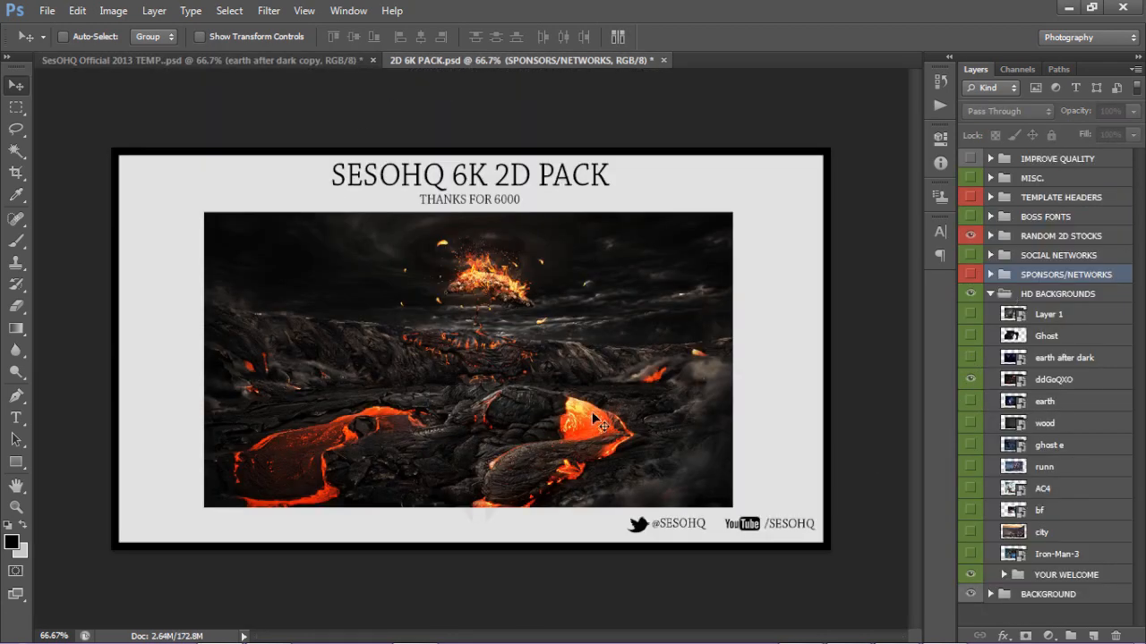
pyautogui.click(972, 362)
pyautogui.click(971, 358)
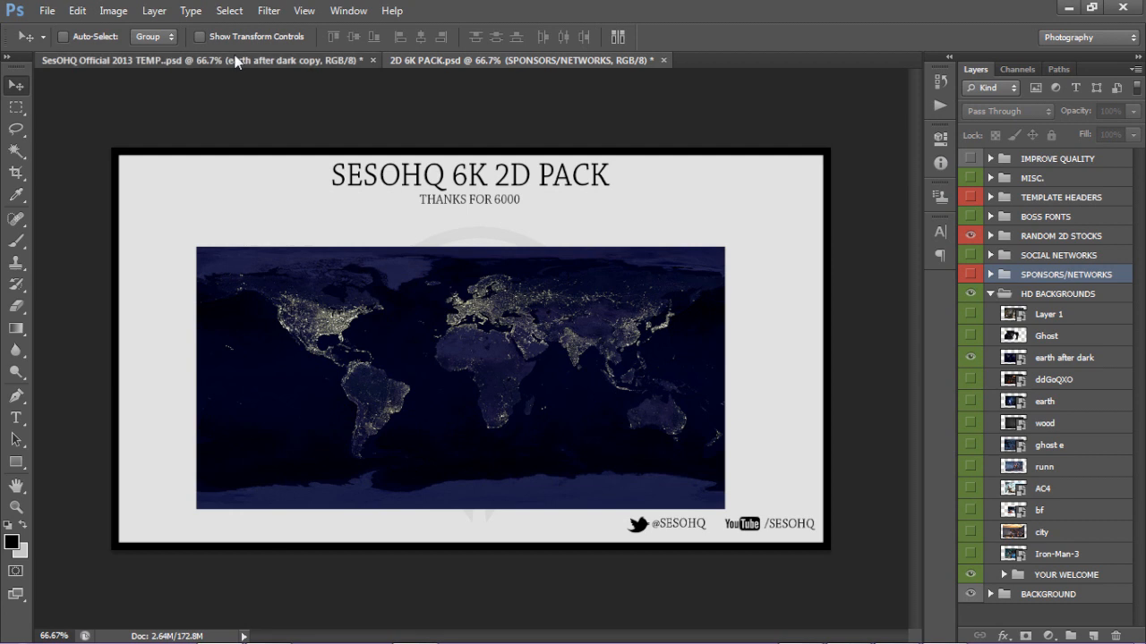
pyautogui.click(246, 60)
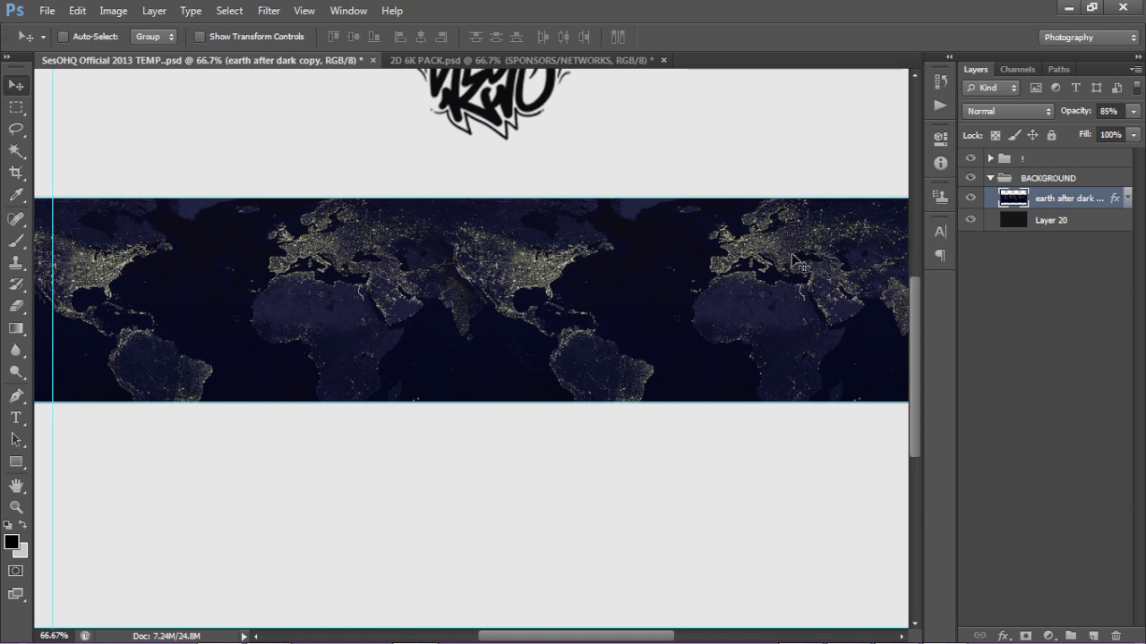
# Set the earth layer's Satin effect to 3% opacity, 6 px distance and 5 px size.
pyautogui.click(1127, 197)
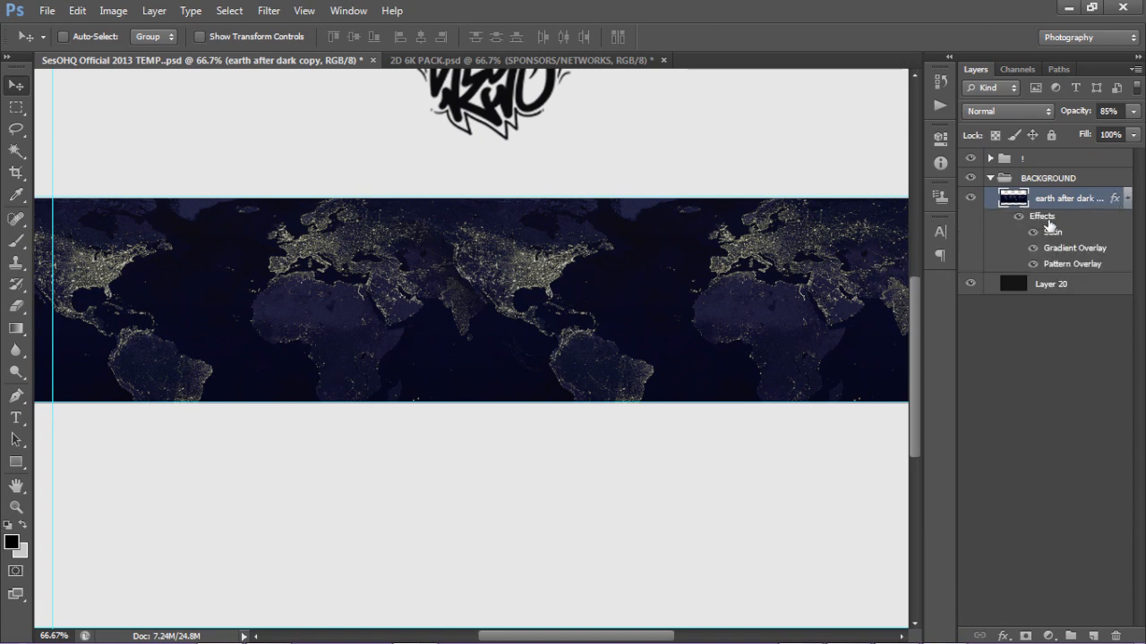
pyautogui.doubleClick(1043, 219)
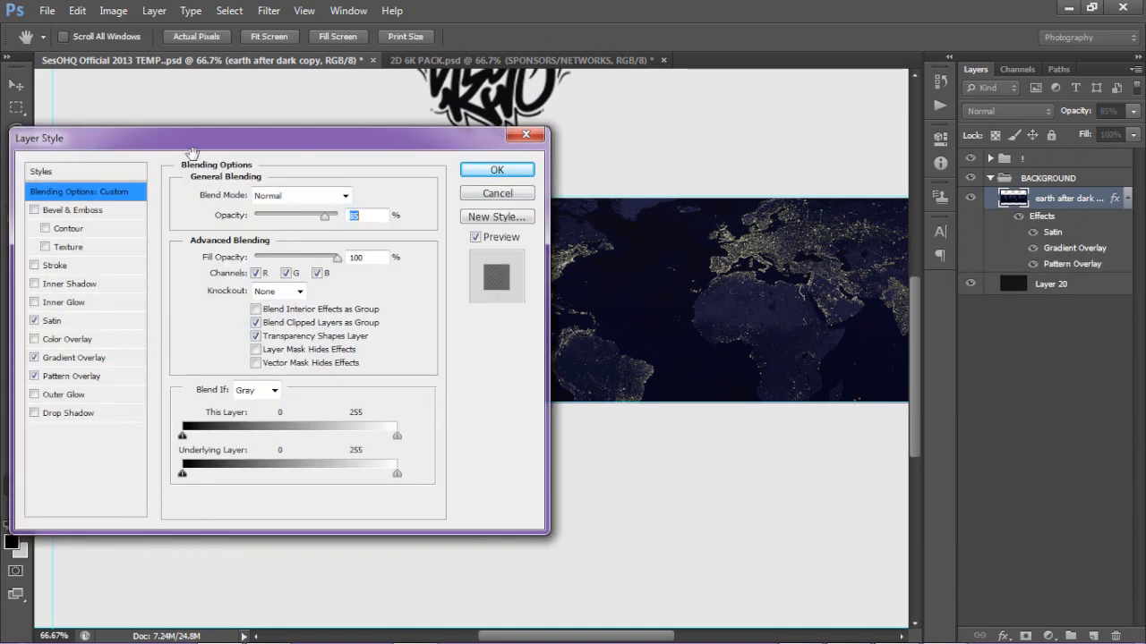
pyautogui.moveTo(177, 147); pyautogui.dragTo(747, 176)
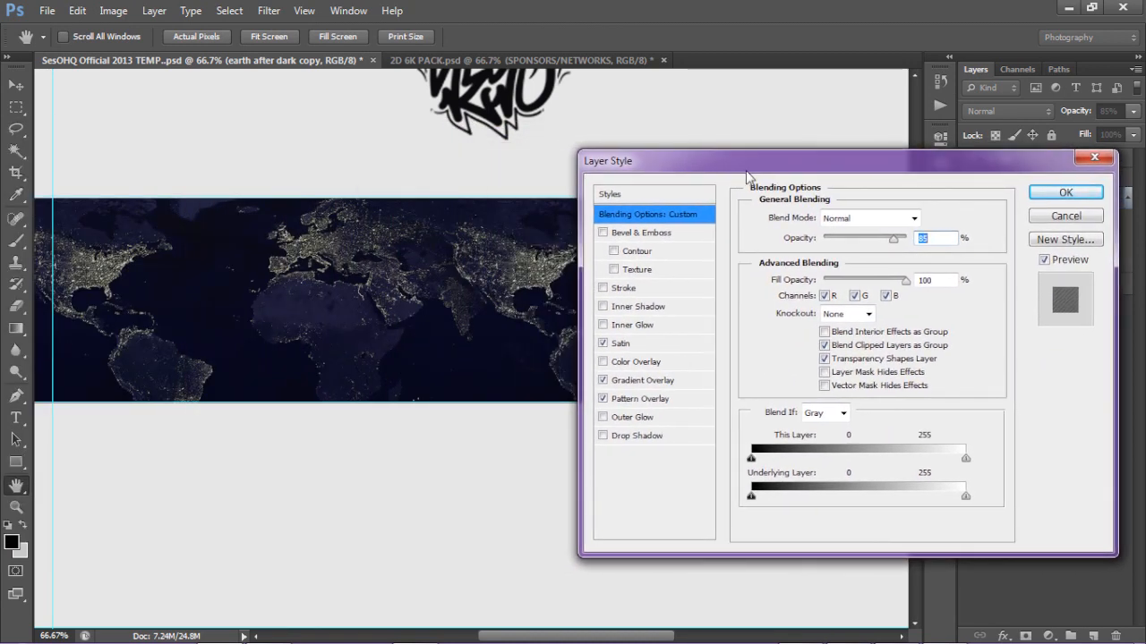
pyautogui.click(624, 343)
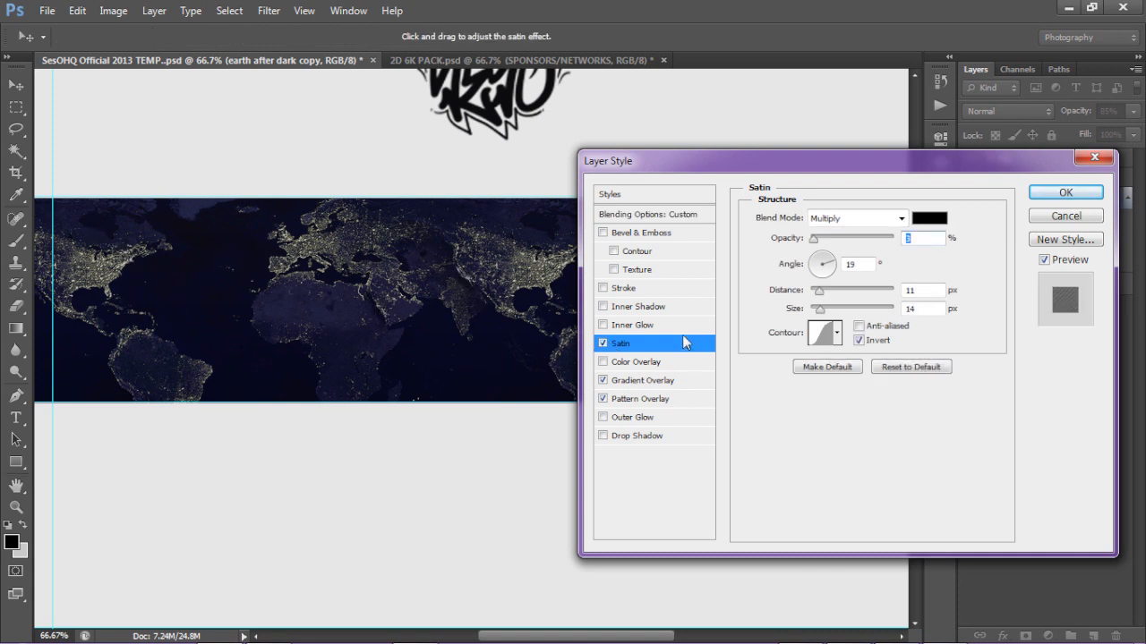
pyautogui.moveTo(866, 239); pyautogui.dragTo(892, 241)
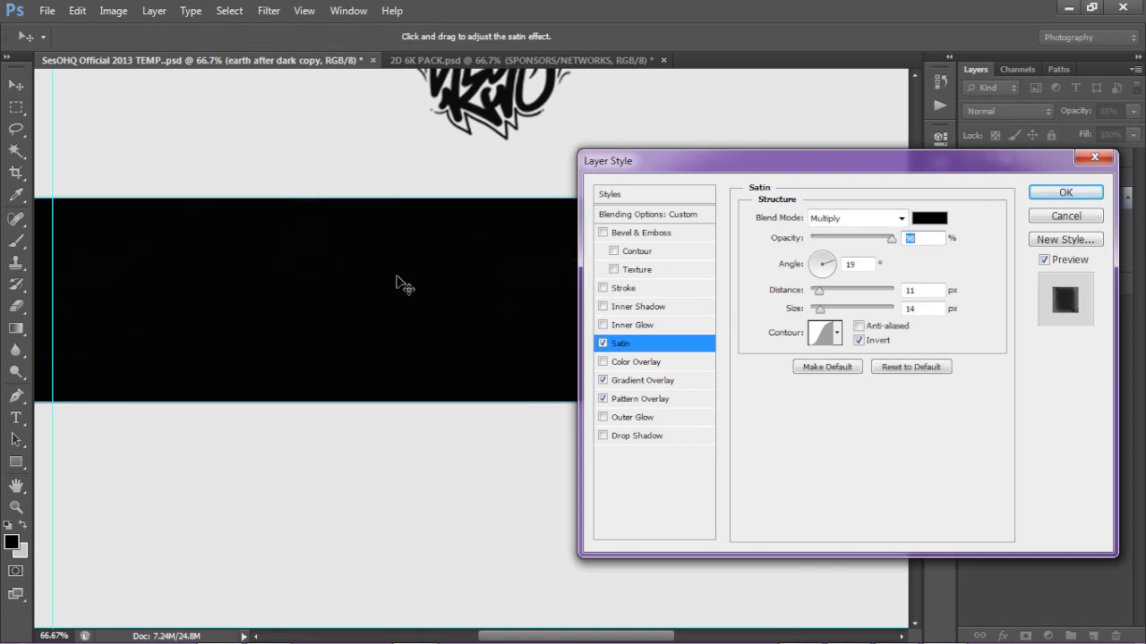
pyautogui.click(868, 238)
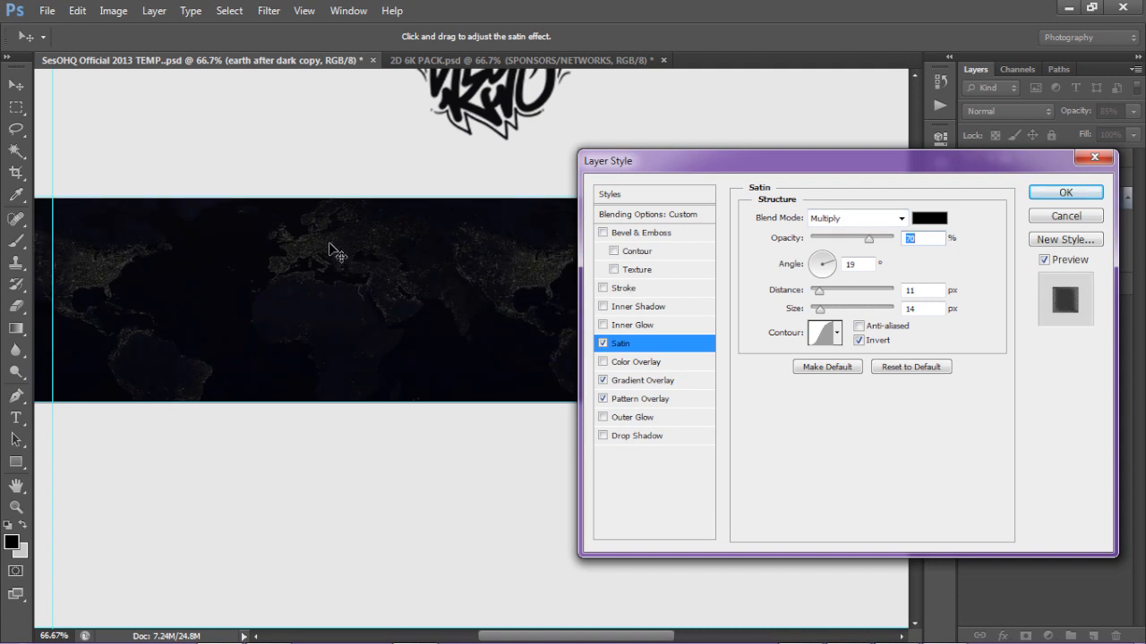
pyautogui.moveTo(819, 295); pyautogui.dragTo(817, 313)
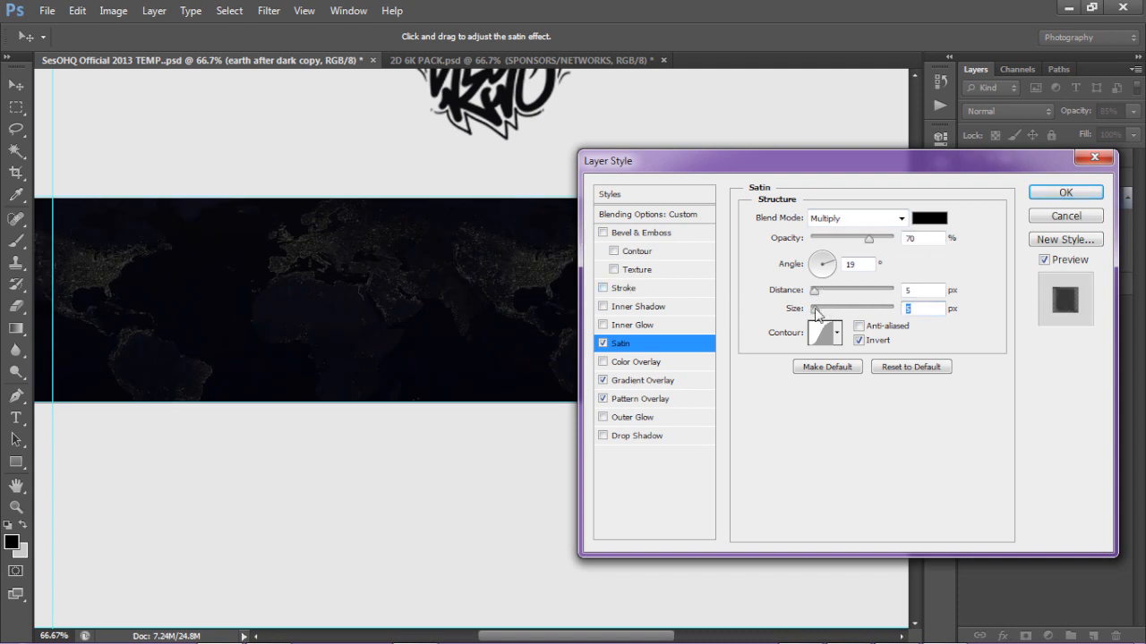
pyautogui.click(814, 292)
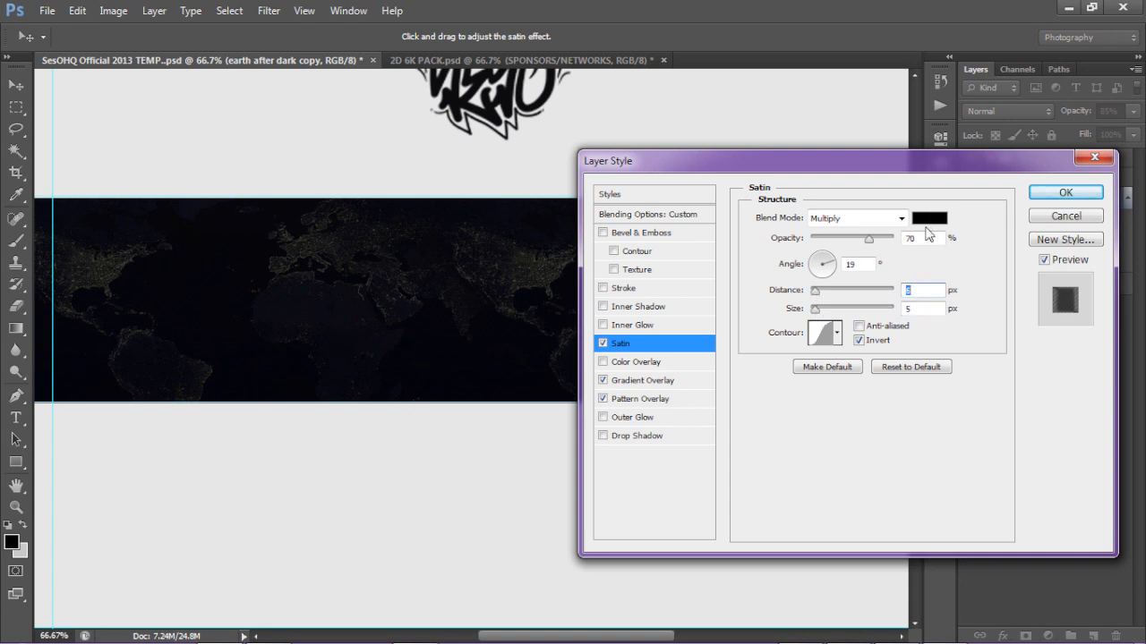
pyautogui.click(869, 240)
pyautogui.write('3')
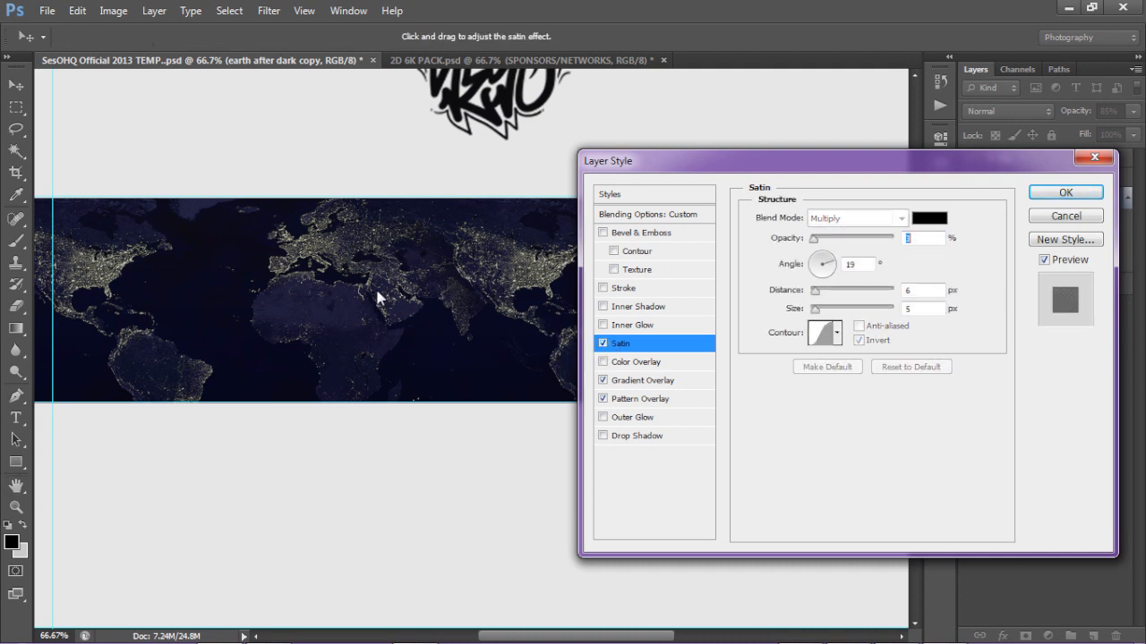
# Set the earth layer's Pattern Overlay opacity to 45% and apply the layer style.
pyautogui.click(656, 381)
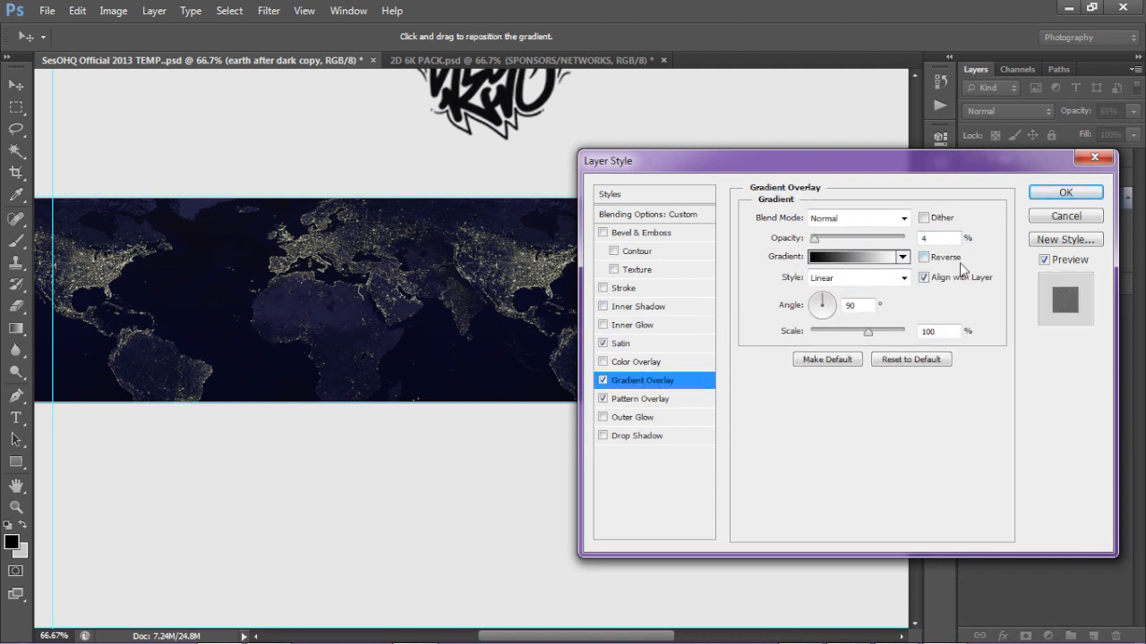
pyautogui.click(631, 403)
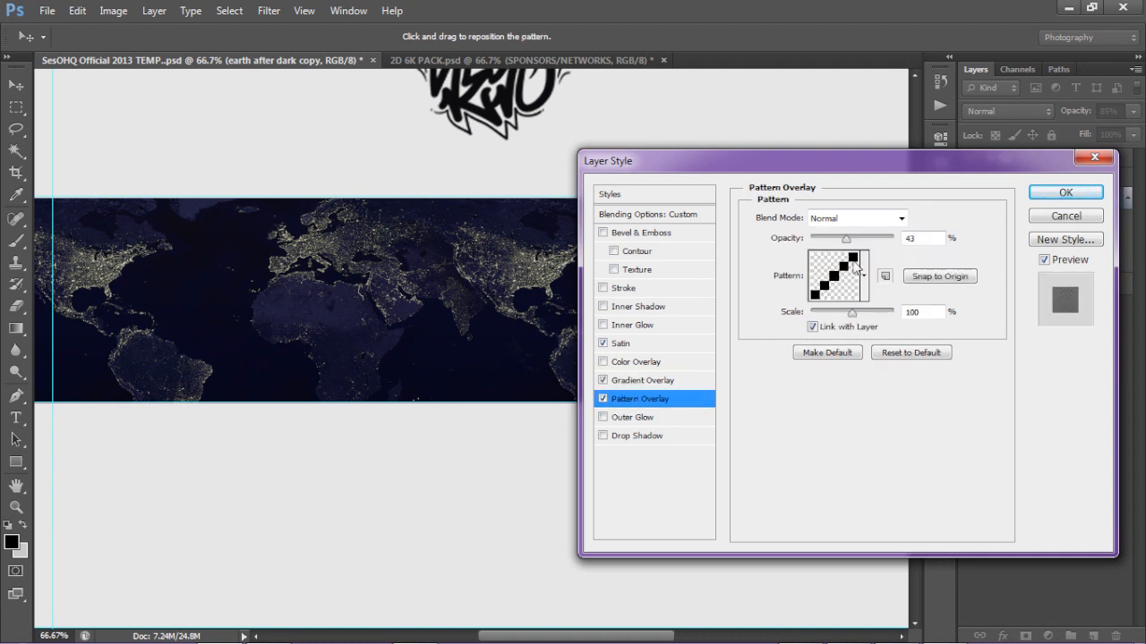
pyautogui.click(932, 237)
pyautogui.press('Up')
pyautogui.click(604, 399)
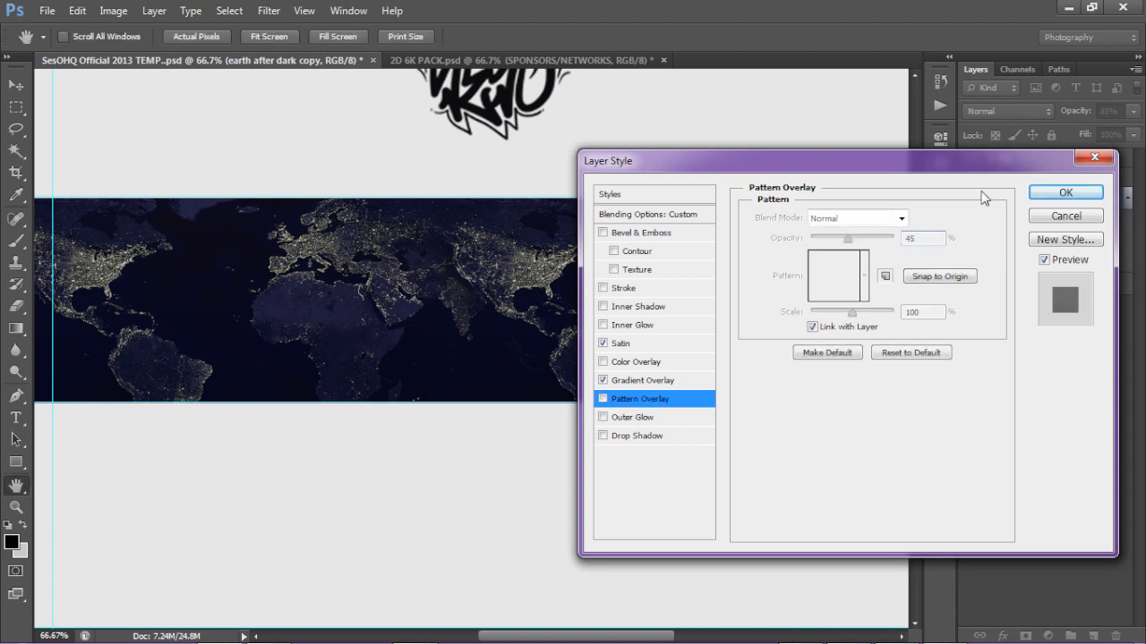
pyautogui.click(604, 399)
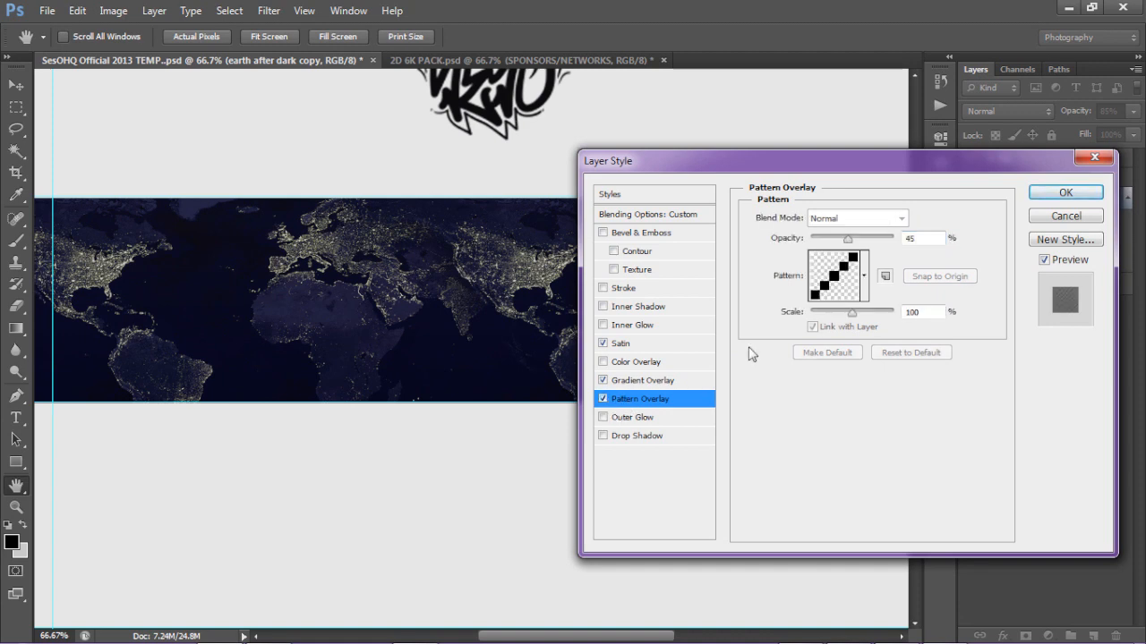
pyautogui.click(1064, 197)
# Examine the world map up close with and without its Pattern Overlay effect.
pyautogui.press('z')
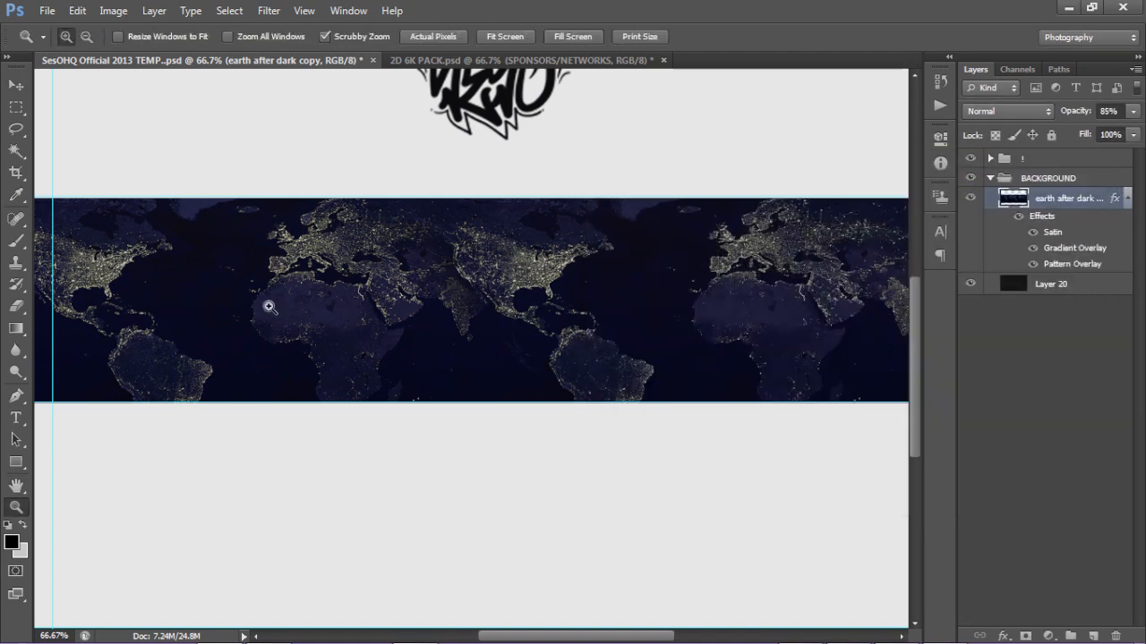
pyautogui.click(268, 307)
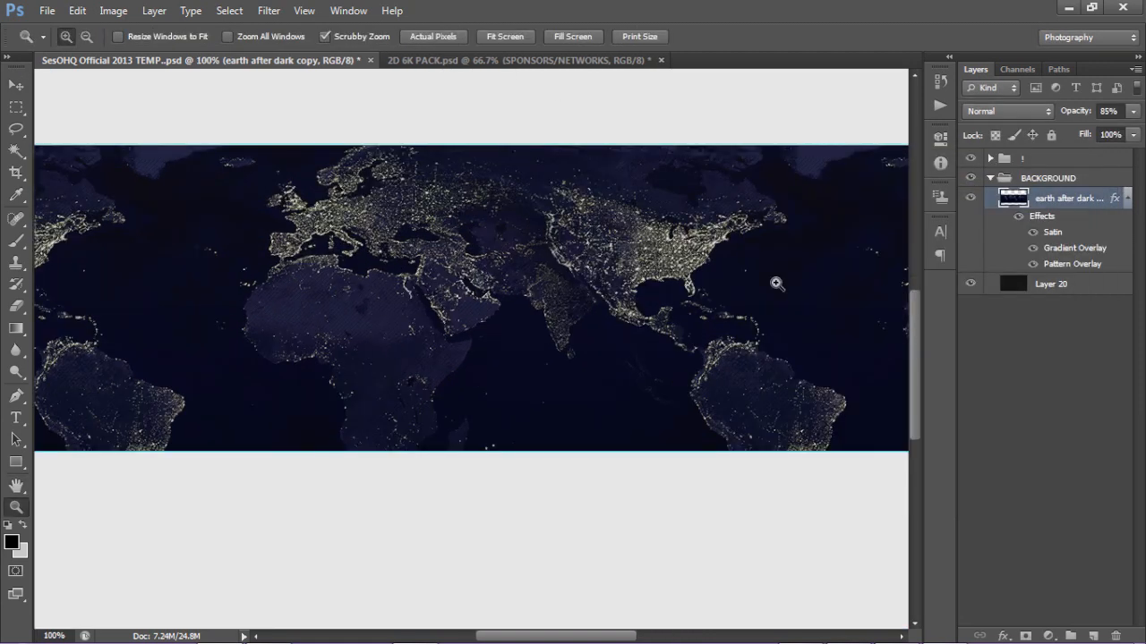
pyautogui.click(1034, 264)
pyautogui.keyDown('alt'); pyautogui.click(167, 279); pyautogui.keyUp('alt')
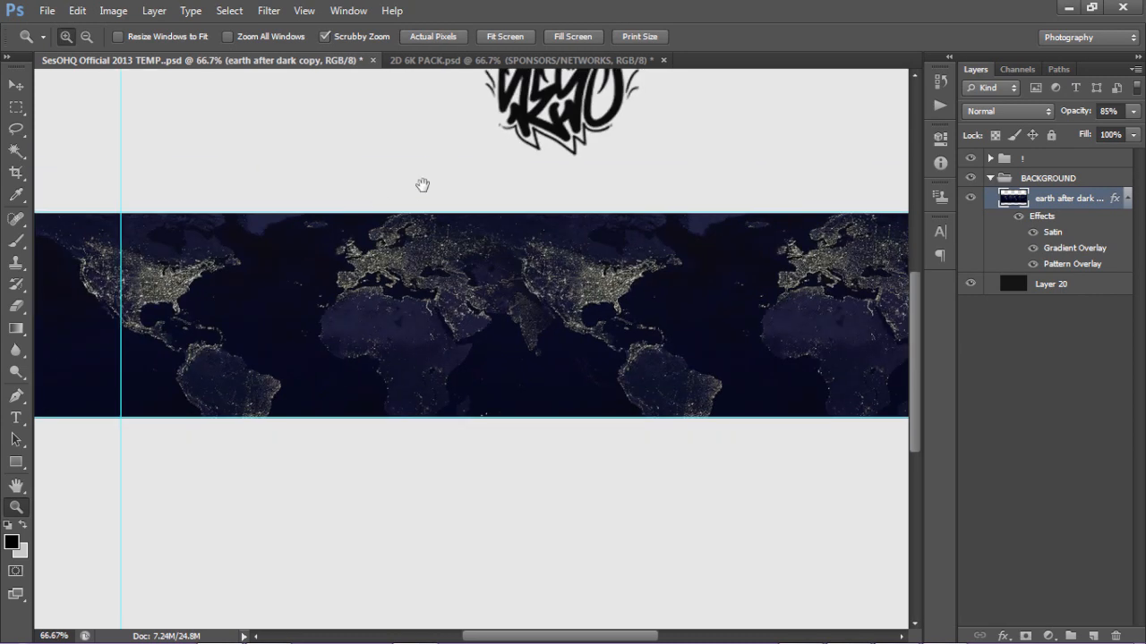
pyautogui.moveTo(609, 223); pyautogui.dragTo(557, 184)
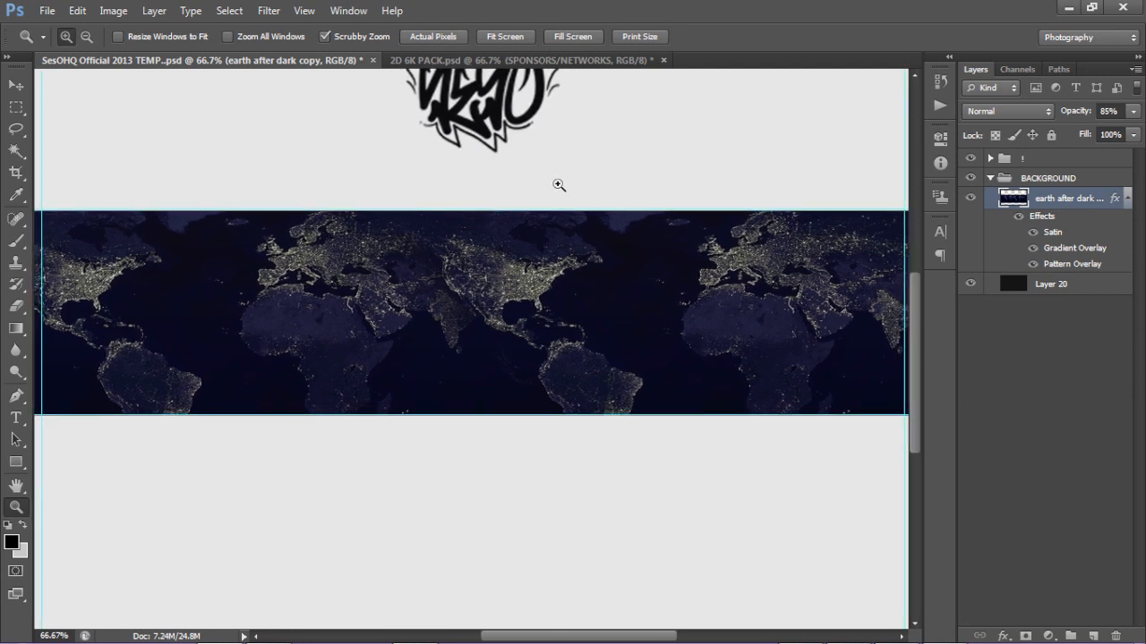
# Add a Hue/Saturation adjustment layer above the earth layer with saturation 25 and lightness -2.
pyautogui.click(1127, 198)
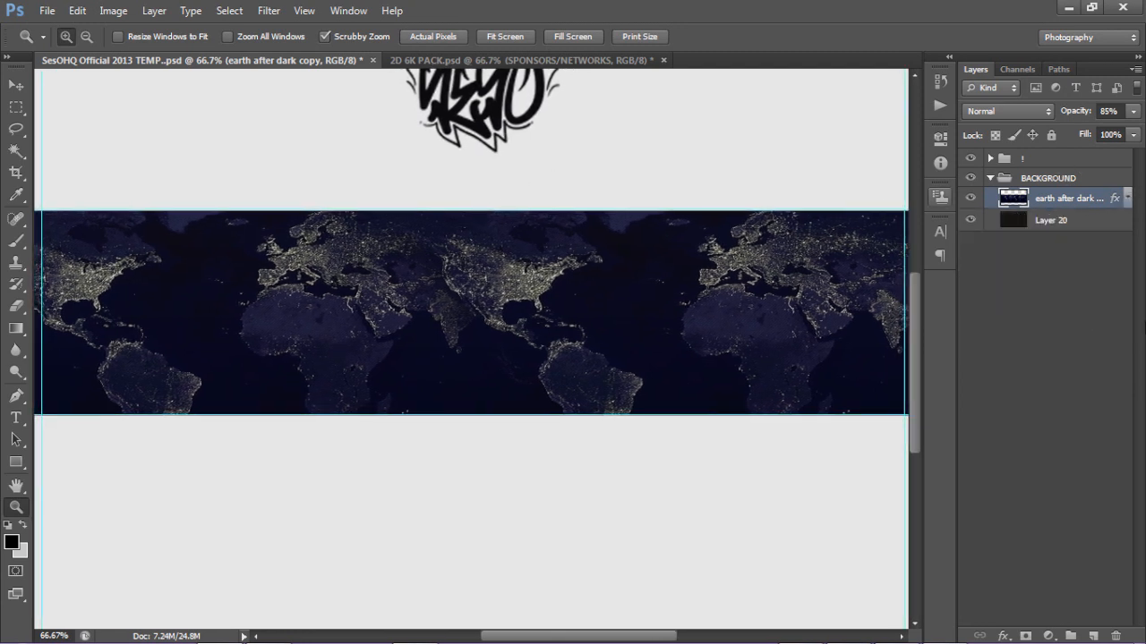
pyautogui.click(1048, 634)
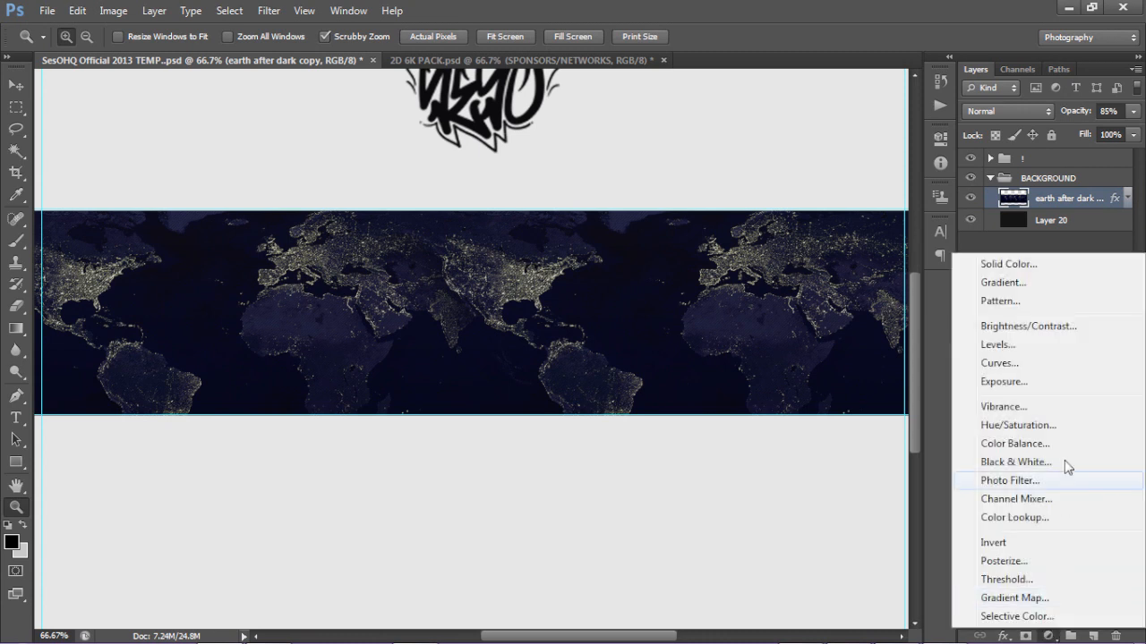
pyautogui.click(1030, 421)
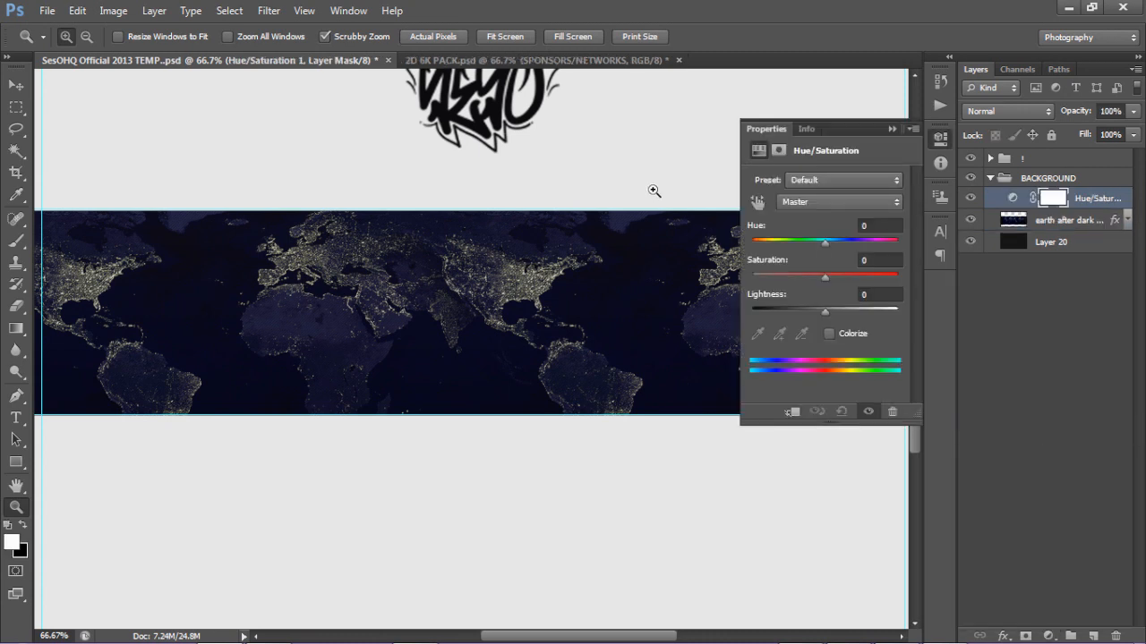
pyautogui.click(883, 259)
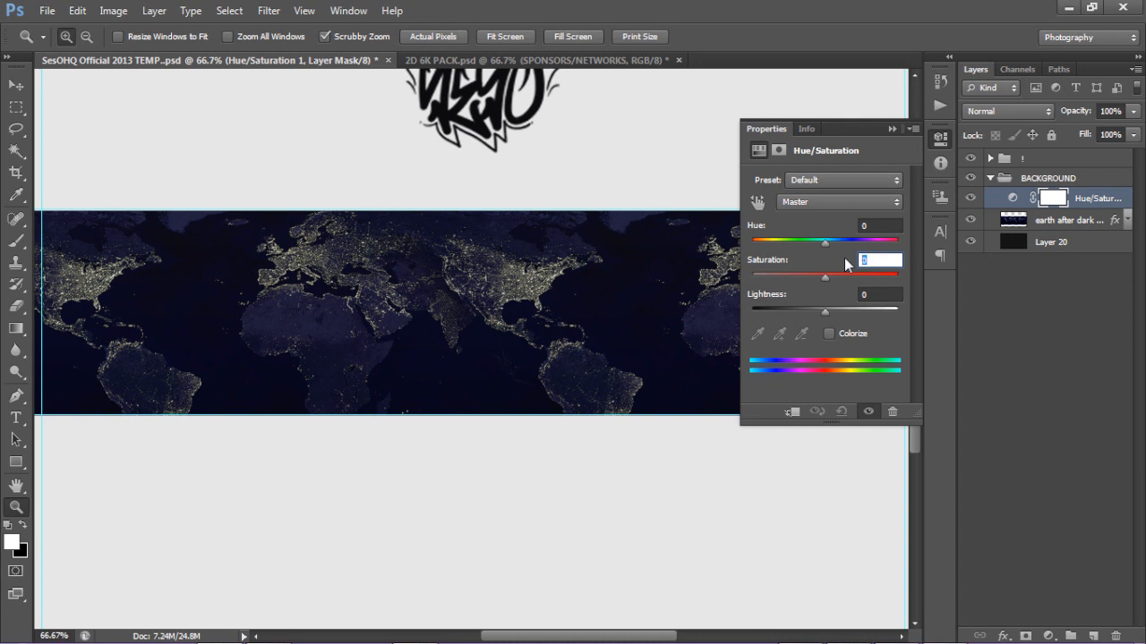
pyautogui.write('25')
pyautogui.click(886, 293)
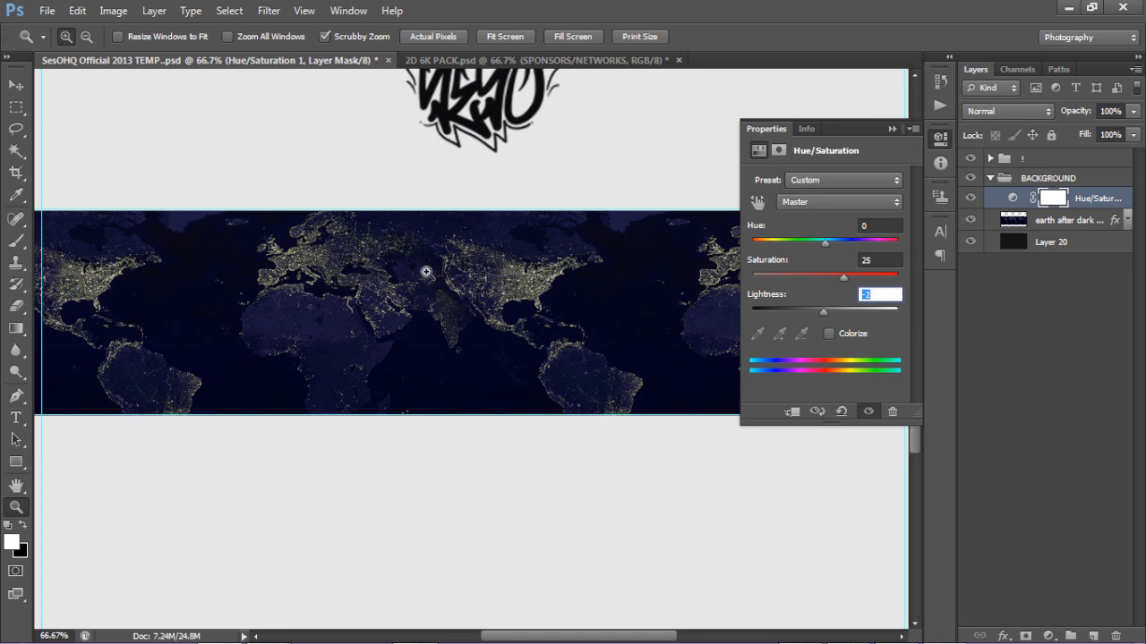
# Set the Hue/Saturation adjustment layer's saturation to -48 and its hue to -28.
pyautogui.click(787, 277)
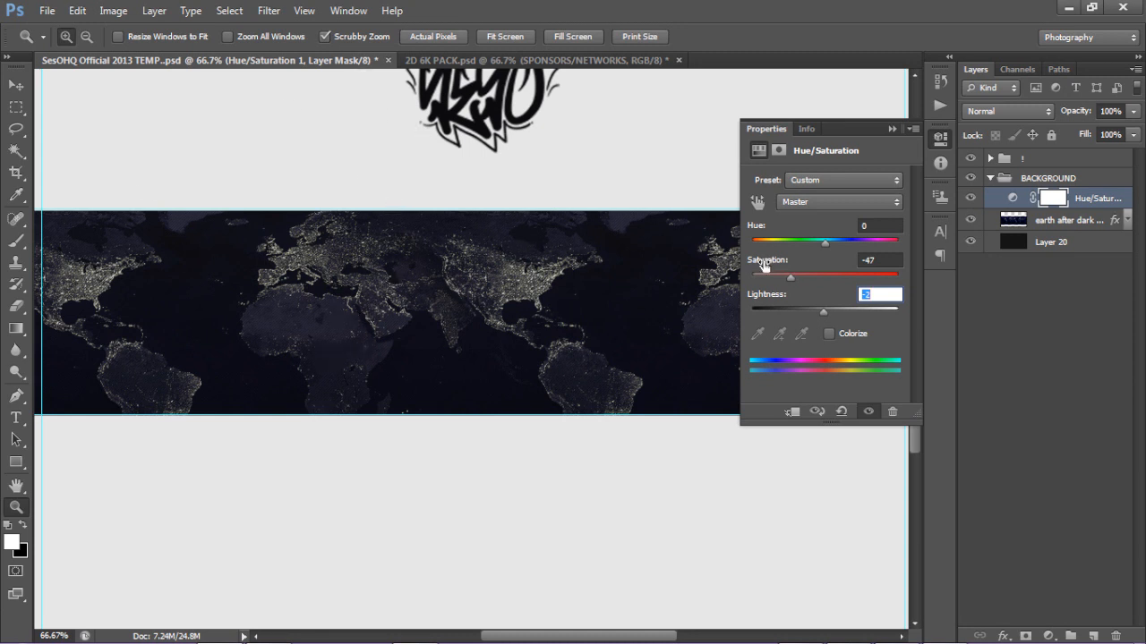
pyautogui.click(841, 276)
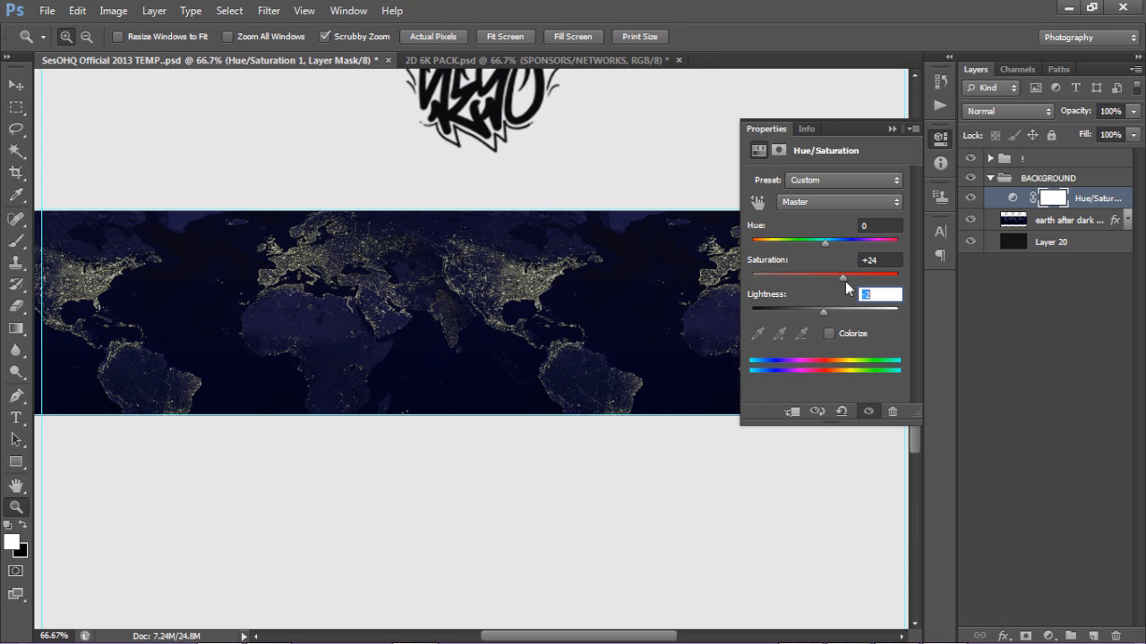
pyautogui.click(874, 260)
pyautogui.write('-21')
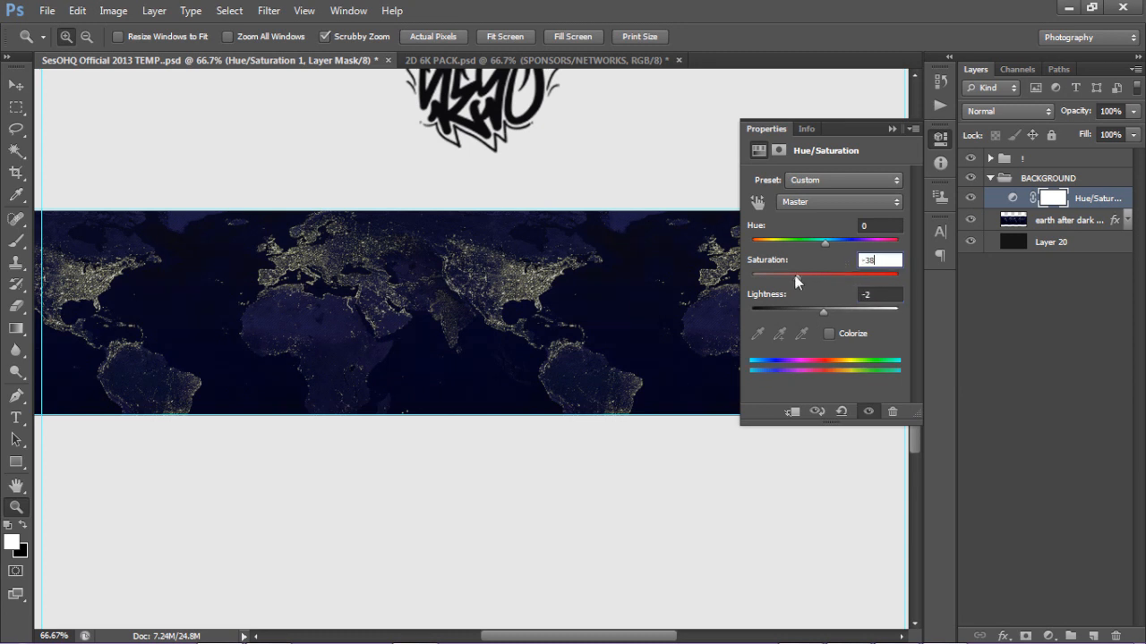
pyautogui.click(874, 225)
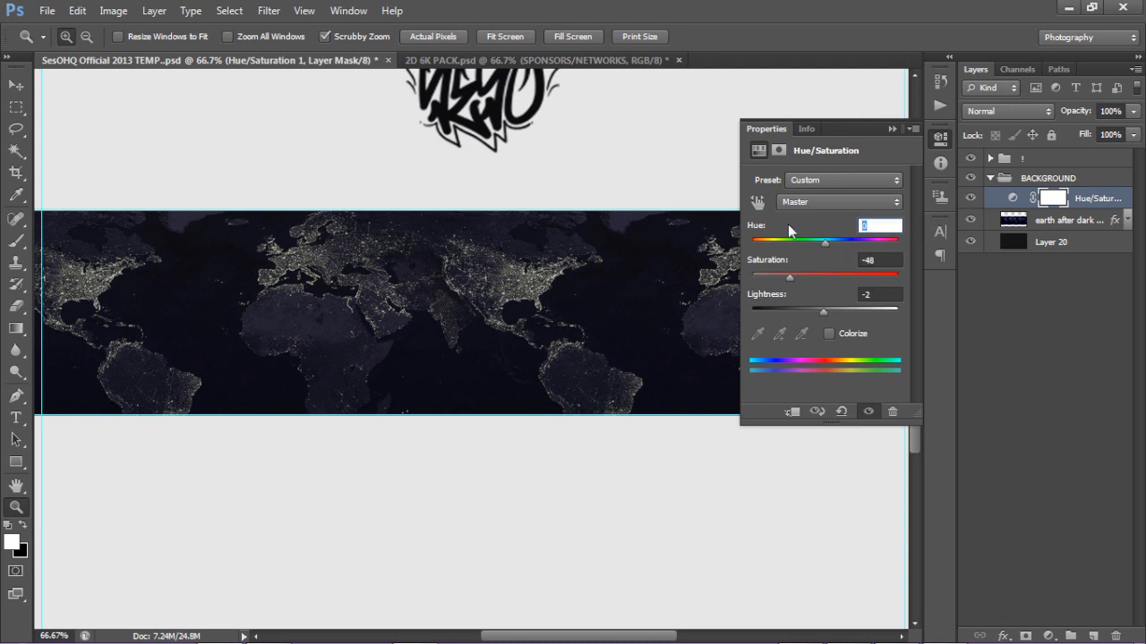
pyautogui.write('-28')
pyautogui.click(788, 224)
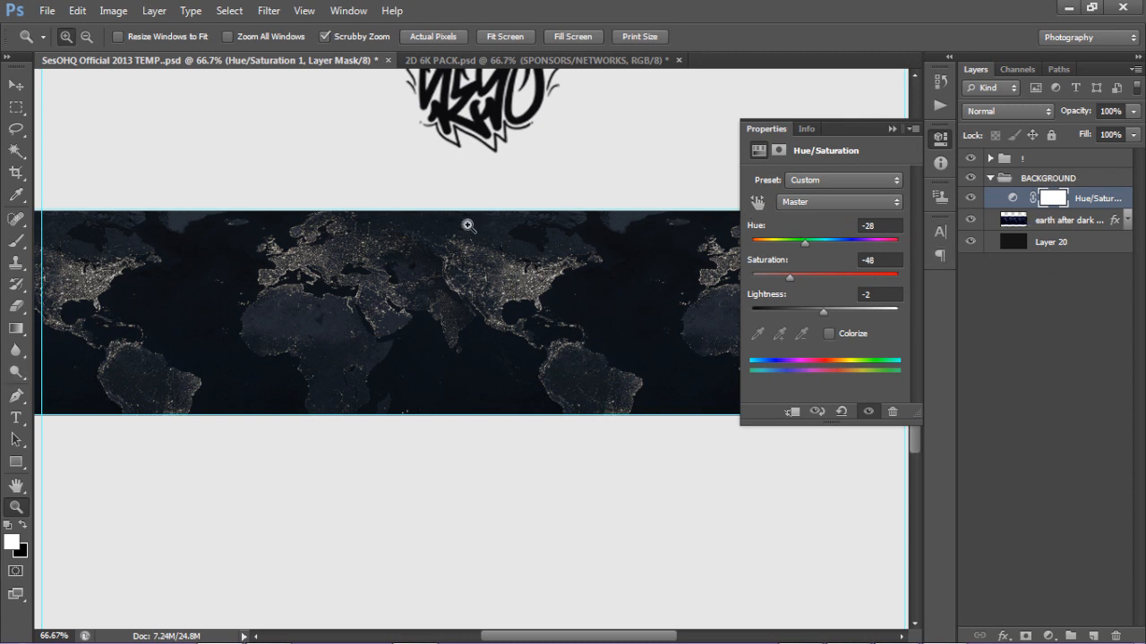
# Add a new layer above the Hue/Saturation adjustment and select a thin full-width strip along the map band's upper edge.
pyautogui.click(969, 198)
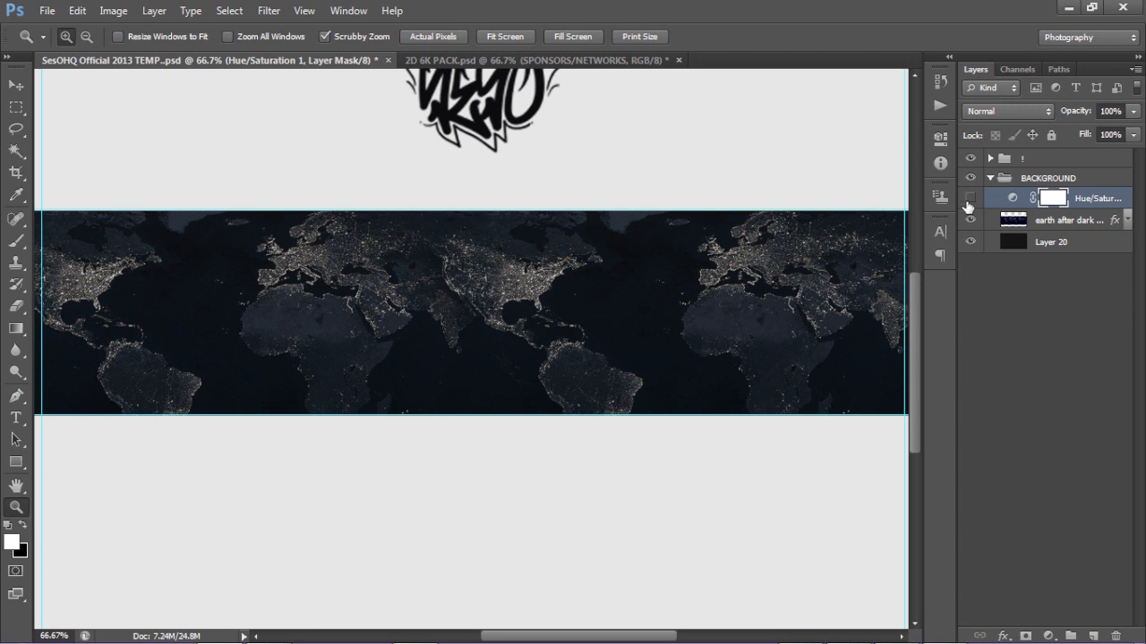
pyautogui.click(968, 199)
pyautogui.click(1093, 636)
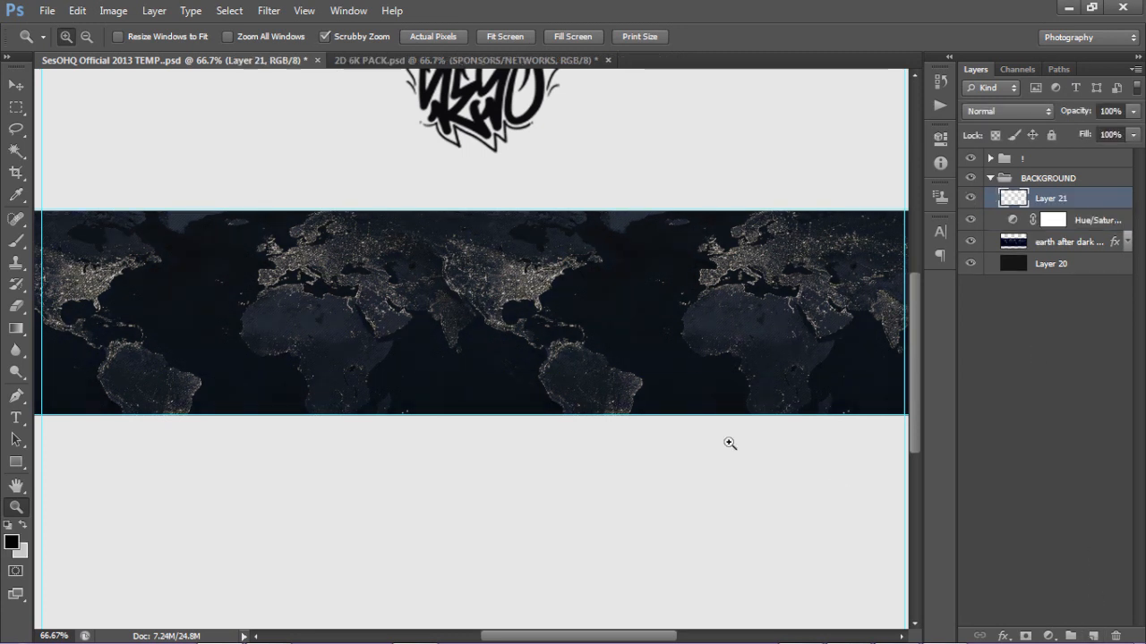
pyautogui.hotkey('ctrl', '-')
pyautogui.hotkey('ctrl', '-')
pyautogui.hotkey('ctrl', '-')
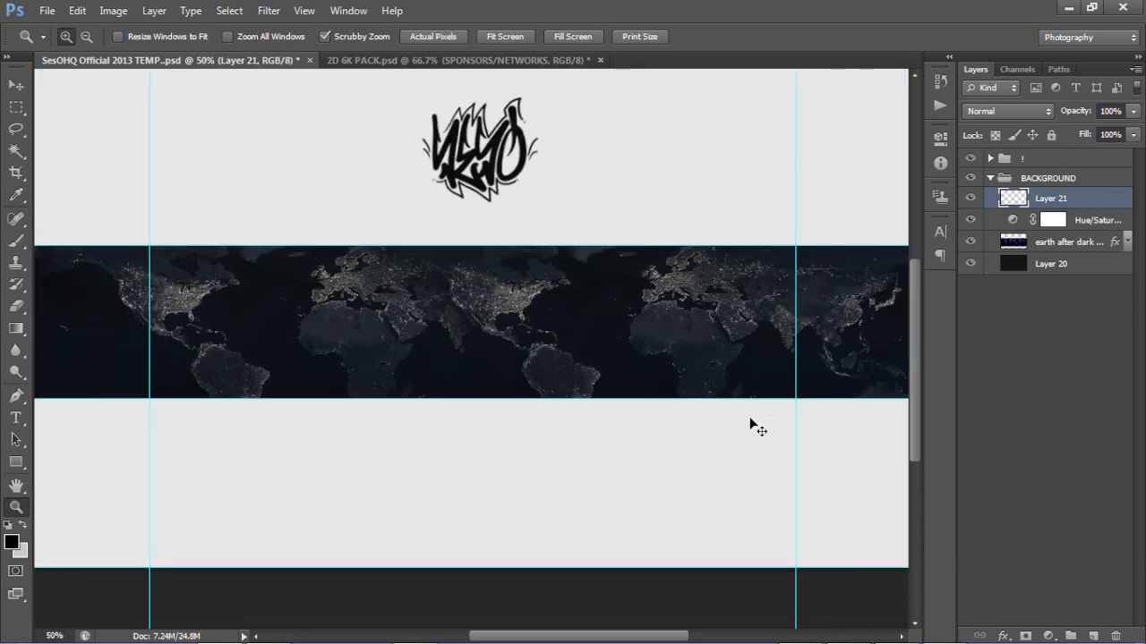
pyautogui.press('m')
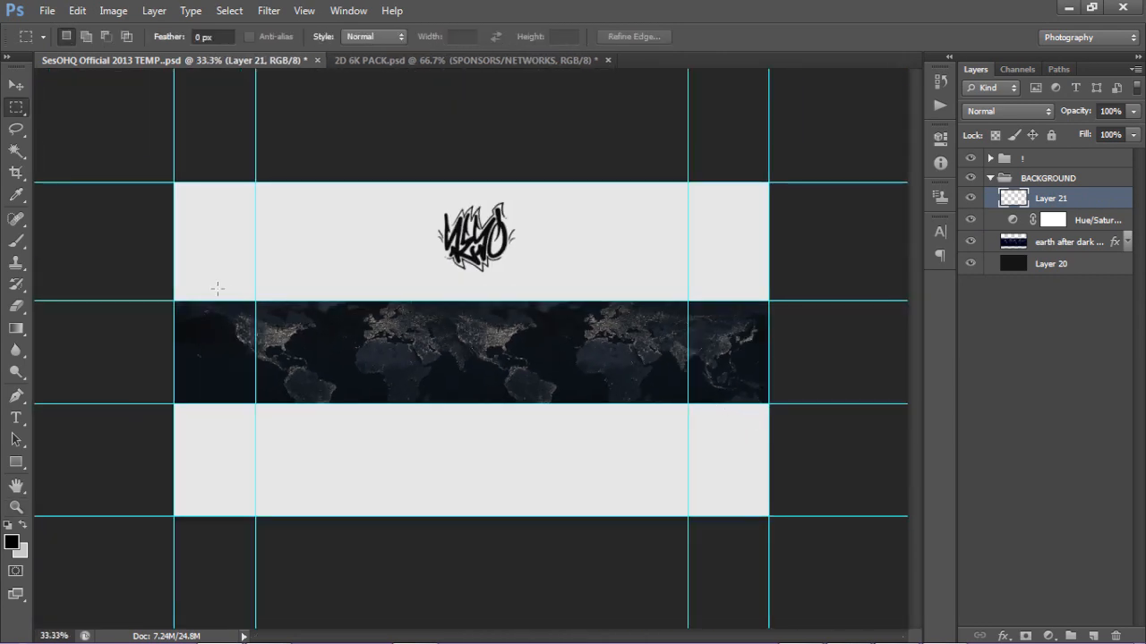
pyautogui.moveTo(265, 303); pyautogui.dragTo(778, 310)
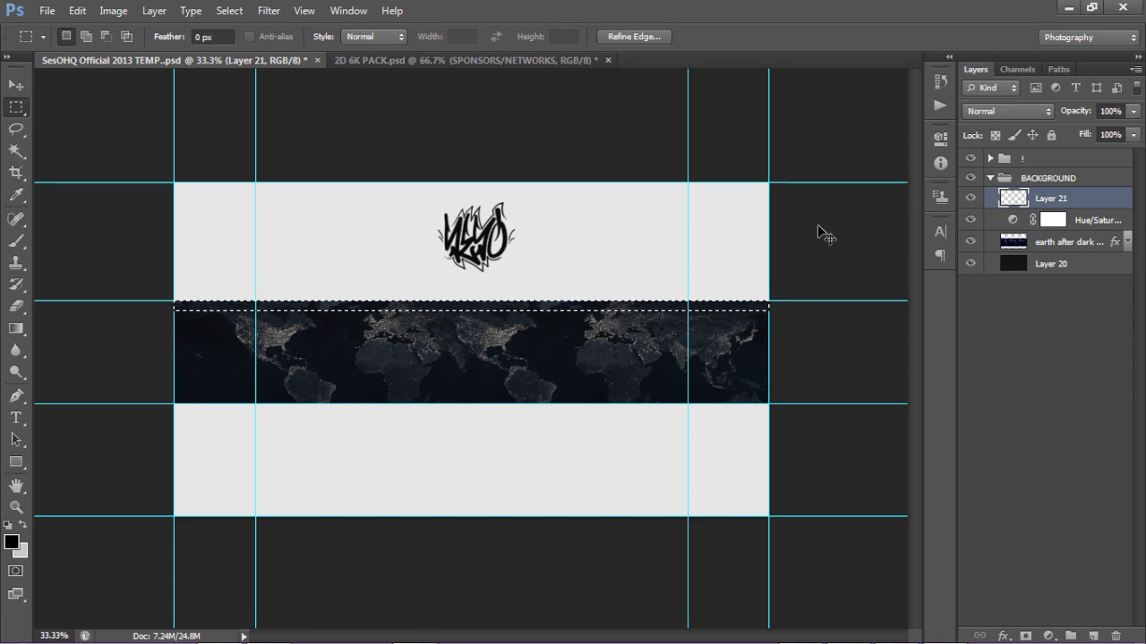
# Fill the selected strip on the new layer with black and deselect it.
pyautogui.hotkey('ctrl', 'BackSpace')
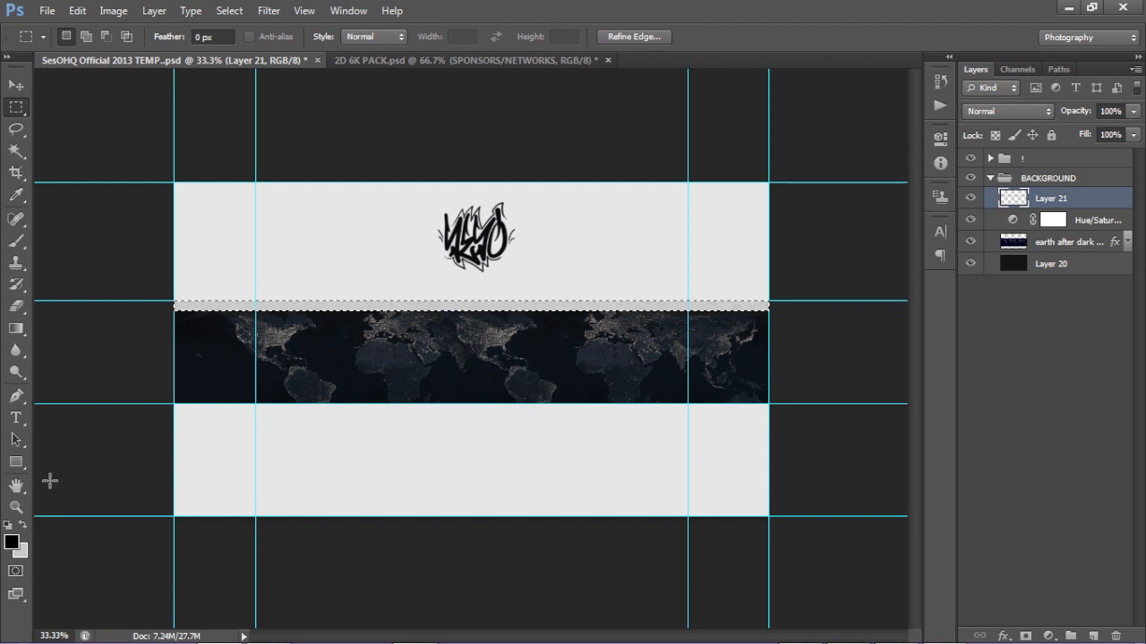
pyautogui.hotkey('alt', 'BackSpace')
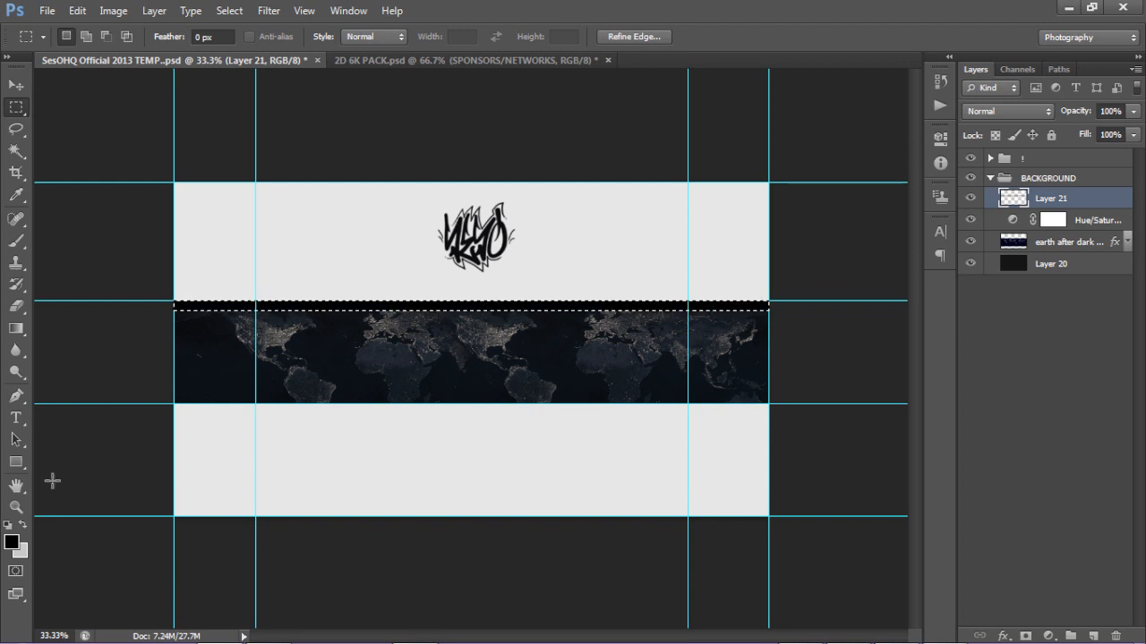
pyautogui.hotkey('ctrl', 'd')
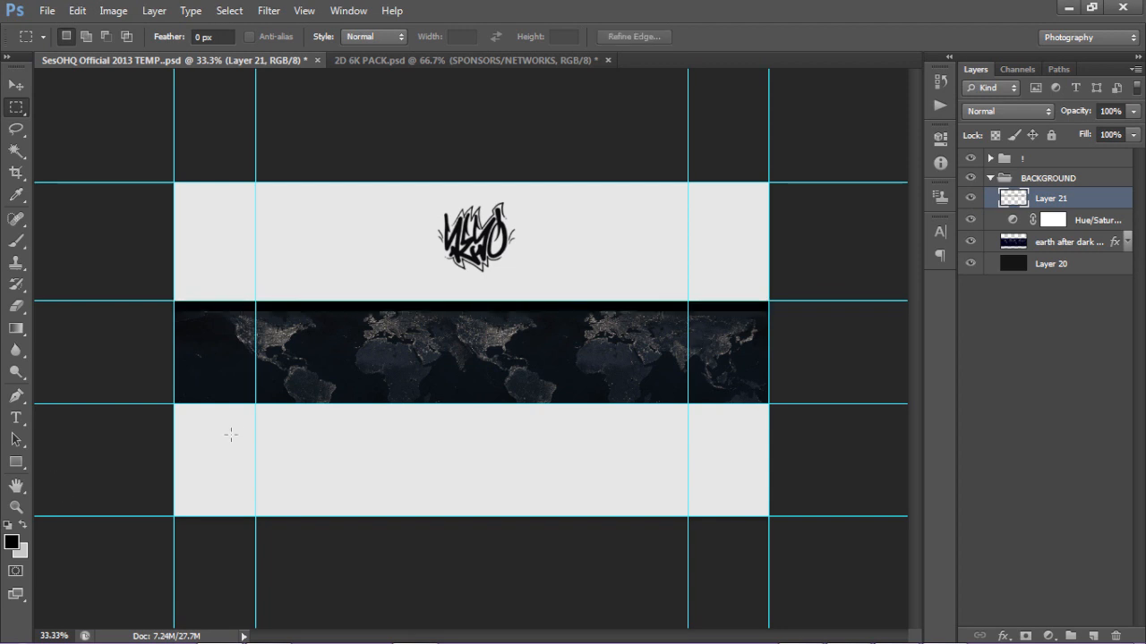
# Set the black strip layer's opacity to 35% and duplicate the strip onto the map band's lower edge.
pyautogui.press('z')
pyautogui.click(468, 339)
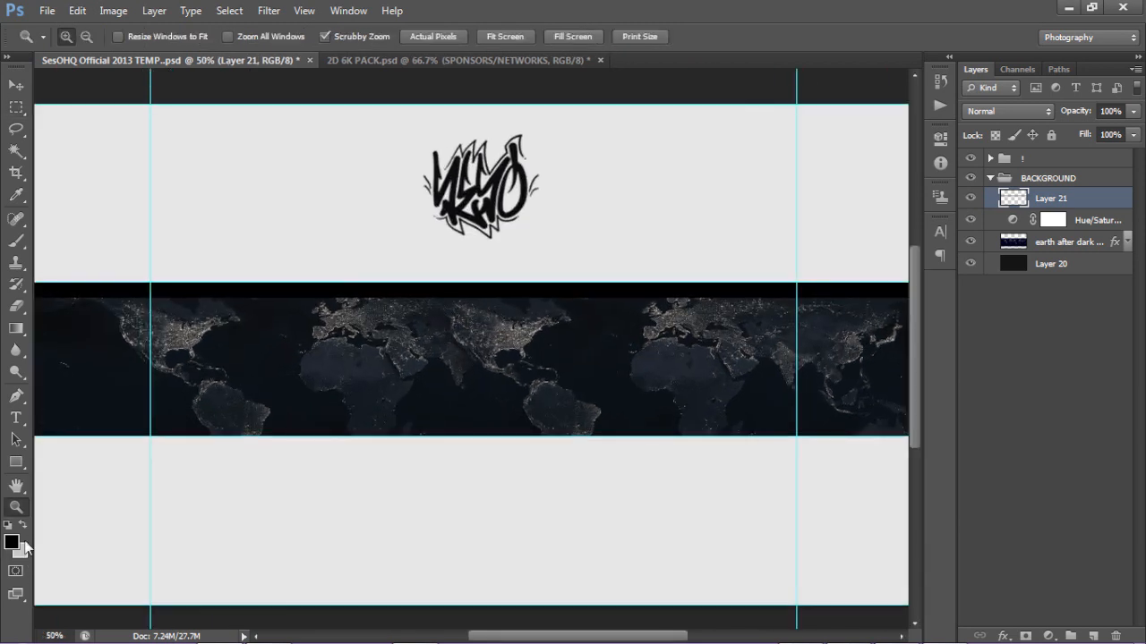
pyautogui.click(479, 333)
pyautogui.press('v')
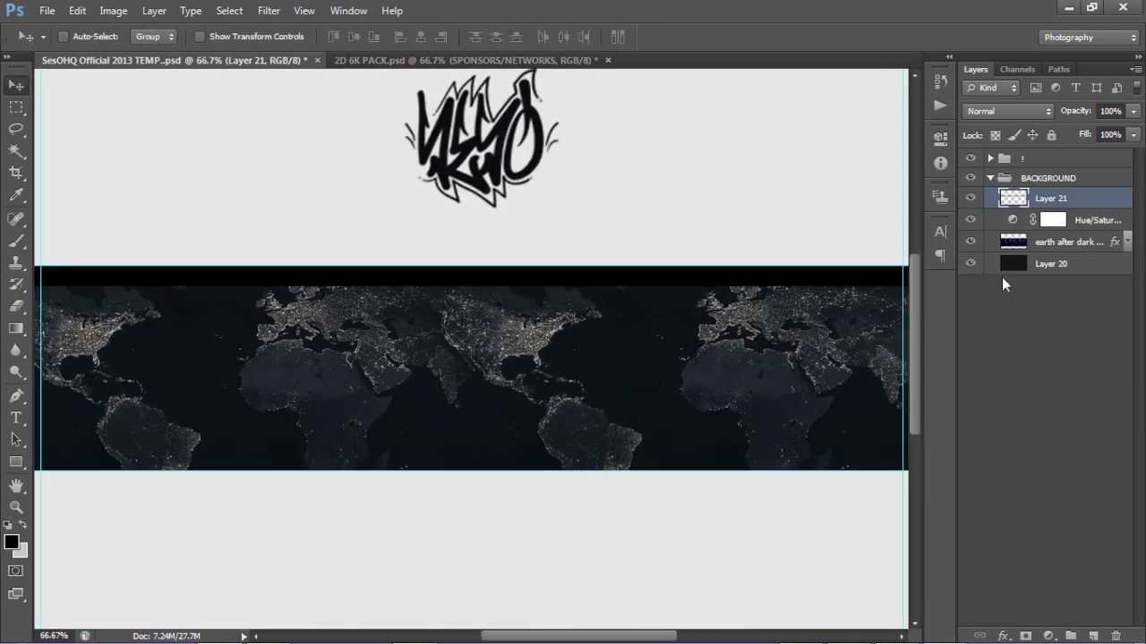
pyautogui.click(1133, 111)
pyautogui.moveTo(1133, 129); pyautogui.dragTo(1092, 132)
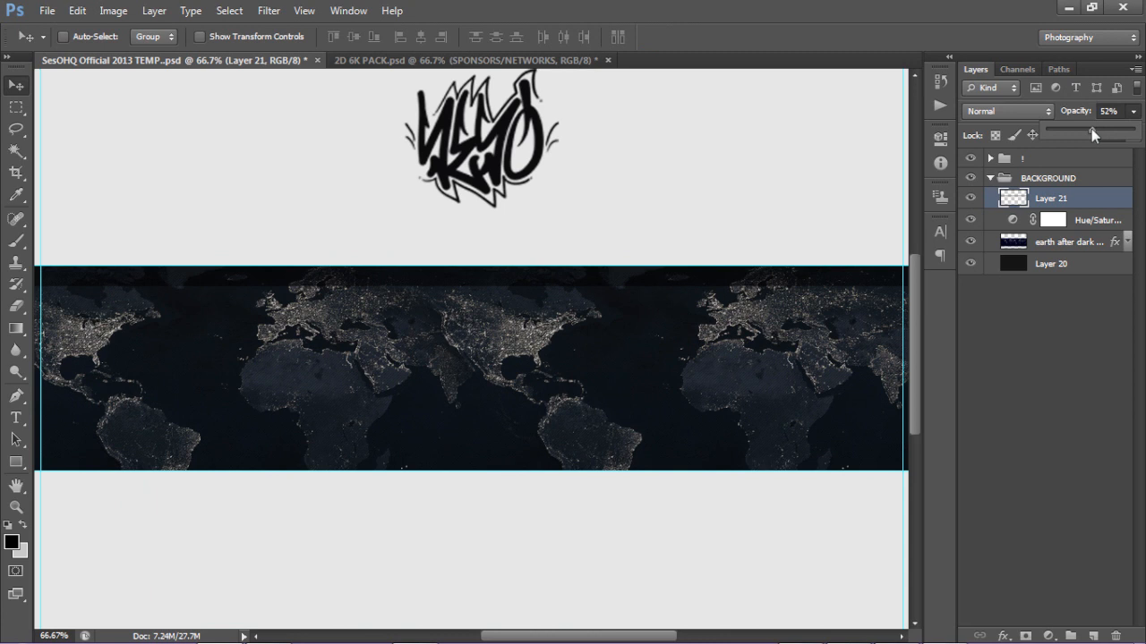
pyautogui.click(1108, 111)
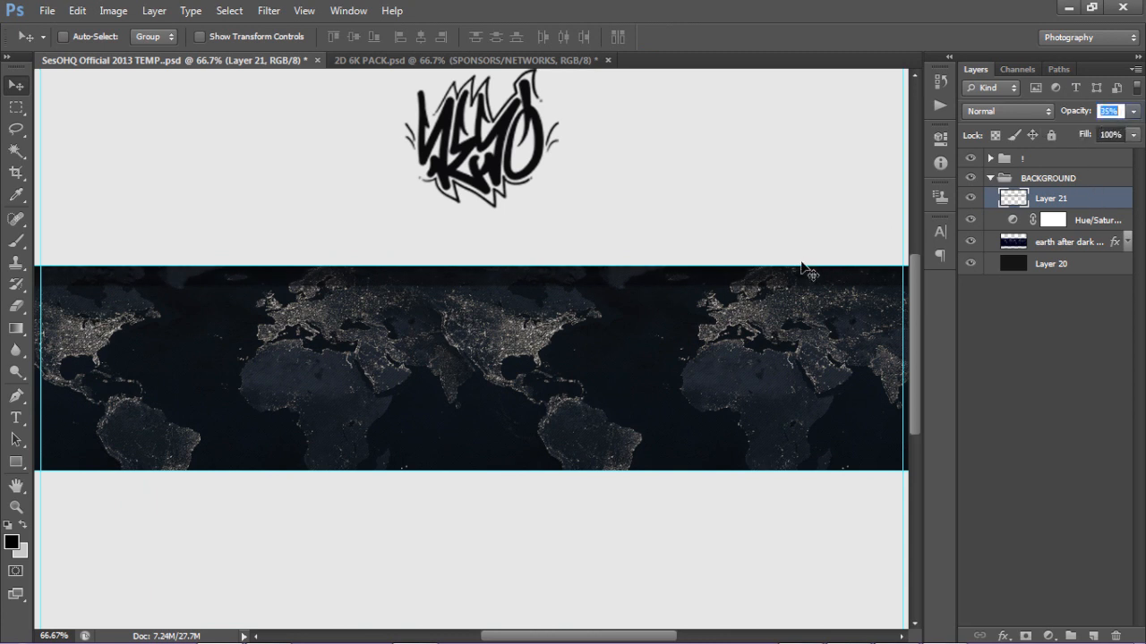
pyautogui.moveTo(588, 287); pyautogui.dragTo(591, 467)
pyautogui.hotkey('ctrl', 'j')
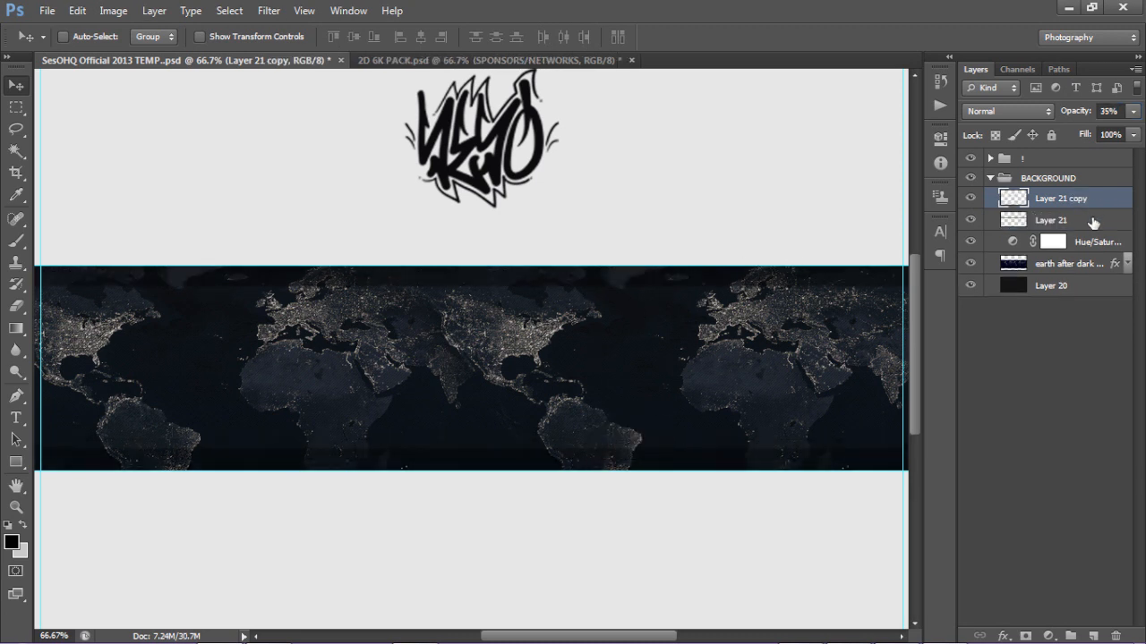
# Give the upper strip (Layer 21) a 1 px outside Stroke in colour #e7e7e7 and a Drop Shadow with its preset values.
pyautogui.click(1090, 222)
pyautogui.press('h')
pyautogui.doubleClick(1070, 230)
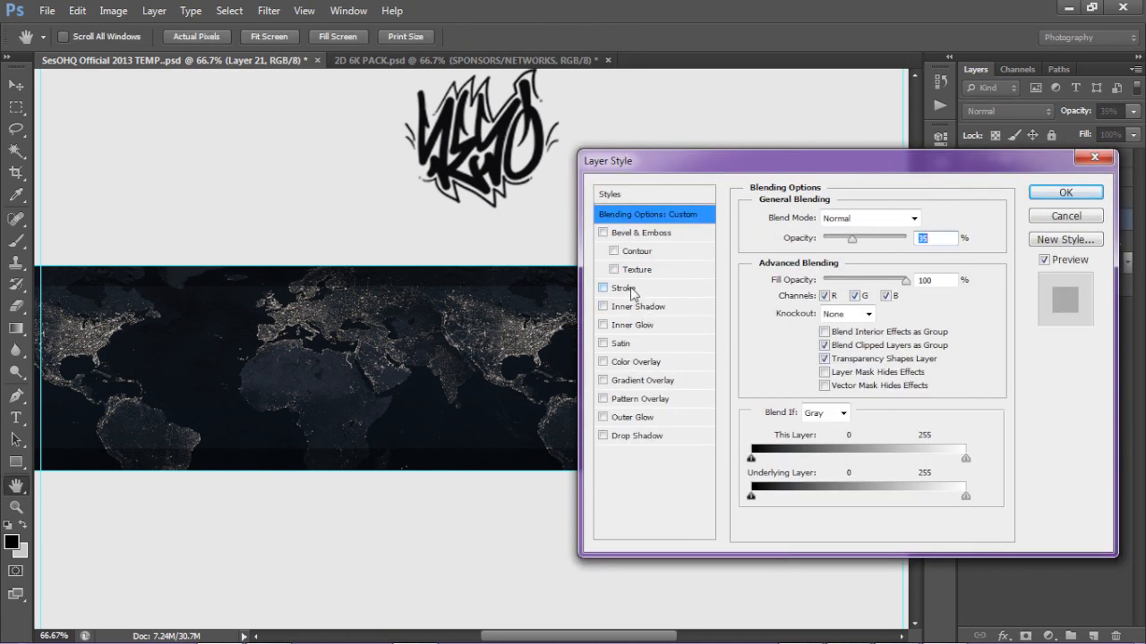
pyautogui.click(623, 288)
pyautogui.press('Down')
pyautogui.press('Down')
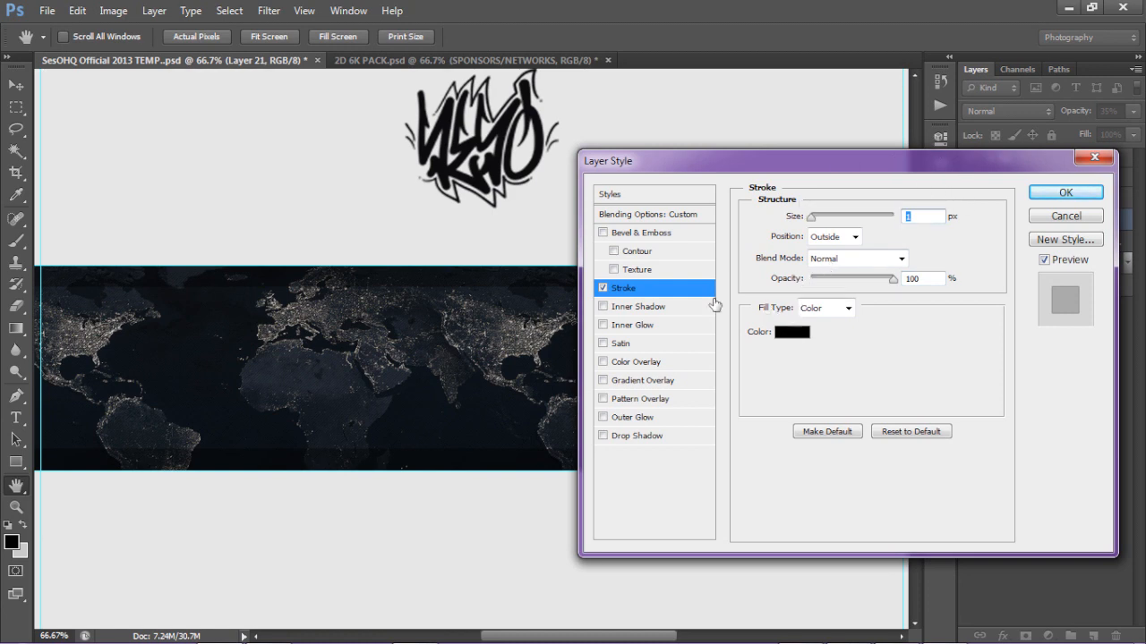
pyautogui.click(792, 333)
pyautogui.click(313, 217)
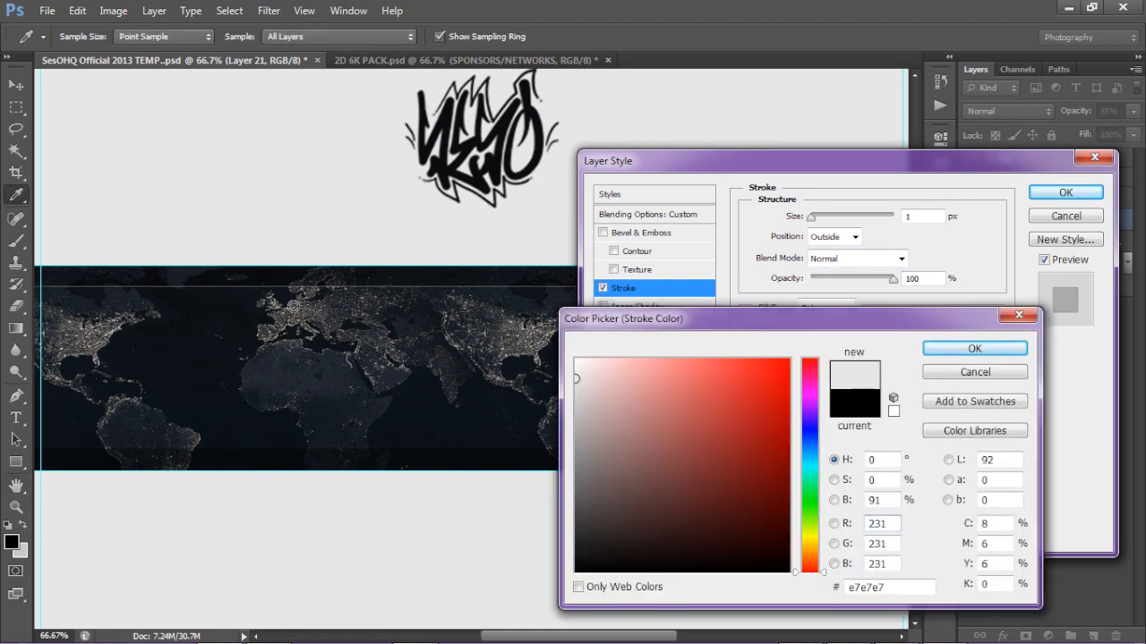
pyautogui.click(963, 355)
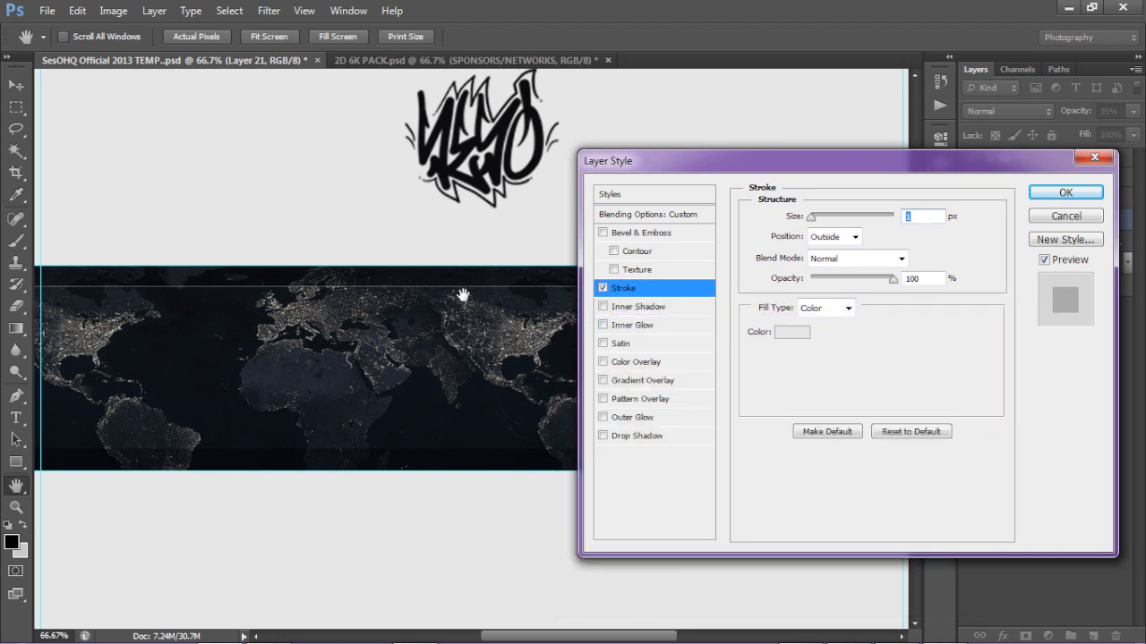
pyautogui.click(627, 437)
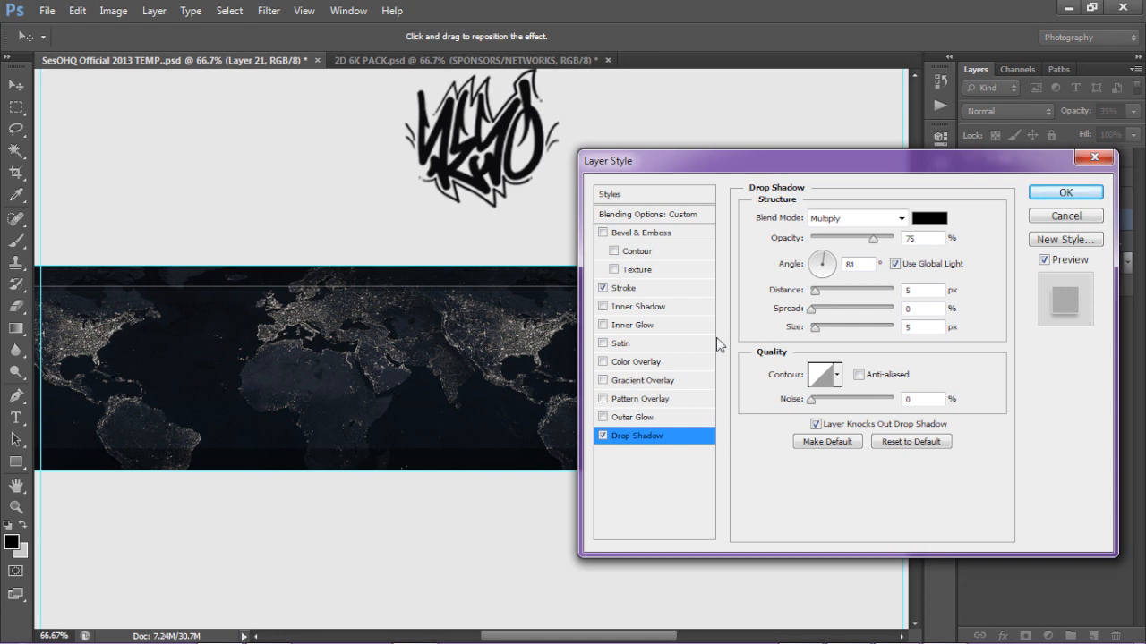
pyautogui.click(1046, 196)
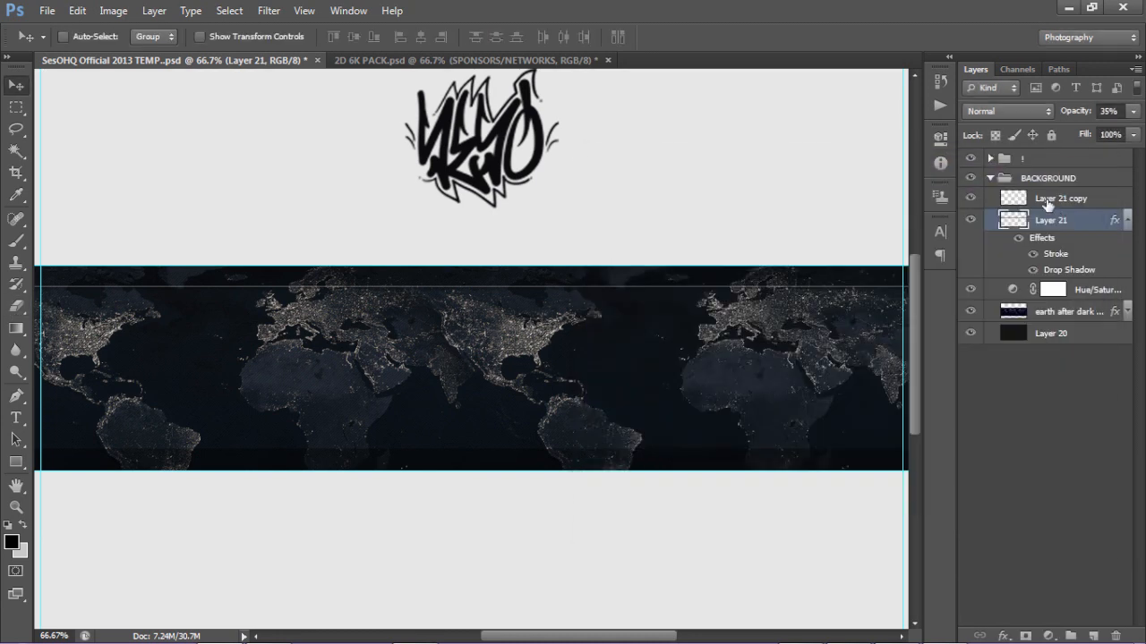
# Copy the layer style from Layer 21 onto the lower strip, Layer 21 copy.
pyautogui.rightClick(1075, 227)
pyautogui.click(965, 336)
pyautogui.rightClick(1109, 198)
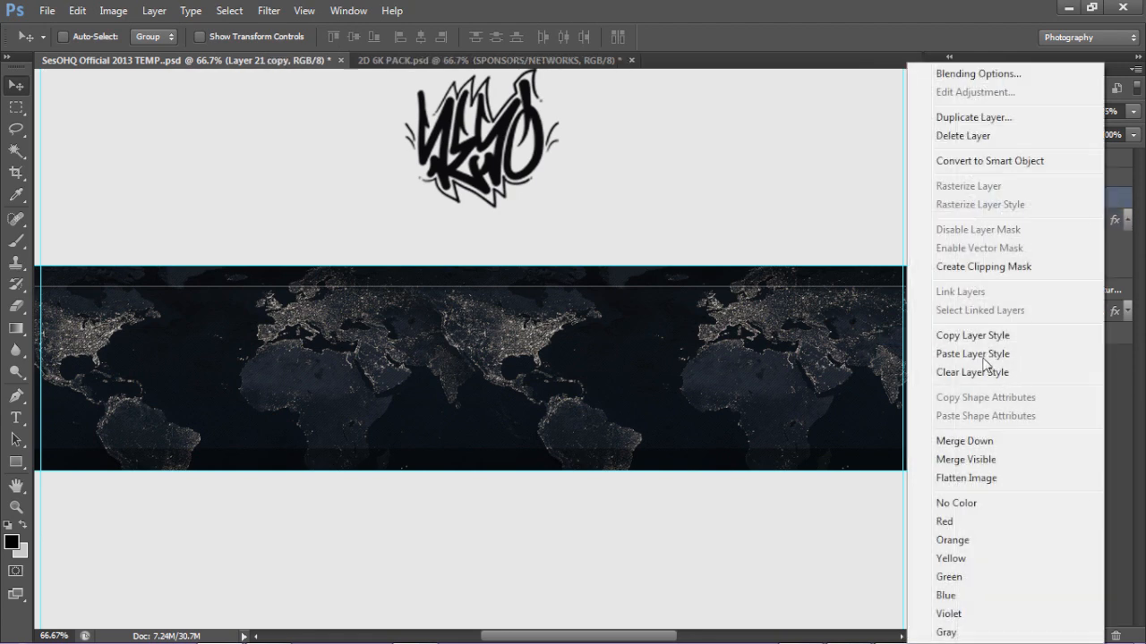
pyautogui.click(985, 355)
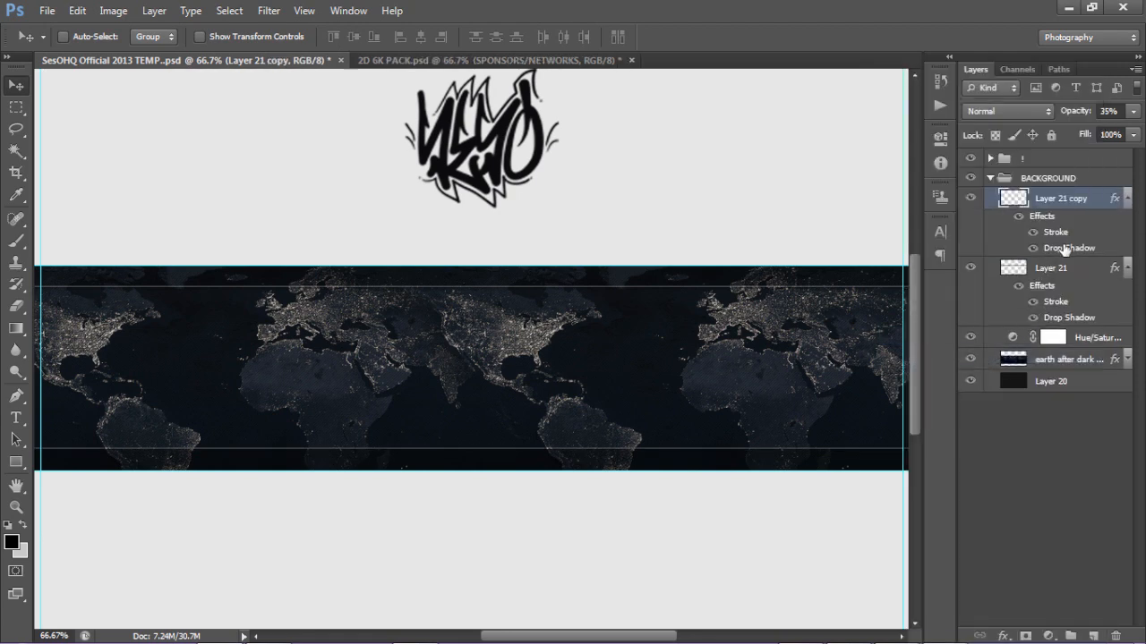
# Set the lower strip's Drop Shadow angle to -94° and apply the layer style.
pyautogui.doubleClick(1065, 249)
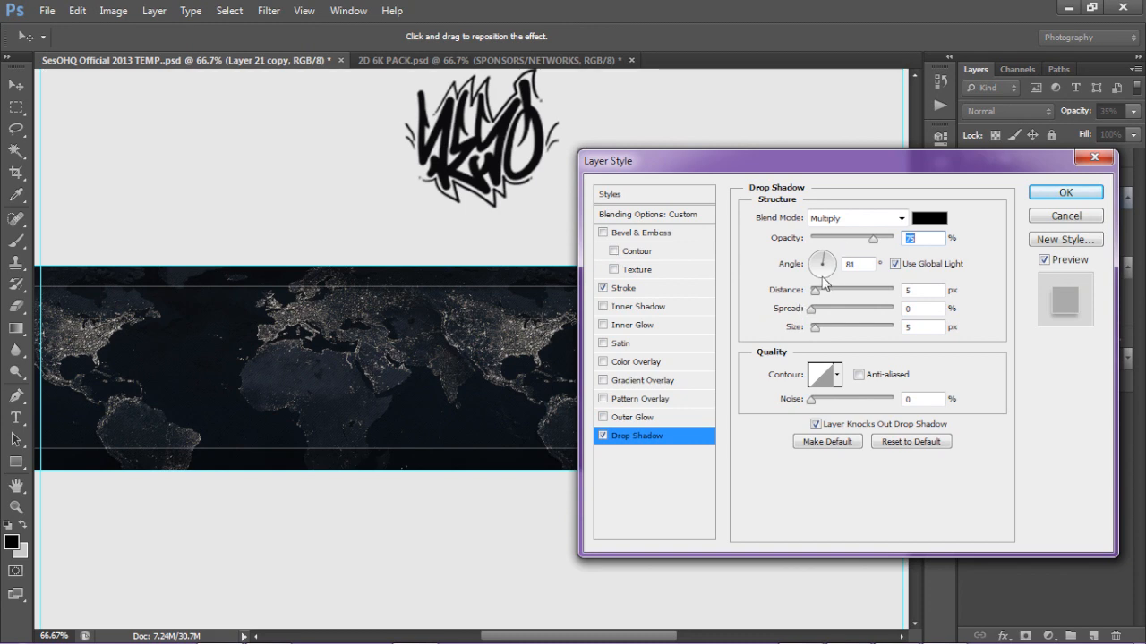
pyautogui.click(822, 279)
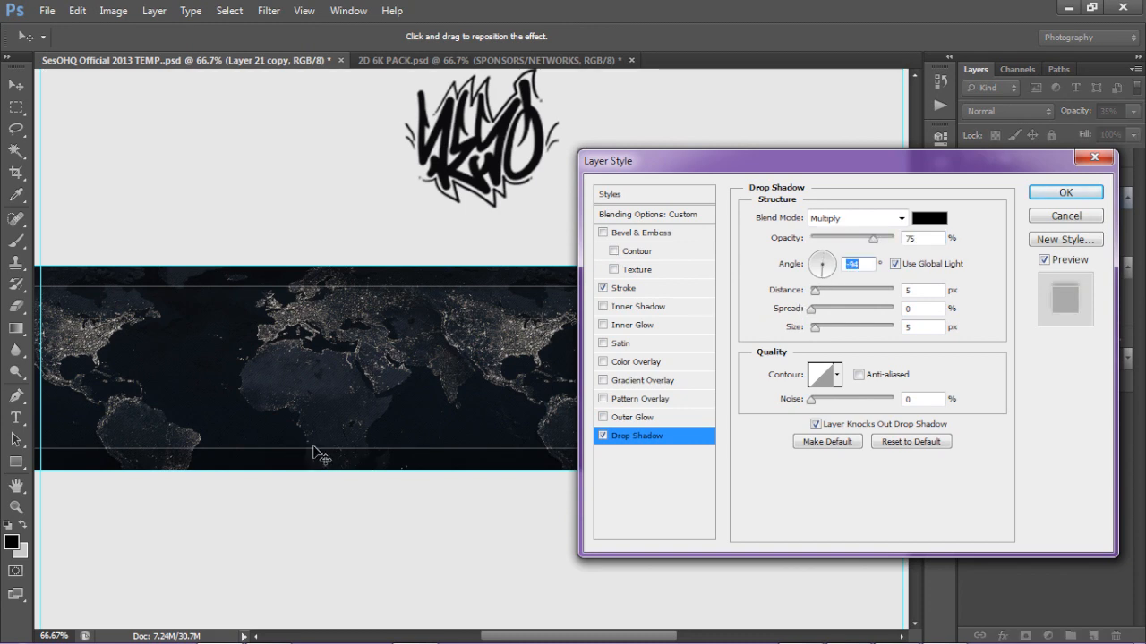
pyautogui.click(1065, 193)
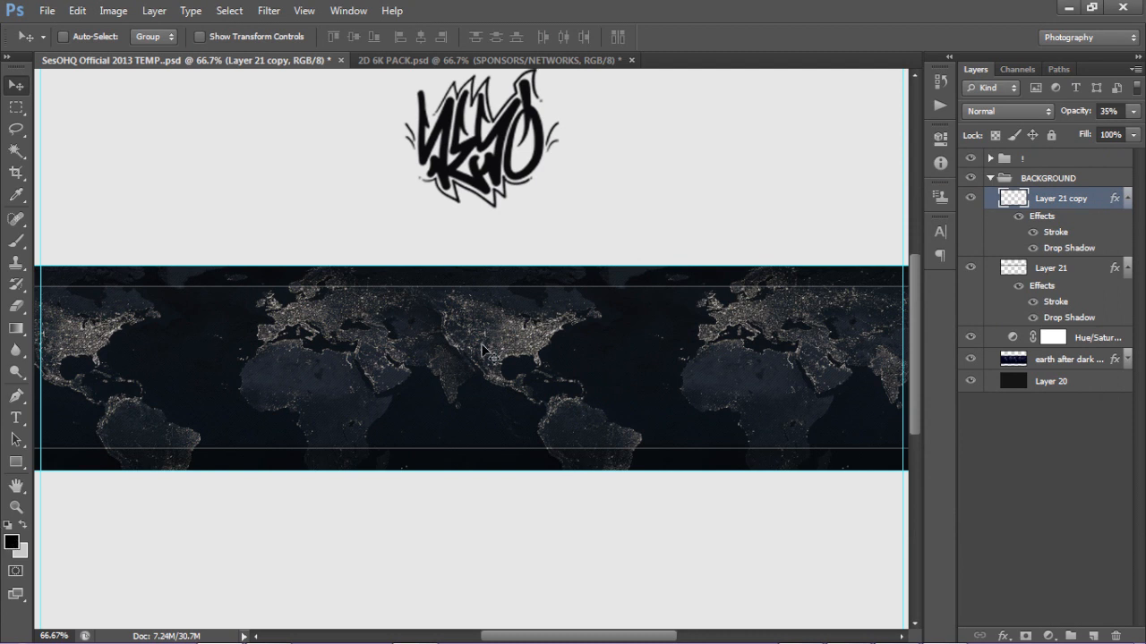
# Start a text layer near the middle of the map band and set its font size to 95 pt.
pyautogui.press('t')
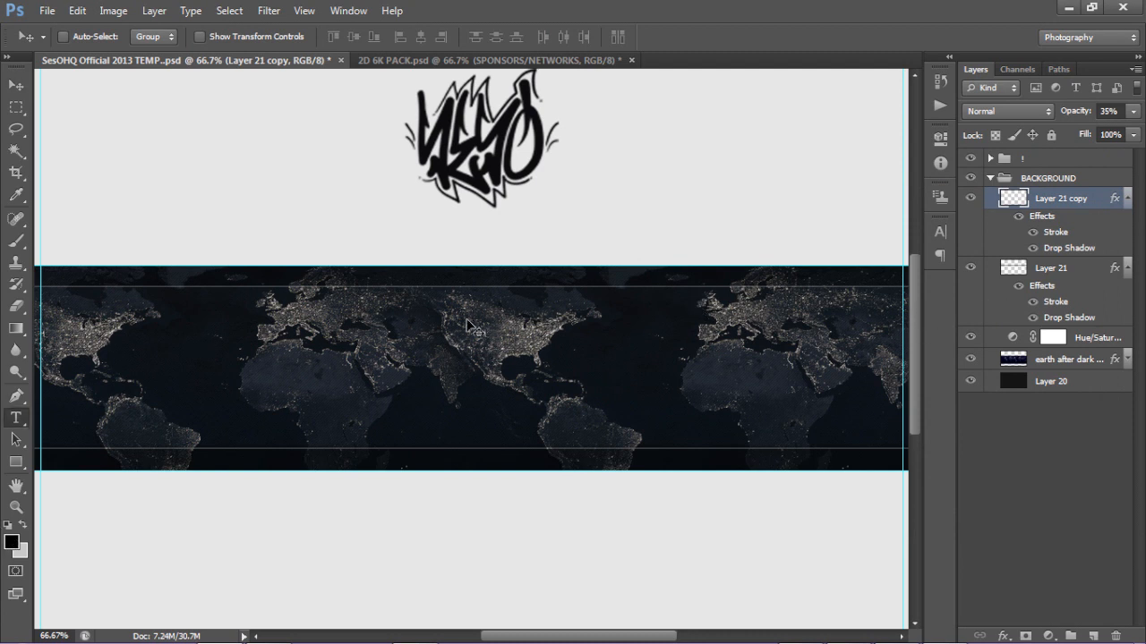
pyautogui.click(479, 343)
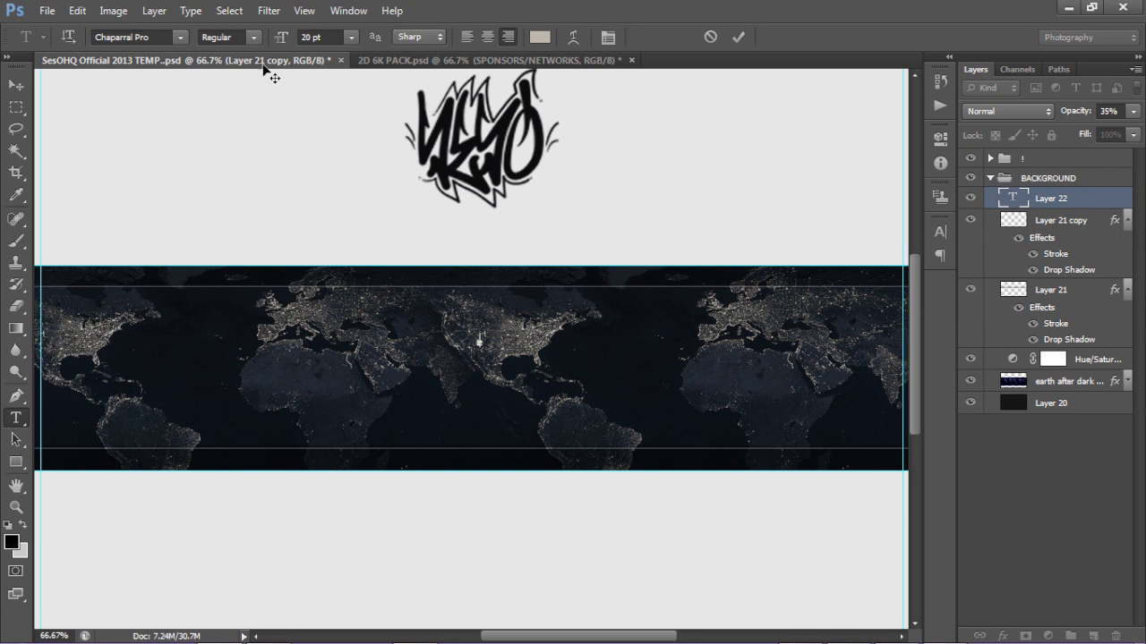
pyautogui.click(351, 36)
pyautogui.click(339, 321)
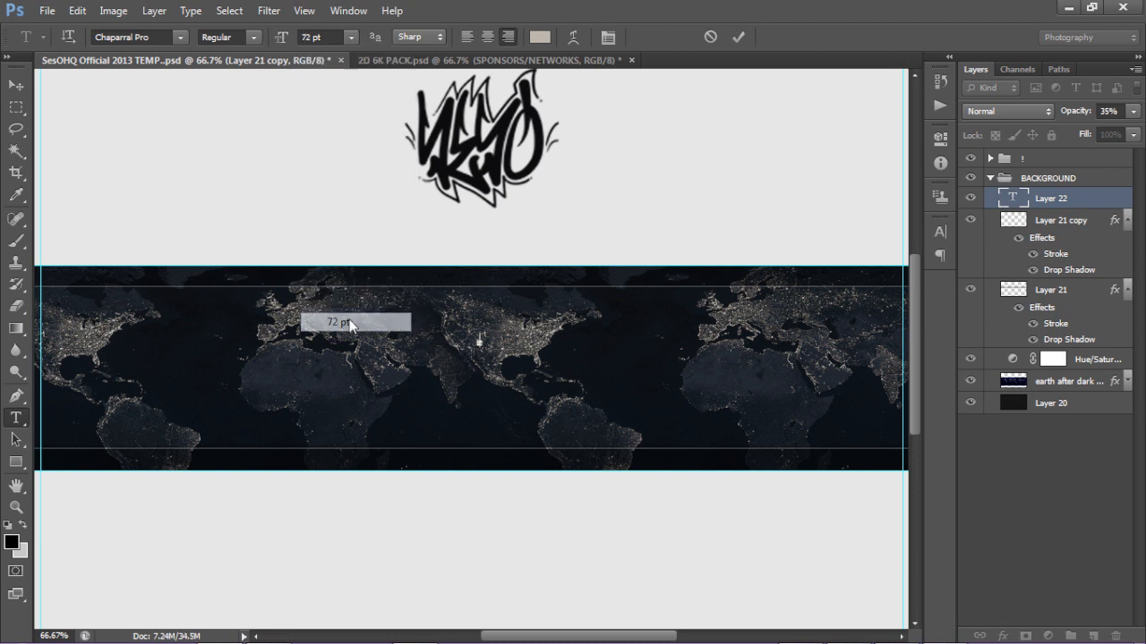
pyautogui.click(294, 41)
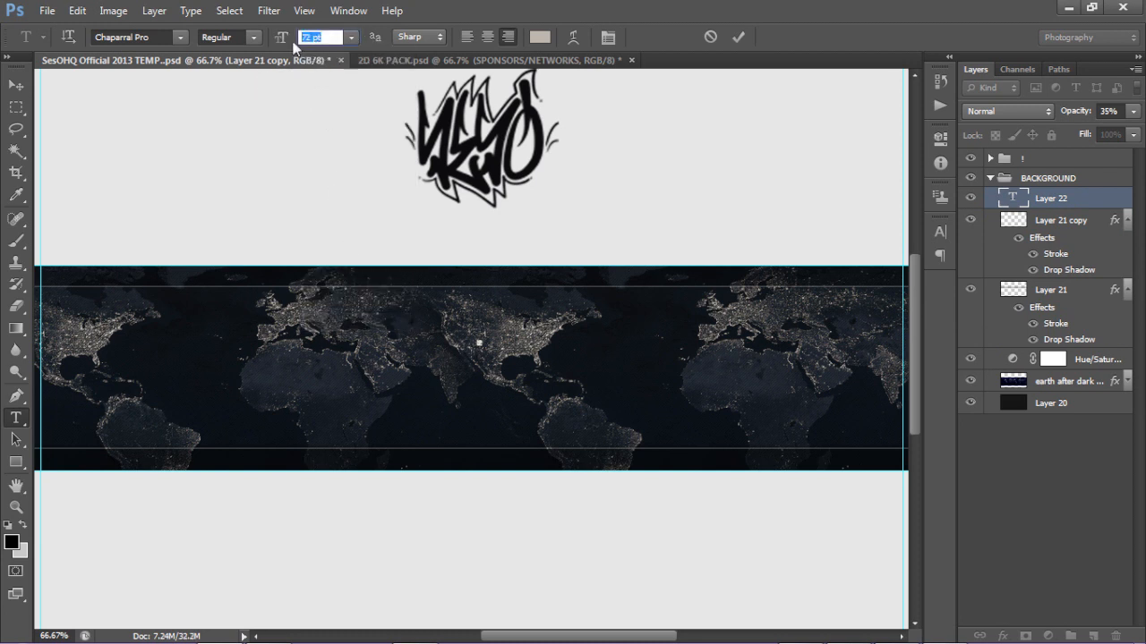
pyautogui.write('95')
pyautogui.press('Return')
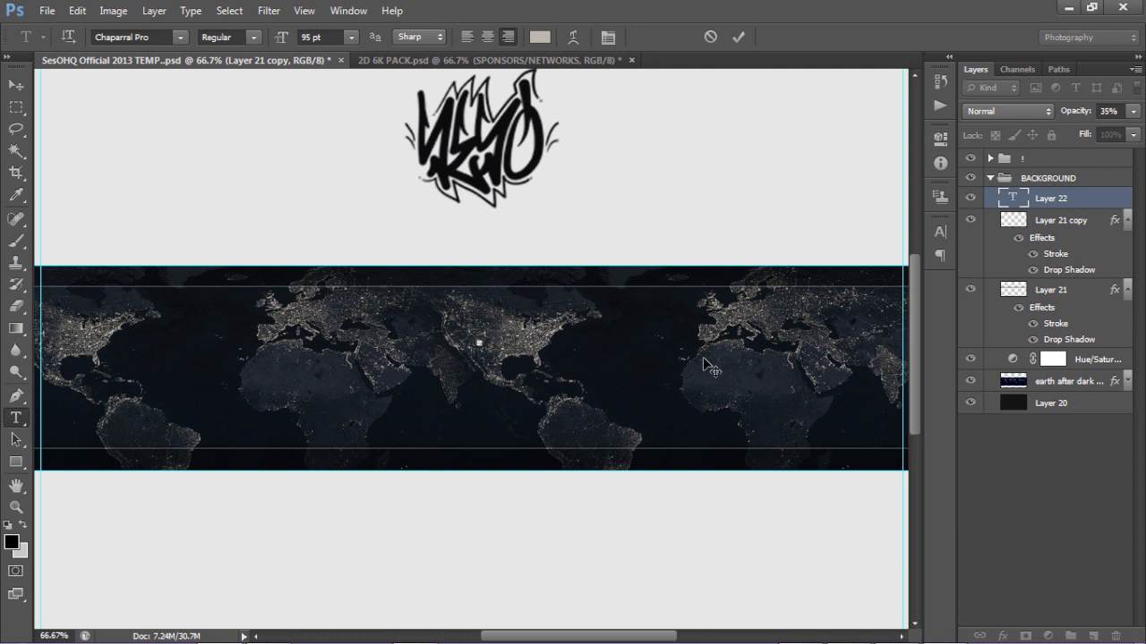
# Choose the Dredwerkz font for the new text layer and enter the text FAZE PRYZEE.
pyautogui.click(150, 37)
pyautogui.write('dSpenser')
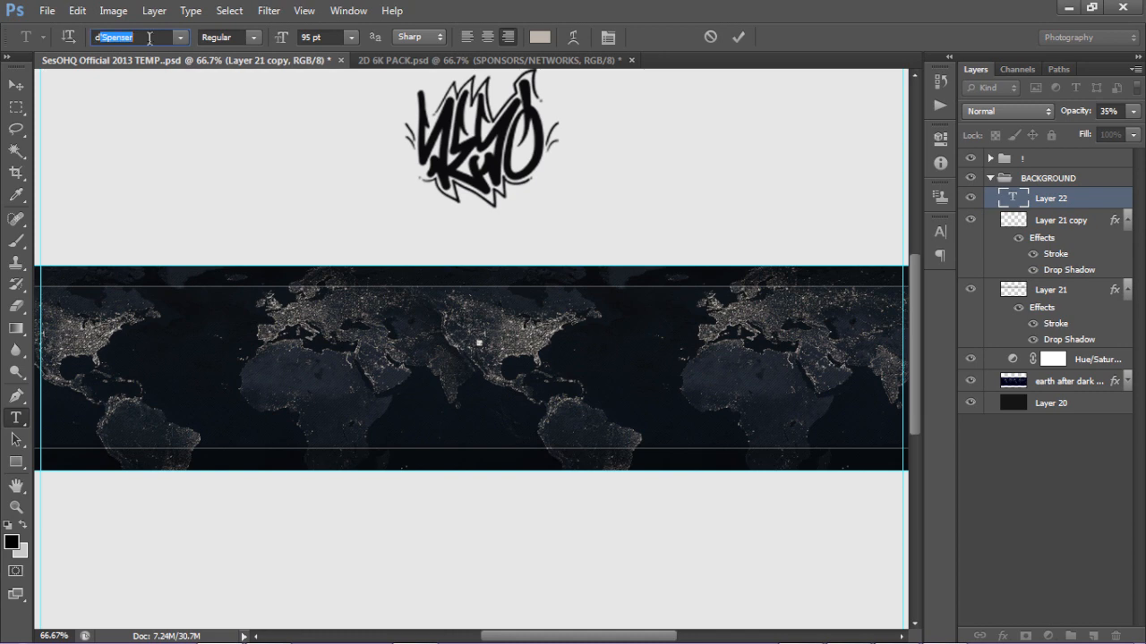
pyautogui.click(181, 37)
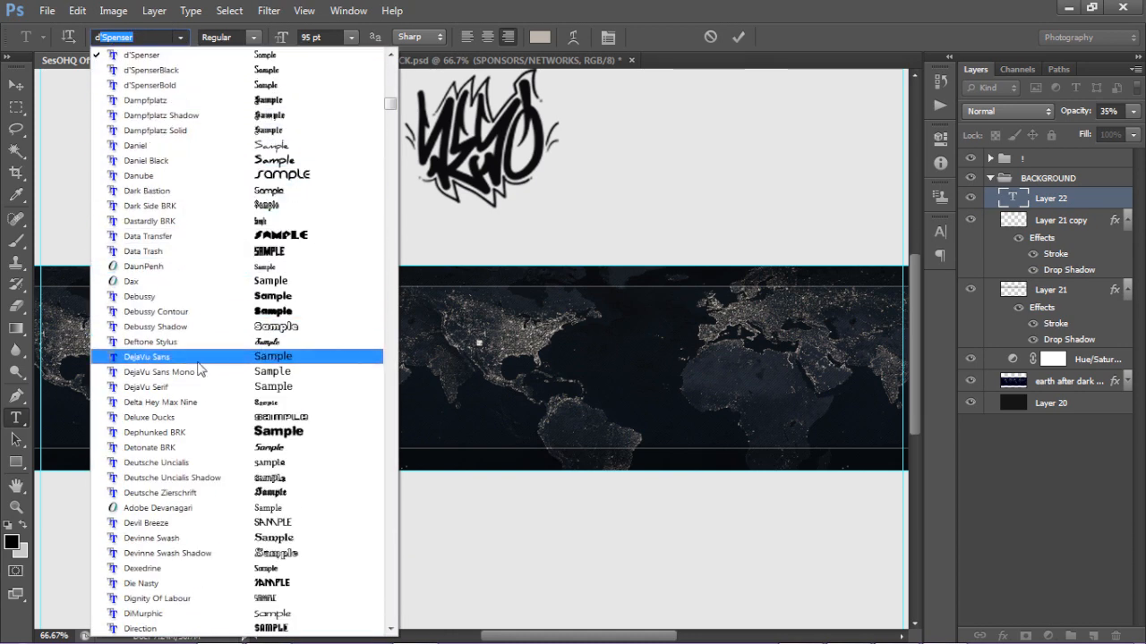
pyautogui.scroll(-1, 208, 374)
pyautogui.scroll(-7, 209, 374)
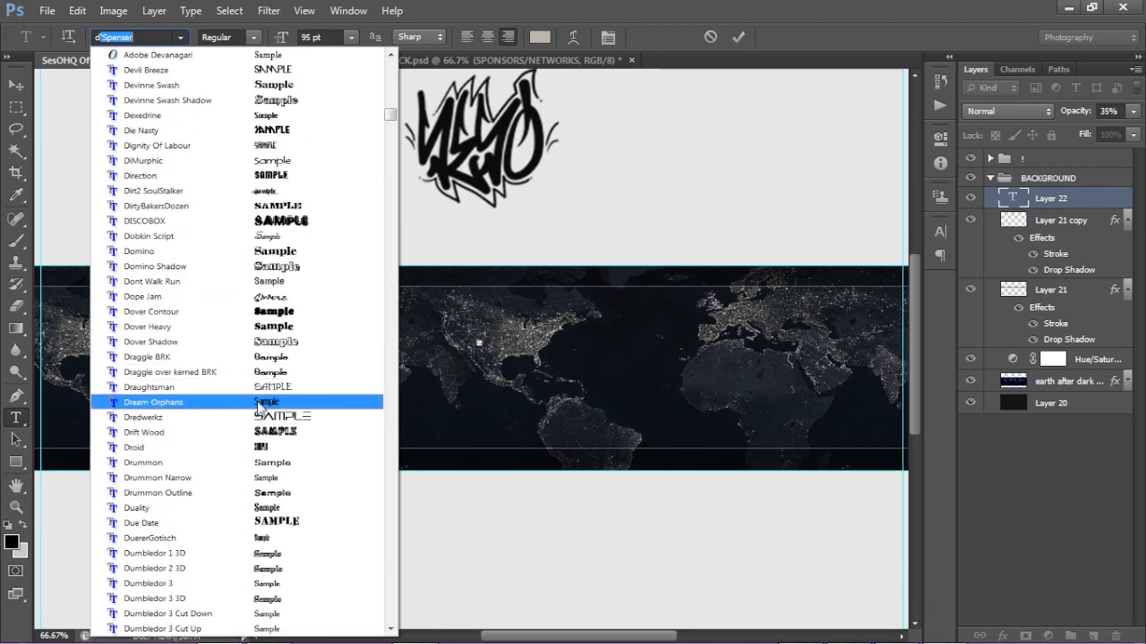
pyautogui.click(210, 417)
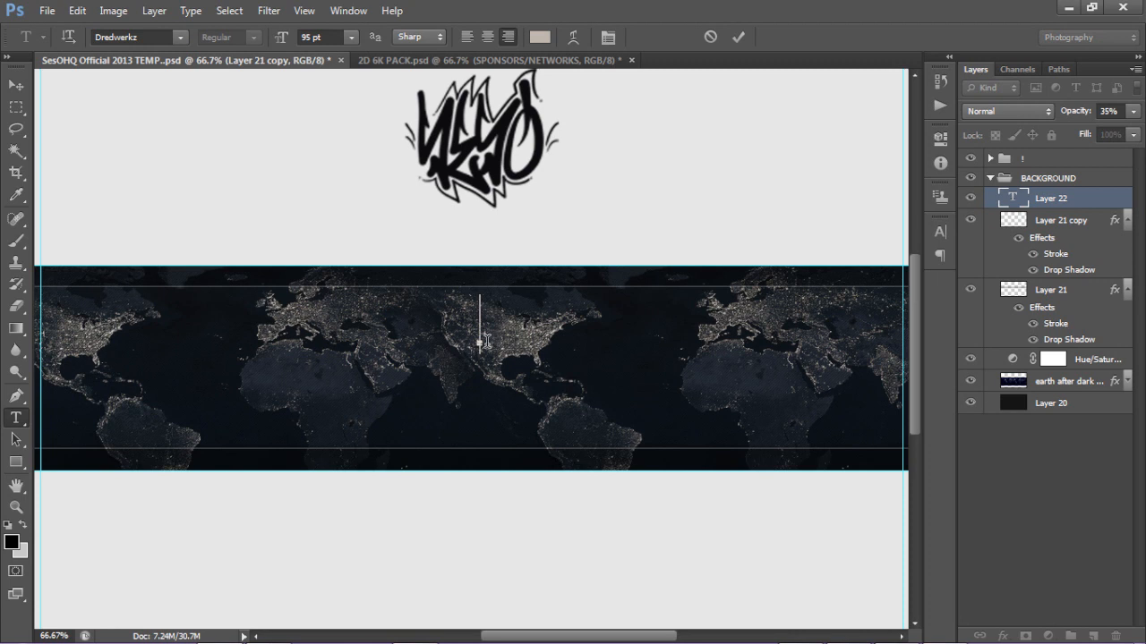
pyautogui.click(480, 342)
pyautogui.write('FAZE PRYZEE')
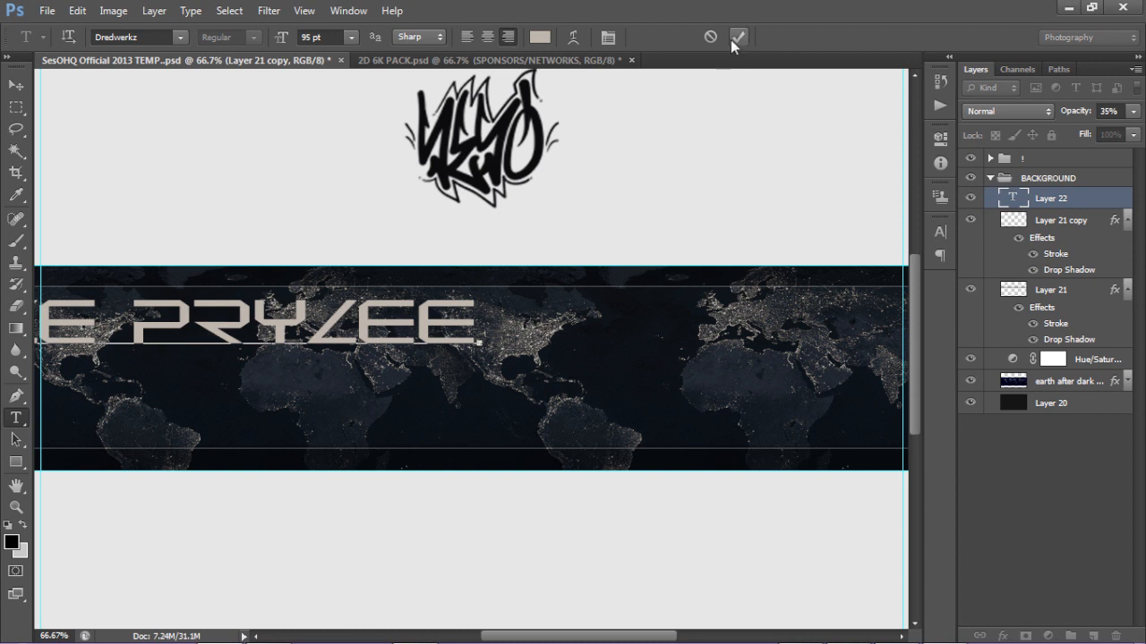
# Set the font size of the whole FAZE PRYZEE text to 72 pt.
pyautogui.hotkey('ctrl', 'a')
pyautogui.click(350, 36)
pyautogui.click(338, 321)
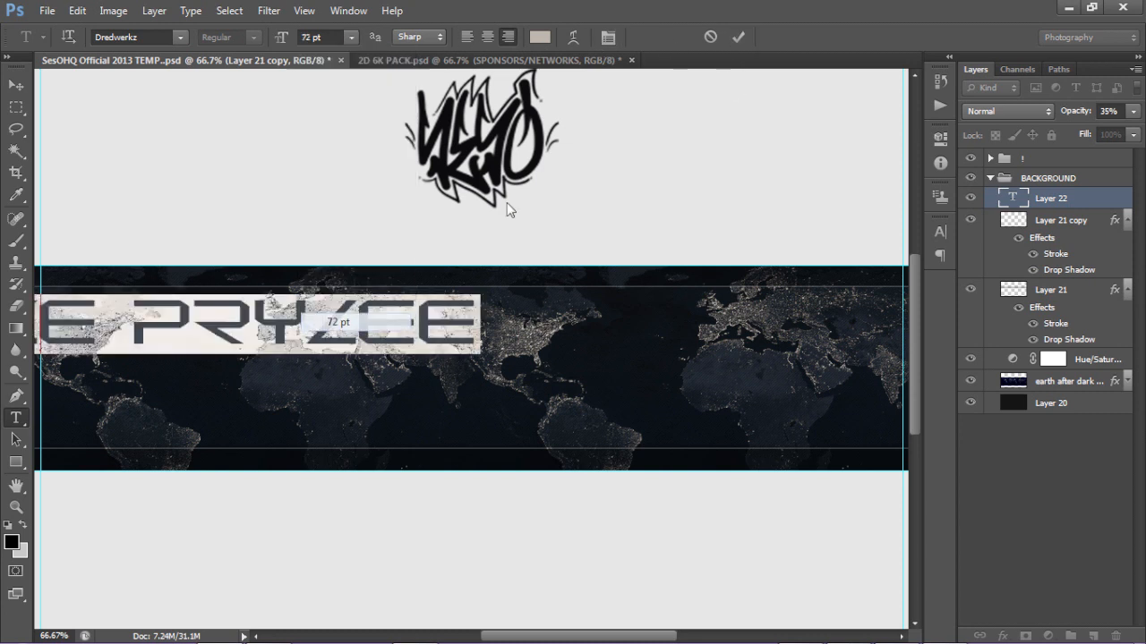
# Commit the FAZE PRYZEE text and move it to the horizontal centre of the map band.
pyautogui.click(738, 37)
pyautogui.press('v')
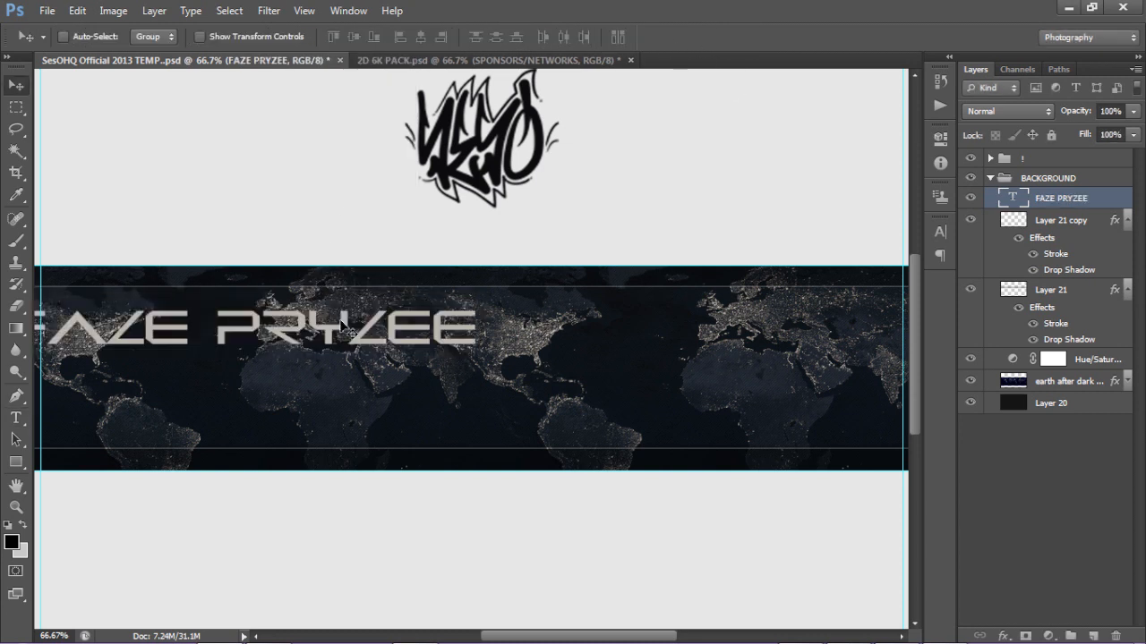
pyautogui.moveTo(521, 337); pyautogui.dragTo(587, 341)
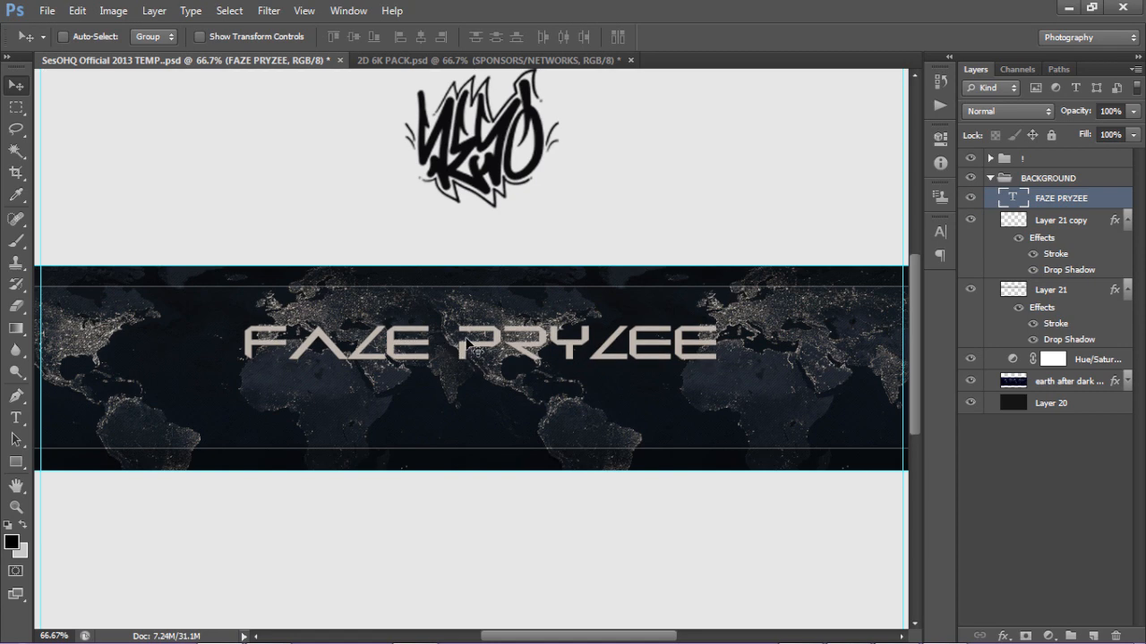
# Open the FAZE PRYZEE layer's style settings and add a black outside Stroke of 1 px.
pyautogui.doubleClick(1119, 204)
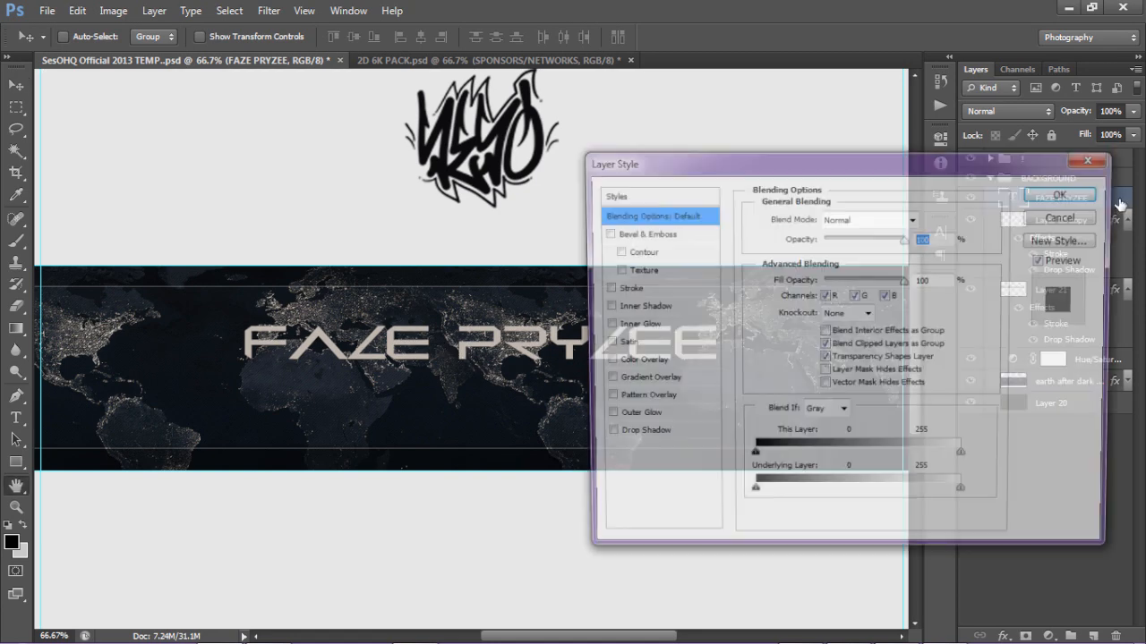
pyautogui.moveTo(841, 159); pyautogui.dragTo(941, 131)
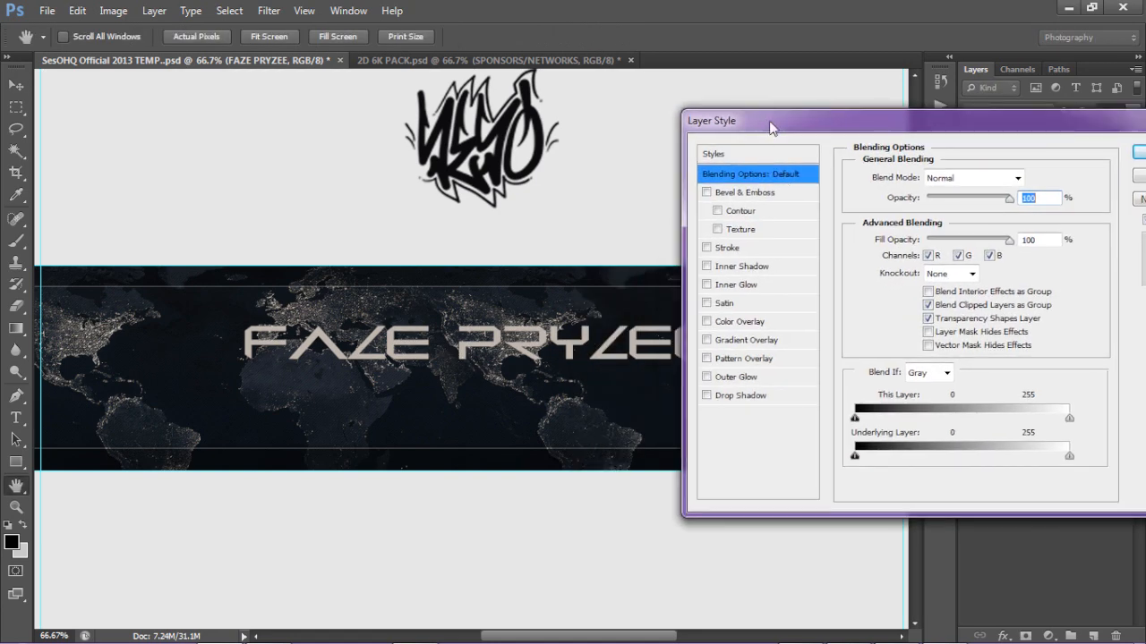
pyautogui.moveTo(768, 121); pyautogui.dragTo(815, 109)
pyautogui.click(775, 236)
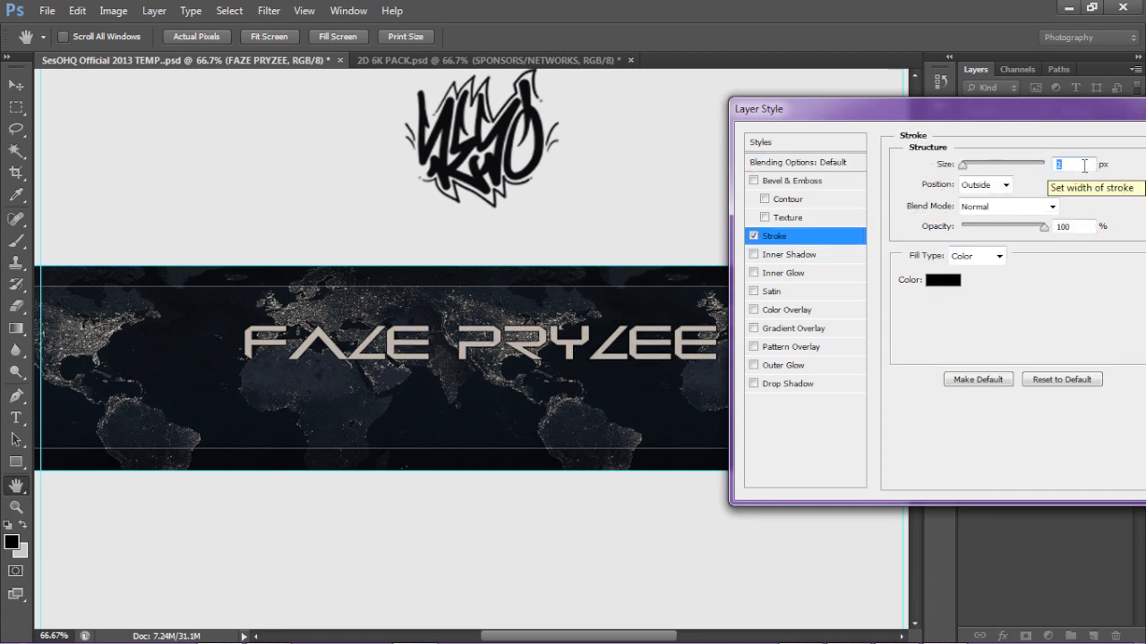
pyautogui.press('Down')
pyautogui.press('Down')
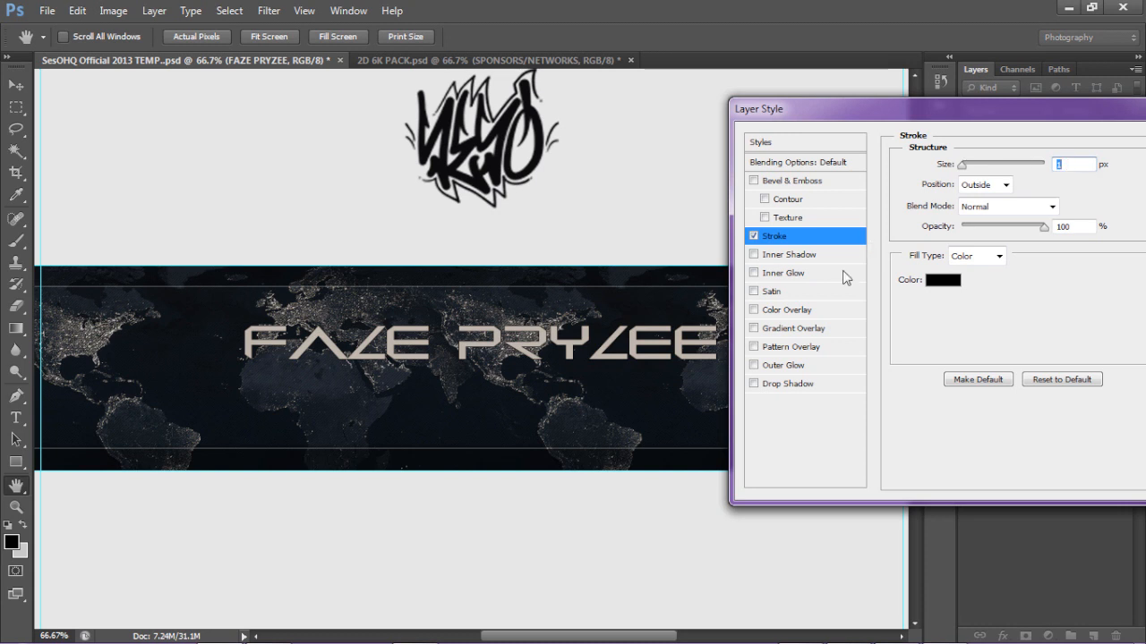
# Add an Inner Shadow to the title with distance 0 px, choke 3%, size 2 px and opacity 42%.
pyautogui.click(787, 255)
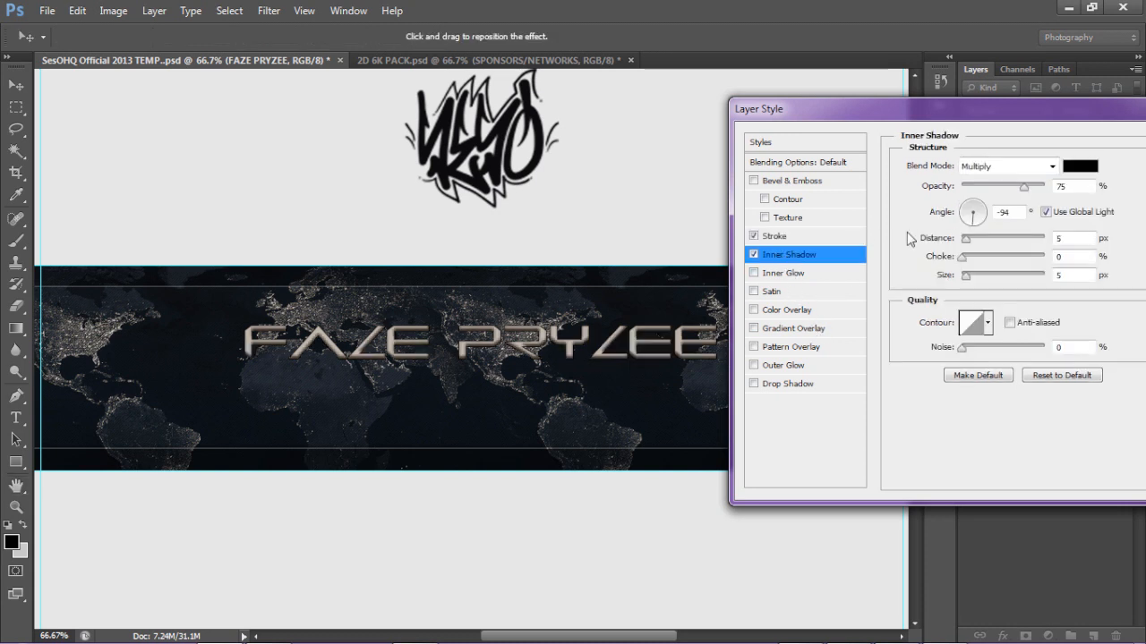
pyautogui.click(1058, 238)
pyautogui.write('0')
pyautogui.press('Tab')
pyautogui.write('3')
pyautogui.press('Tab')
pyautogui.write('2')
pyautogui.moveTo(1015, 190); pyautogui.dragTo(997, 196)
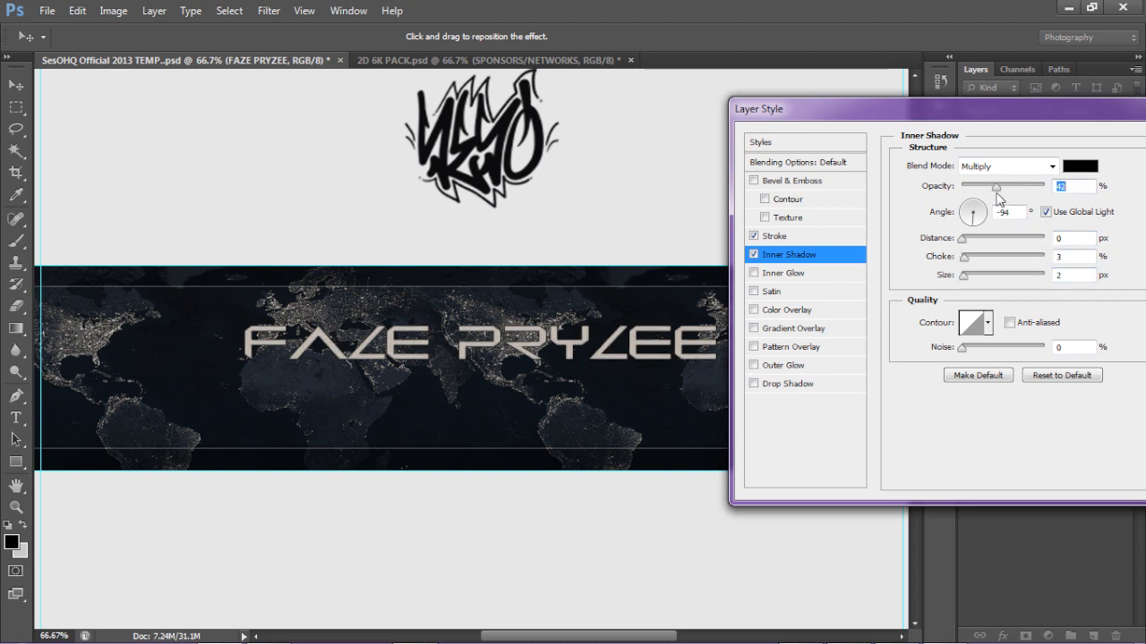
# Add a Gradient Overlay at 15% opacity, with its dark stop sampled from the dark blue of the map.
pyautogui.click(784, 331)
pyautogui.moveTo(985, 190); pyautogui.dragTo(979, 191)
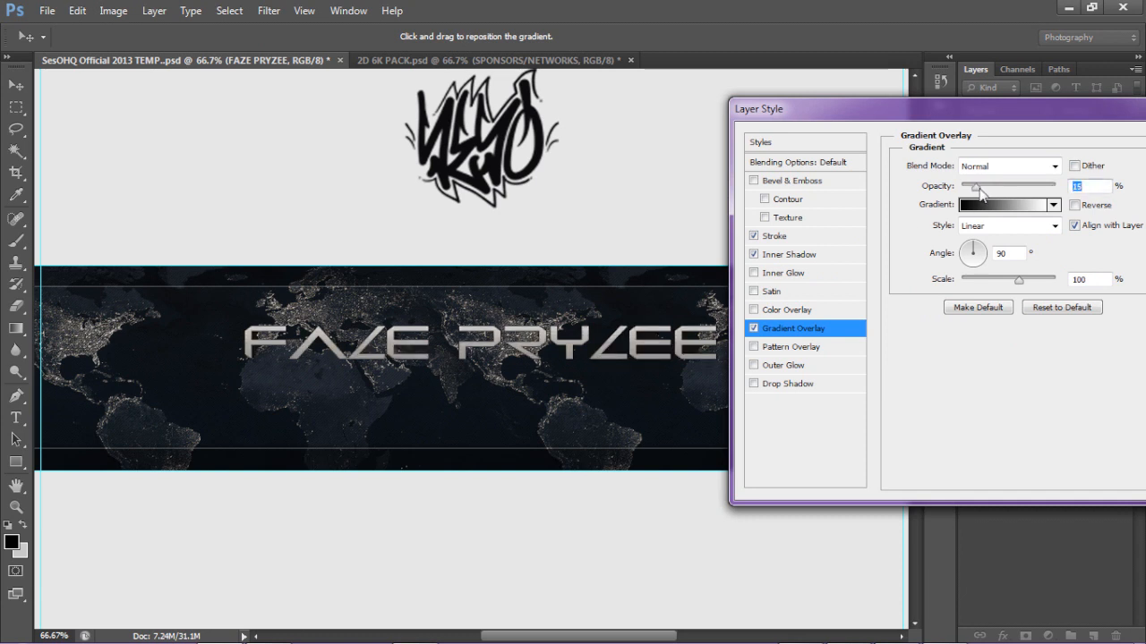
pyautogui.click(1033, 208)
pyautogui.doubleClick(411, 359)
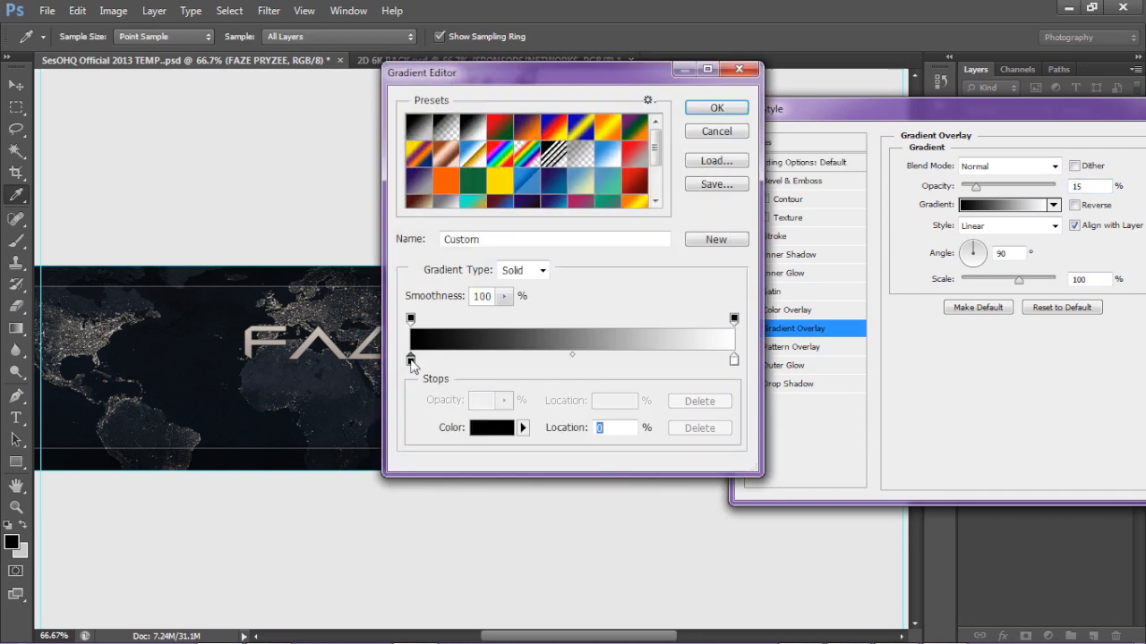
pyautogui.click(168, 357)
pyautogui.click(969, 350)
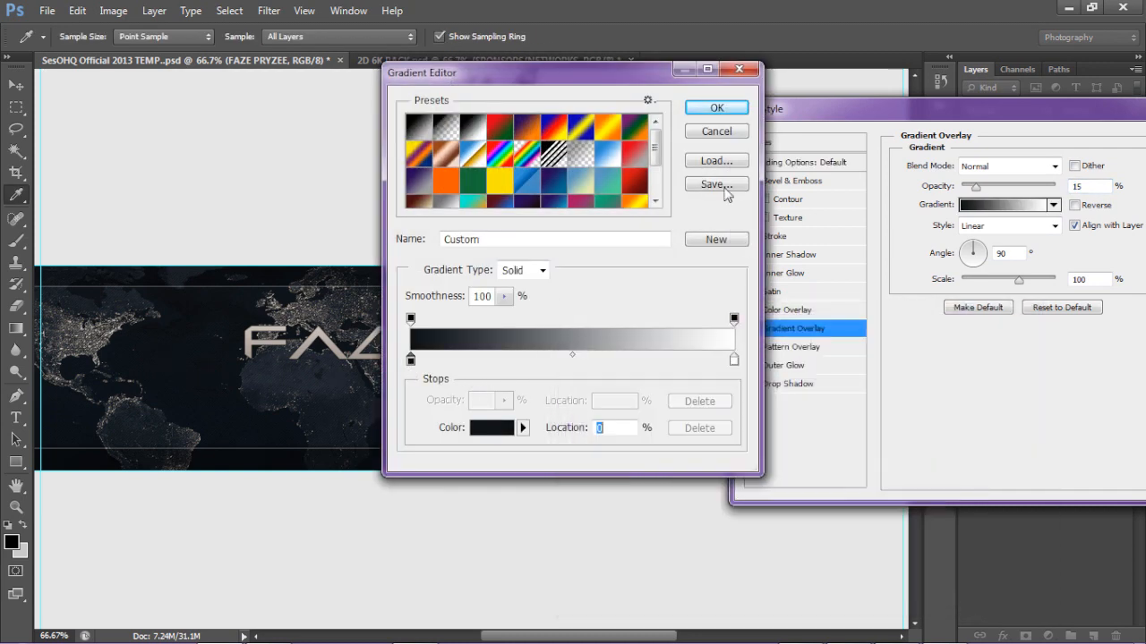
pyautogui.click(709, 109)
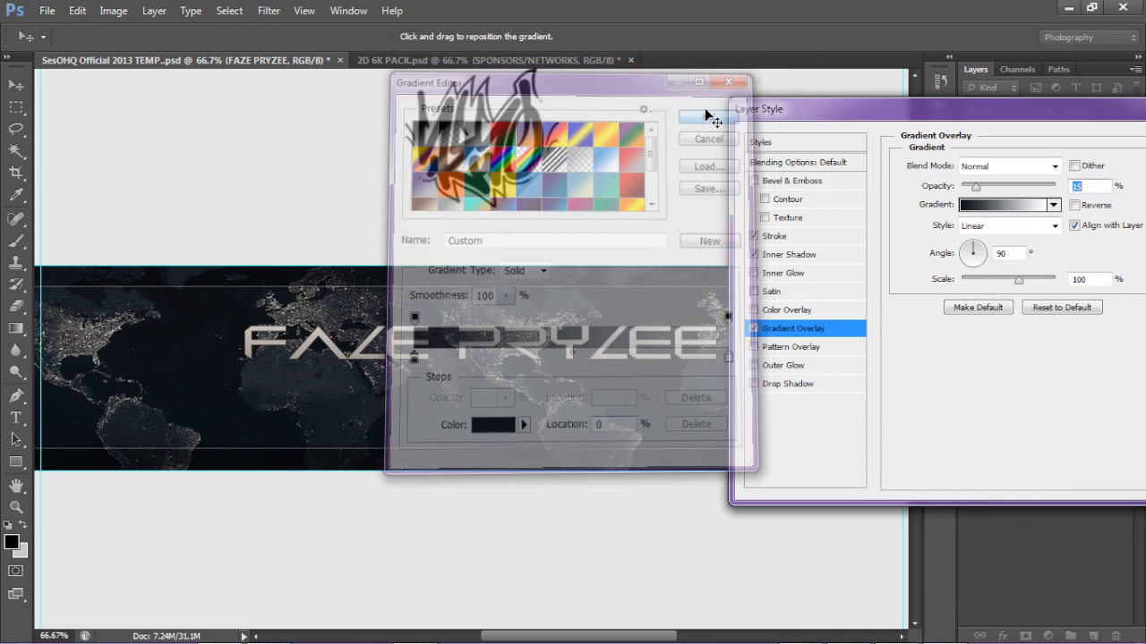
# Add a Pattern Overlay to the title using the rough grey stone texture at 50% opacity.
pyautogui.click(790, 347)
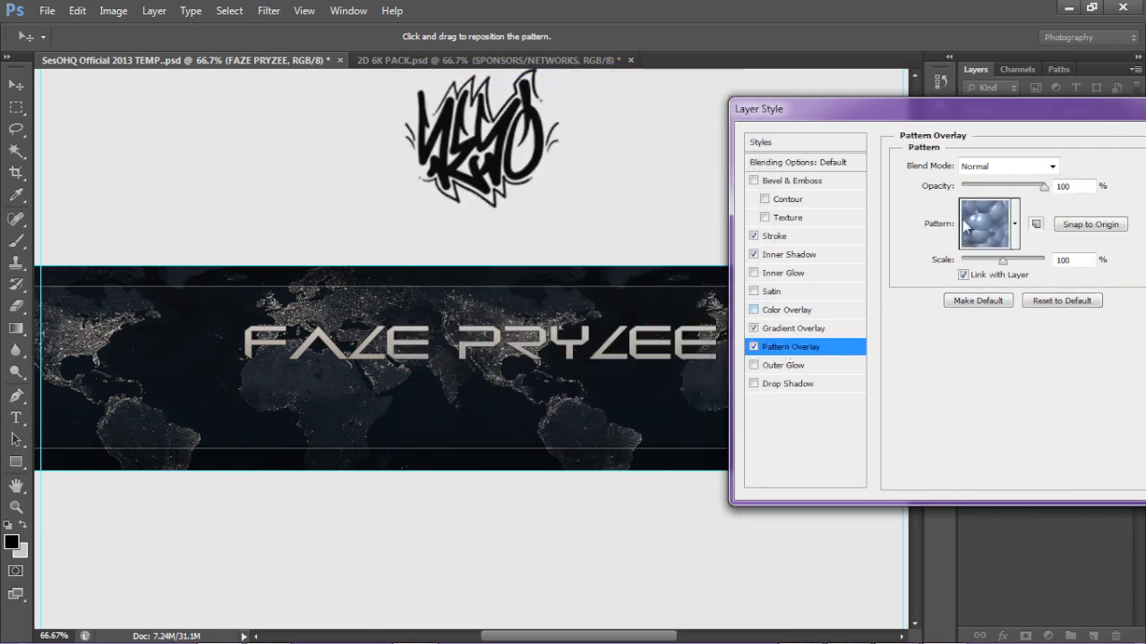
pyautogui.click(1014, 223)
pyautogui.click(1013, 329)
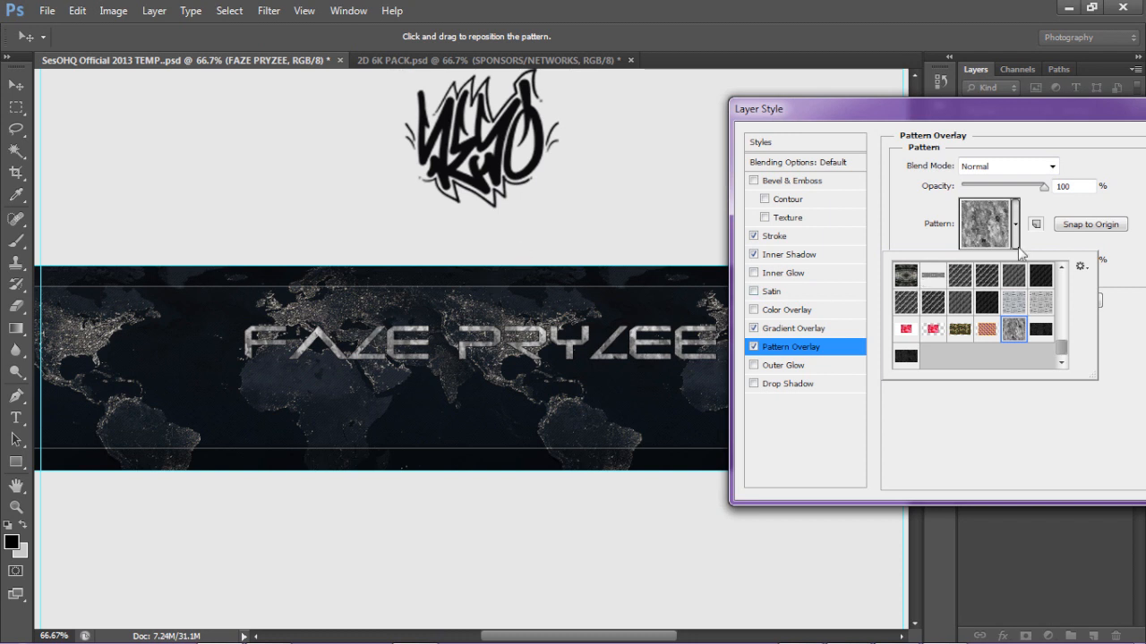
pyautogui.click(1004, 186)
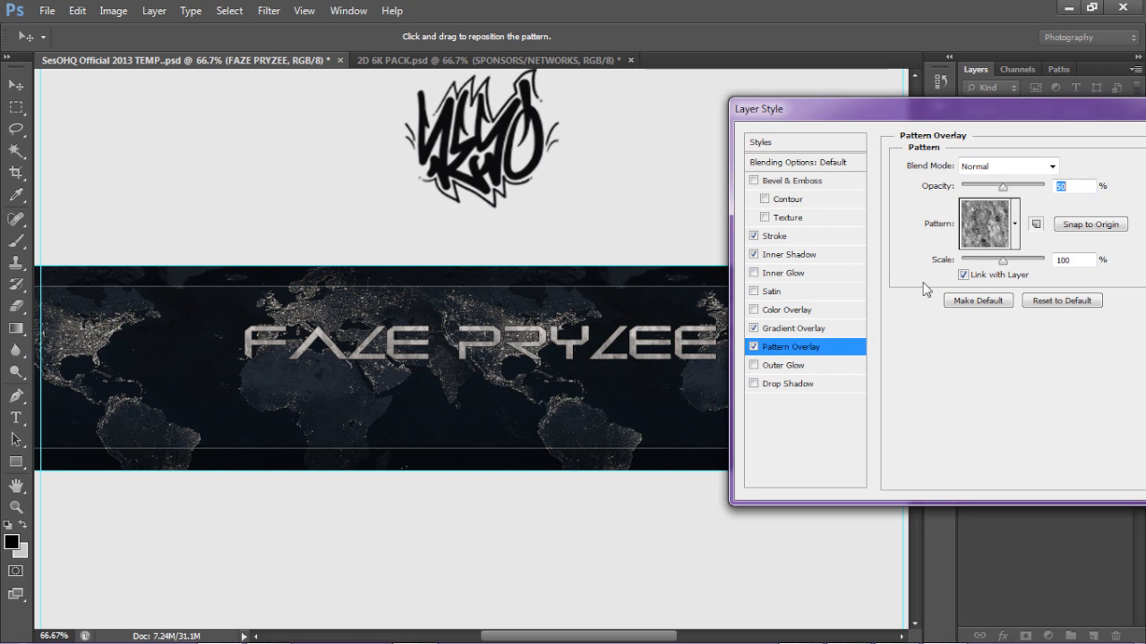
# Add a Drop Shadow to the title with an angle of 102° and an opacity of 42%.
pyautogui.click(780, 384)
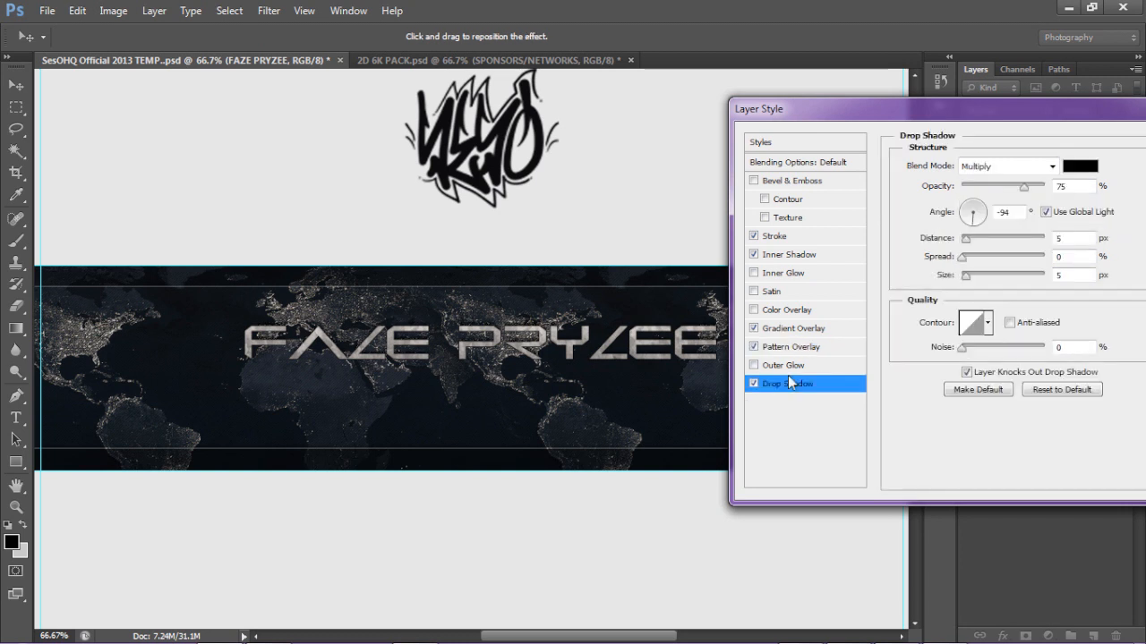
pyautogui.moveTo(375, 342); pyautogui.dragTo(508, 344)
pyautogui.click(1002, 187)
pyautogui.moveTo(1001, 190); pyautogui.dragTo(996, 188)
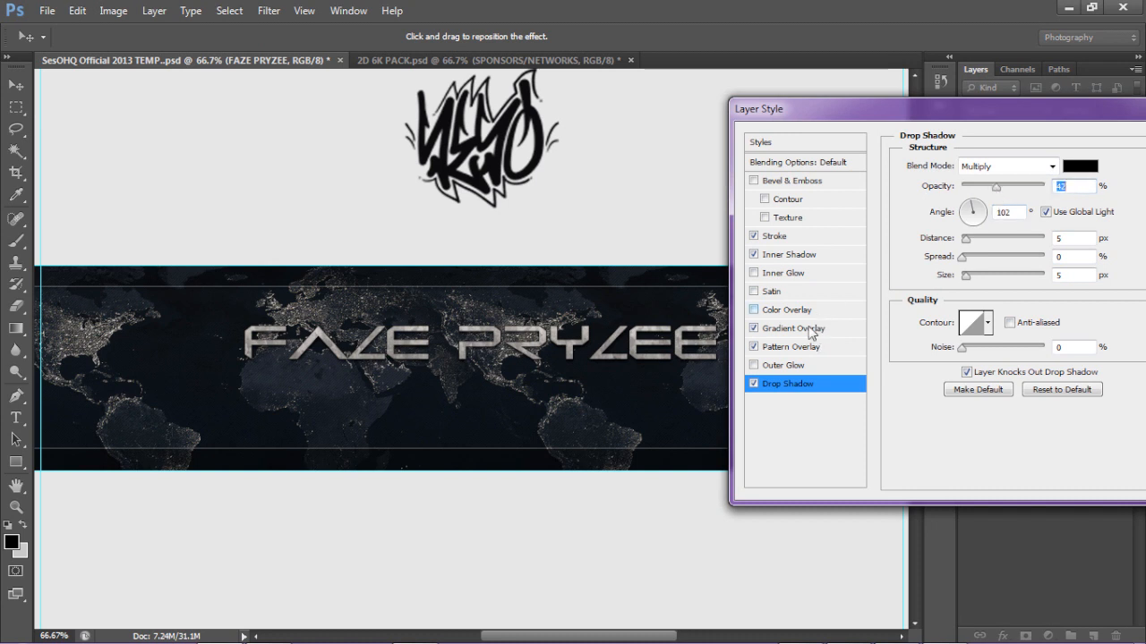
# Leave Bevel & Emboss off and add an Inner Glow in map-sampled colour 0d1015 at 39% opacity.
pyautogui.click(788, 182)
pyautogui.click(753, 180)
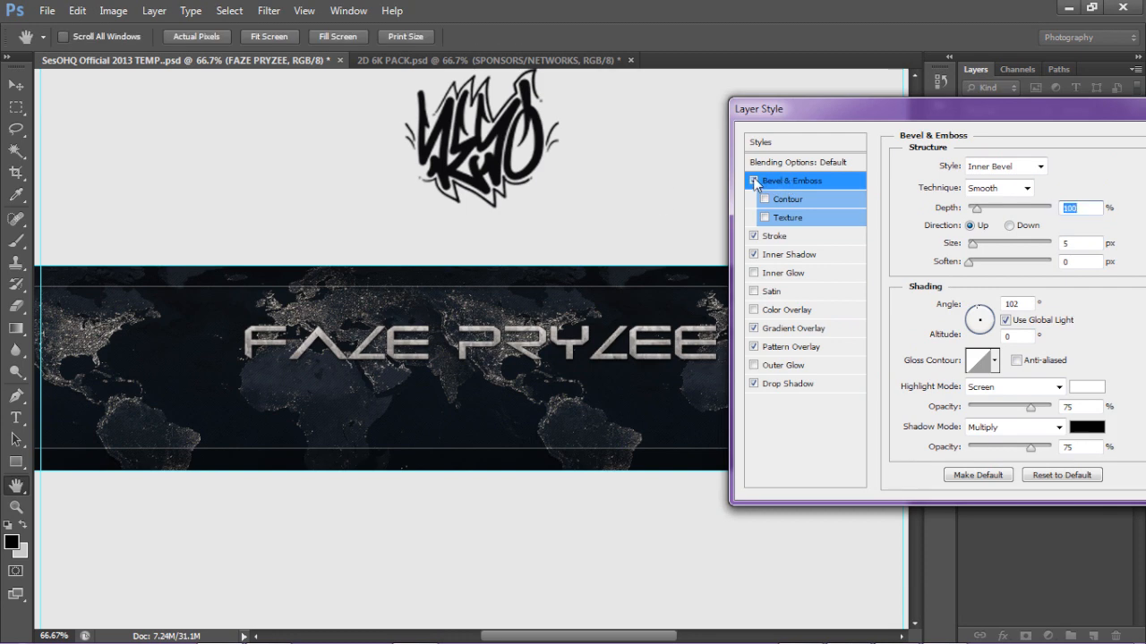
pyautogui.click(789, 274)
pyautogui.click(944, 225)
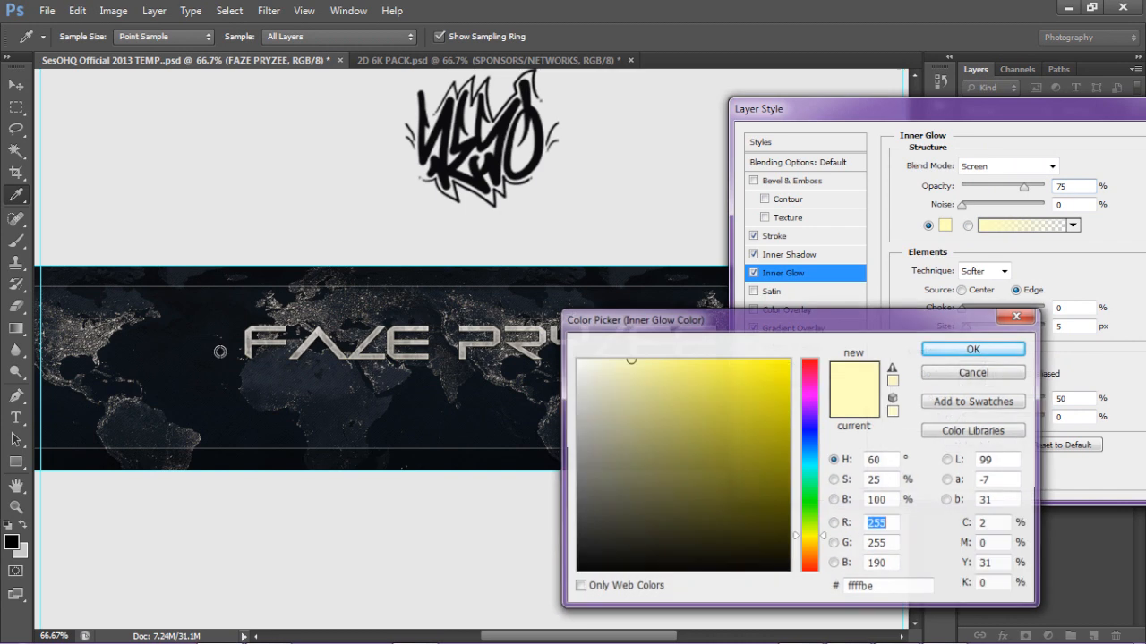
pyautogui.click(172, 335)
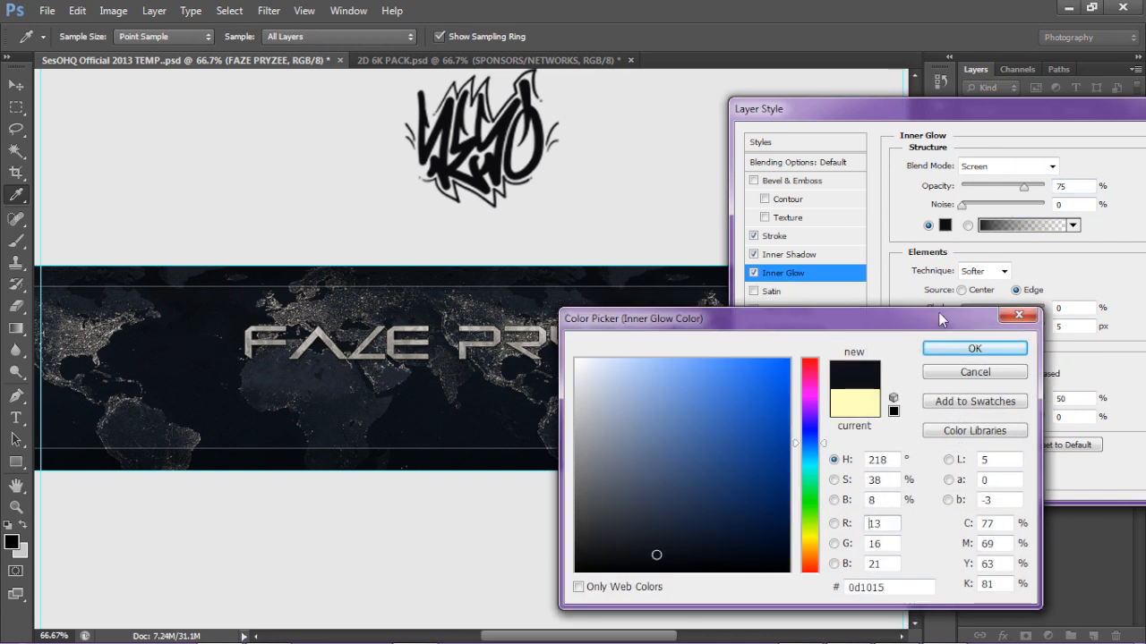
pyautogui.click(958, 348)
pyautogui.click(993, 186)
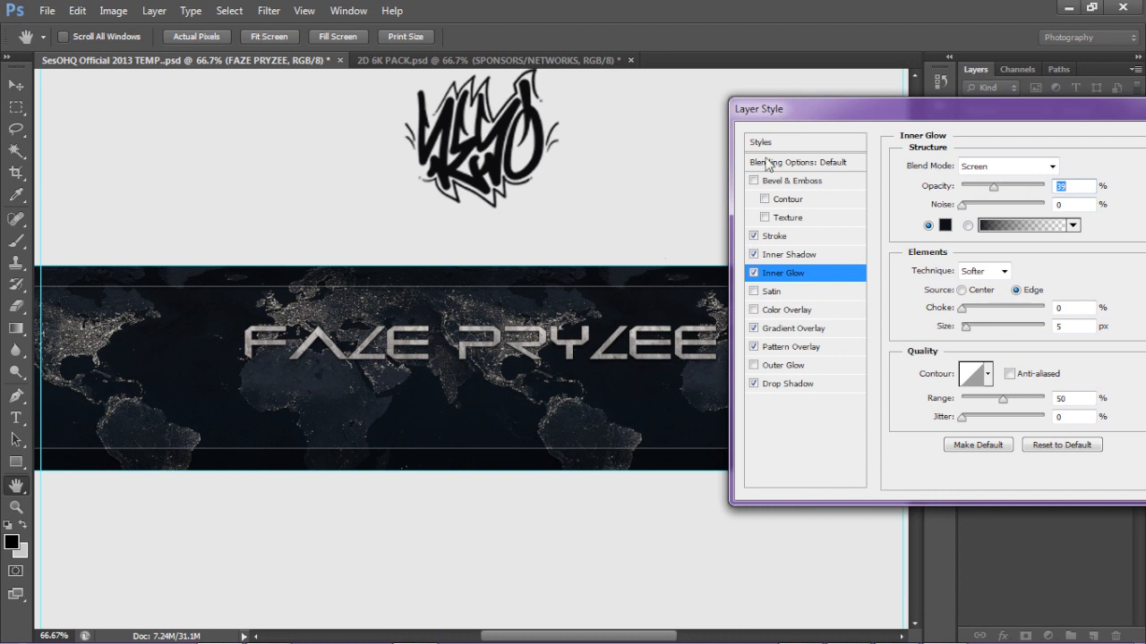
# Review the title's Stroke settings, apply the layer style and collapse the layer's effects list.
pyautogui.moveTo(728, 113); pyautogui.dragTo(540, 111)
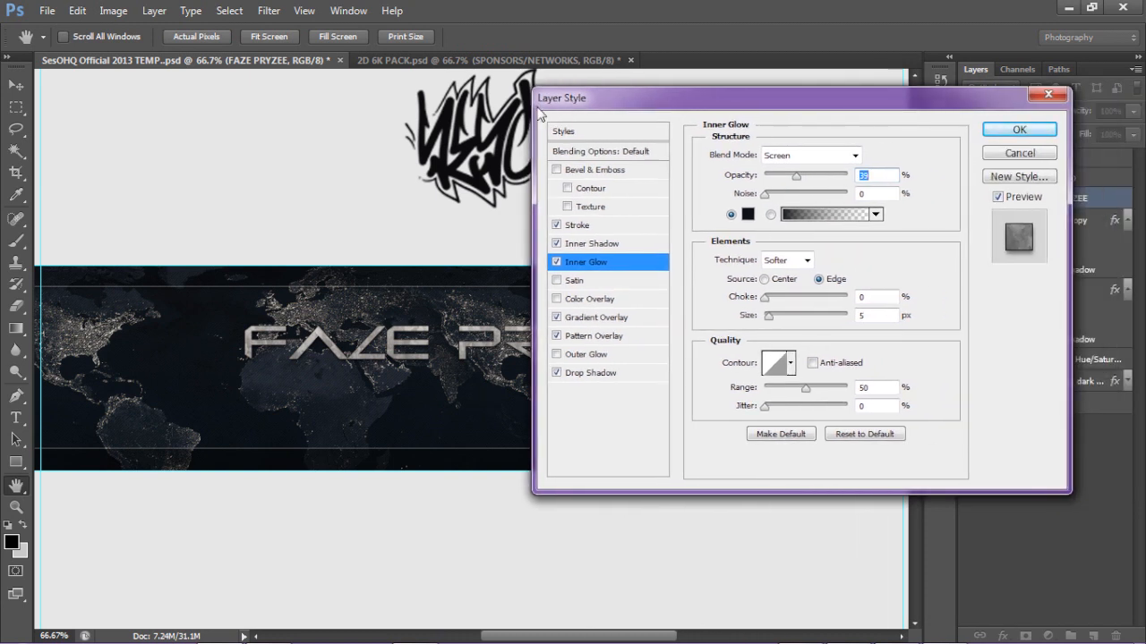
pyautogui.click(582, 226)
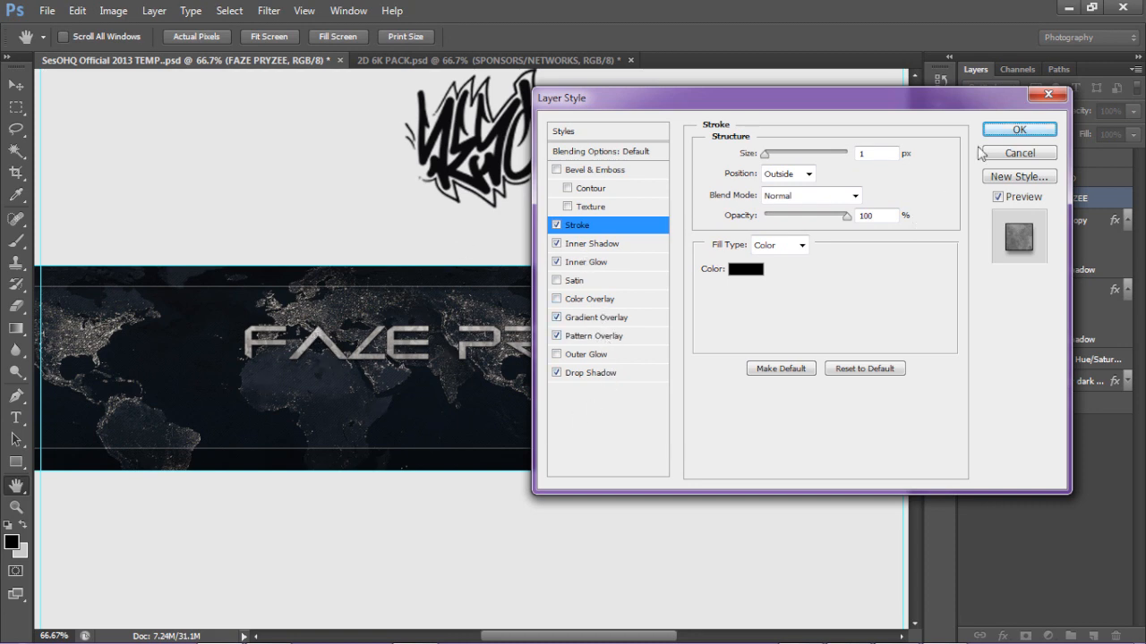
pyautogui.click(1026, 133)
pyautogui.click(1126, 198)
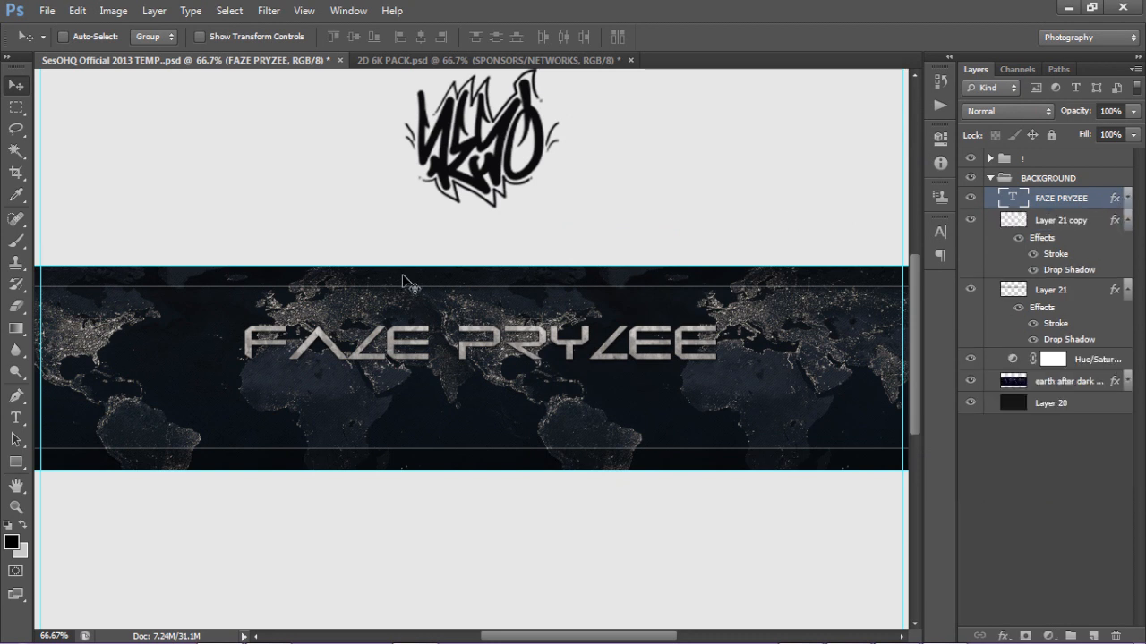
# Duplicate the FAZE PRYZEE title directly below the original and select all of the copy's text.
pyautogui.moveTo(481, 351); pyautogui.dragTo(477, 394)
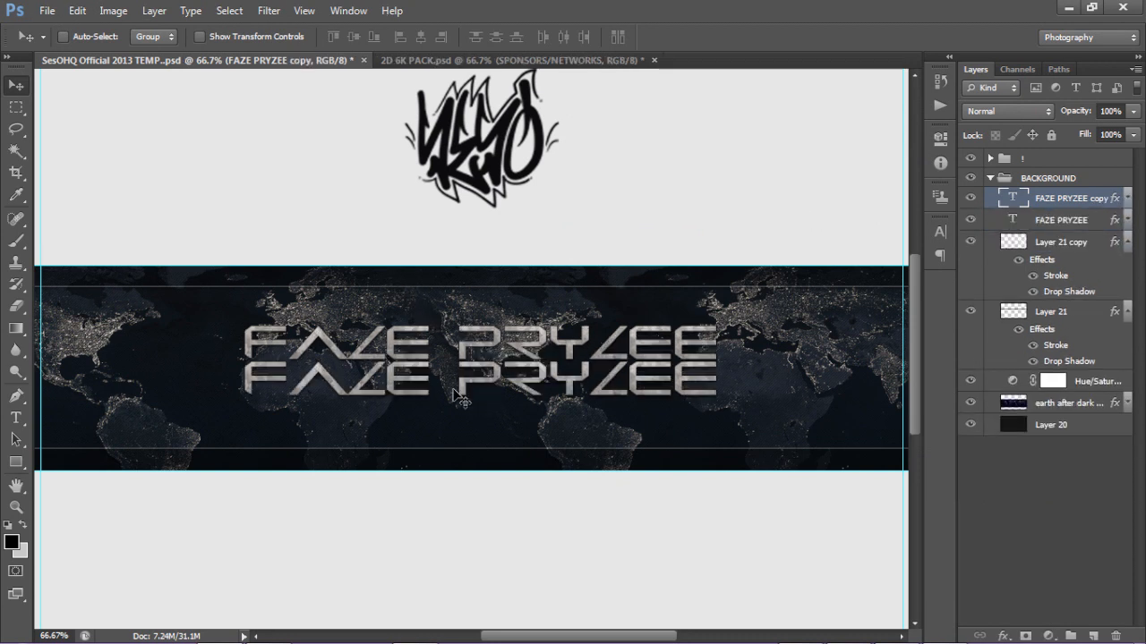
pyautogui.press('t')
pyautogui.click(470, 380)
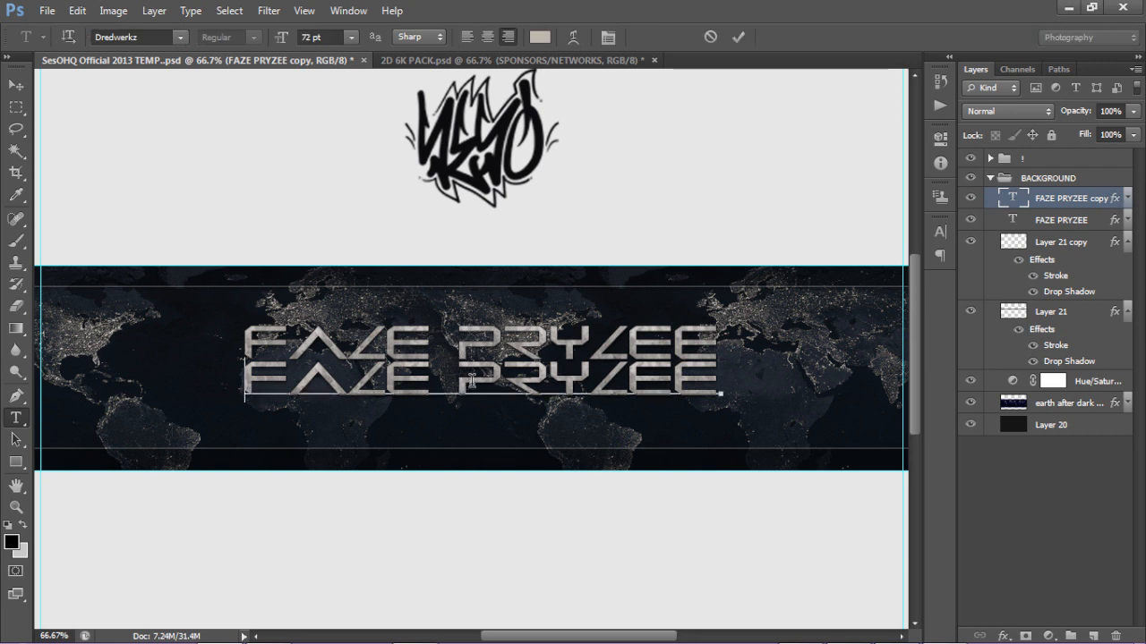
pyautogui.hotkey('ctrl', 'a')
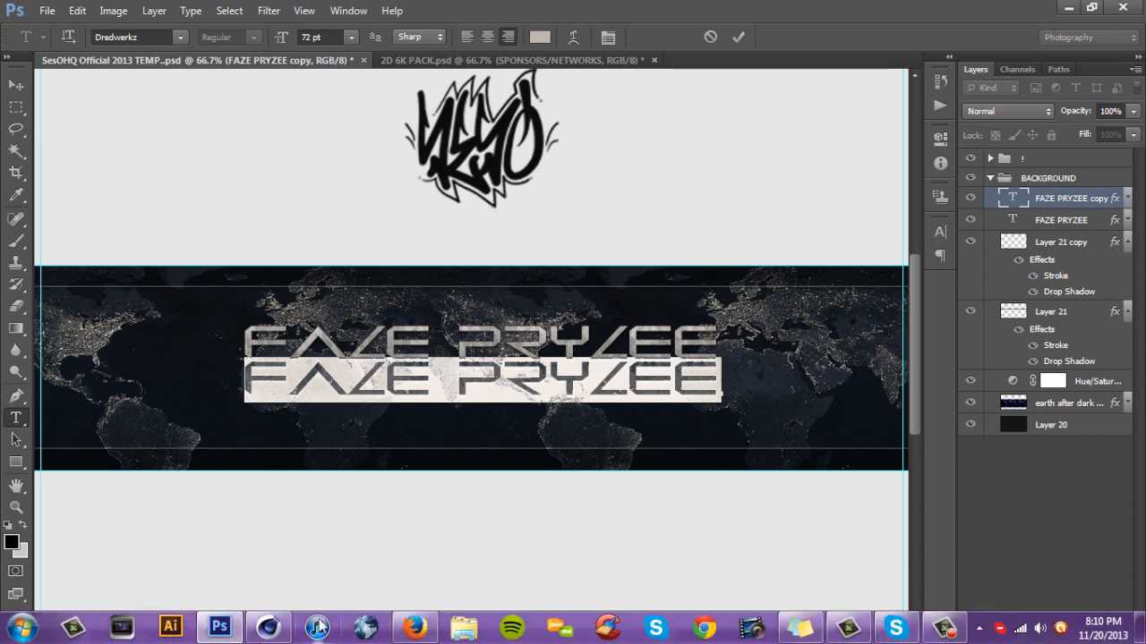
# Switch to Firefox, examine the links on the FaZe PryZee channel's About page, and return to Photoshop.
pyautogui.click(413, 627)
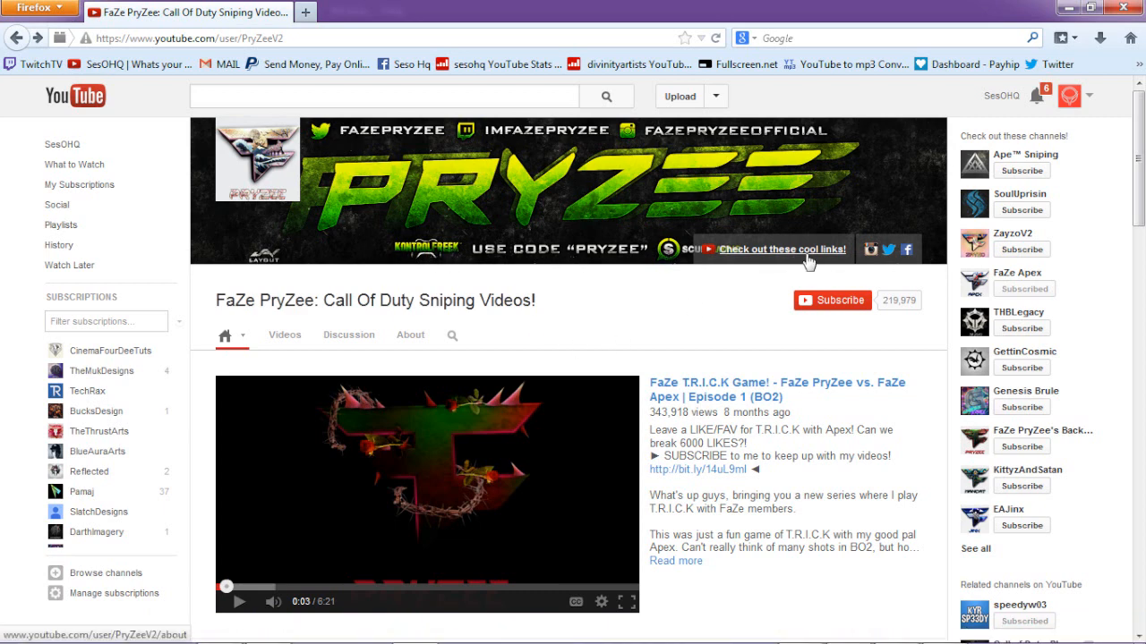
pyautogui.click(402, 335)
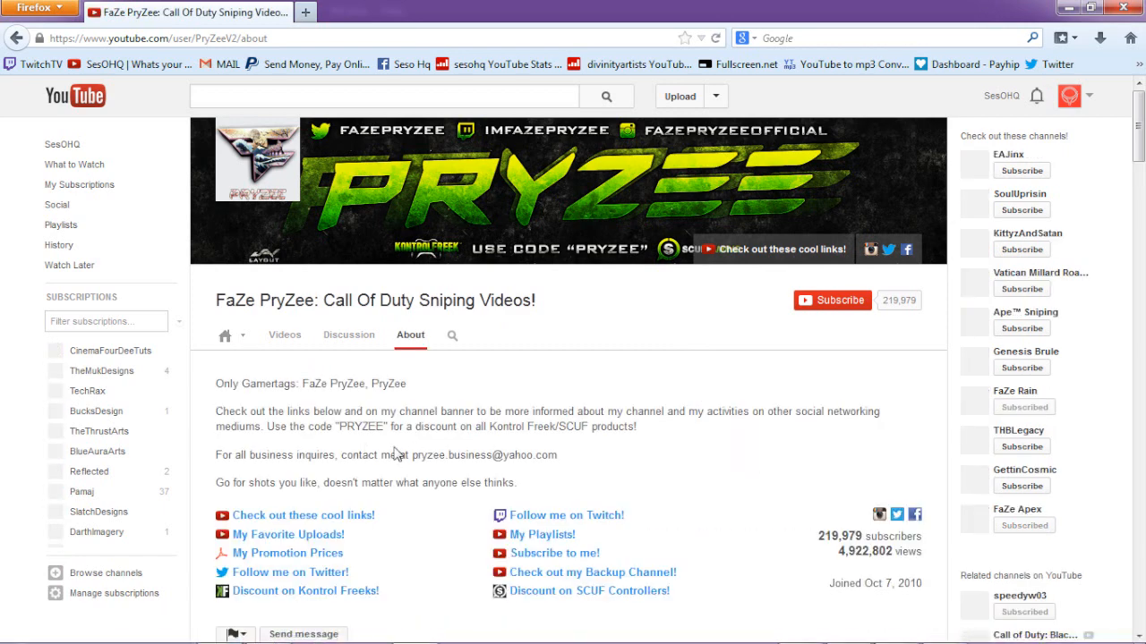
pyautogui.click(313, 535)
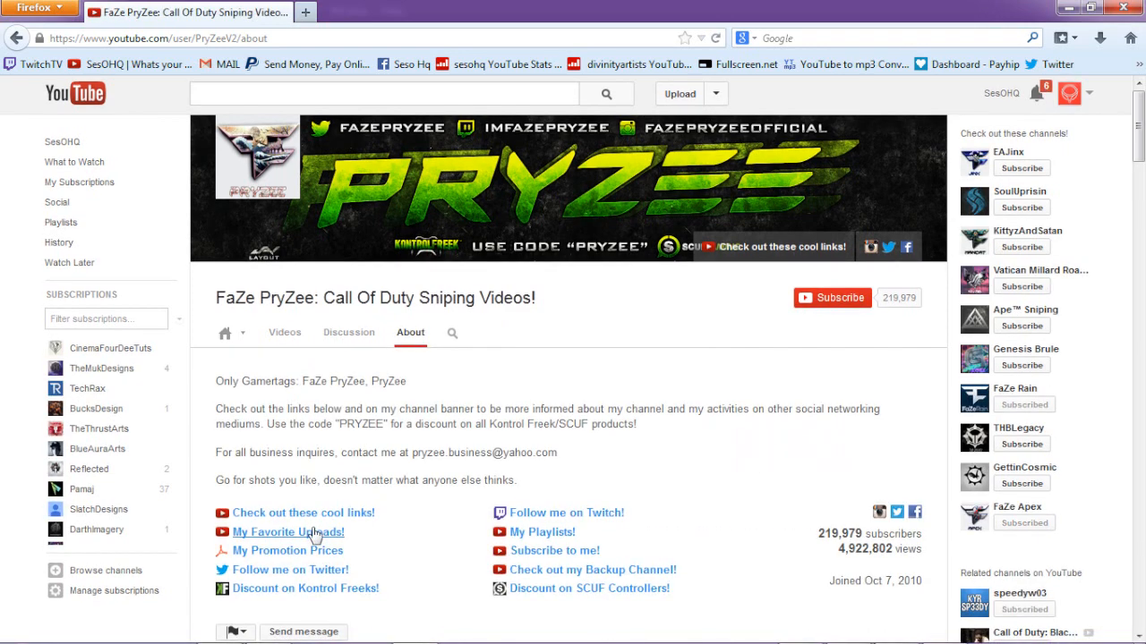
pyautogui.scroll(-2, 287, 511)
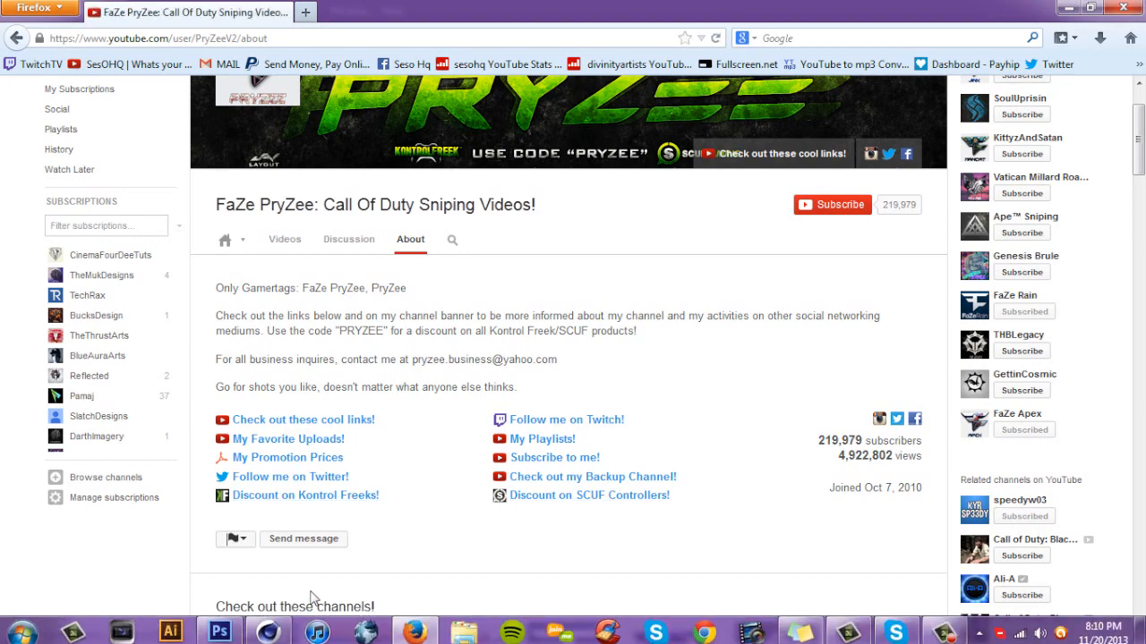
pyautogui.click(219, 627)
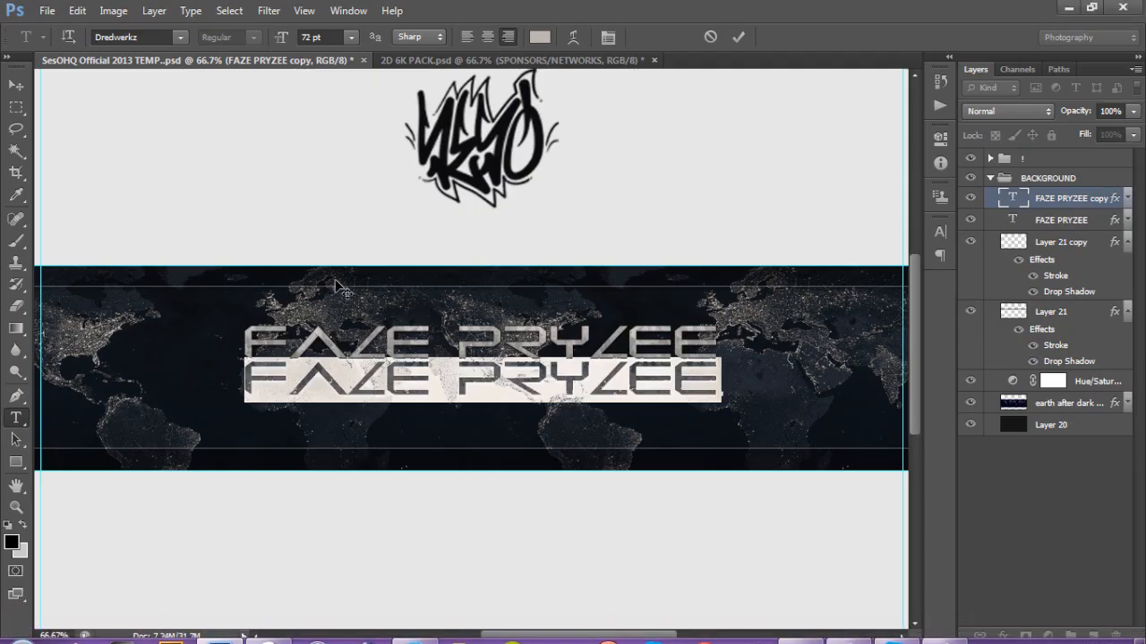
# Set the font of the lower FAZE PRYZEE copy to Chaparral Pro.
pyautogui.click(155, 33)
pyautogui.write('Chaparral Pro')
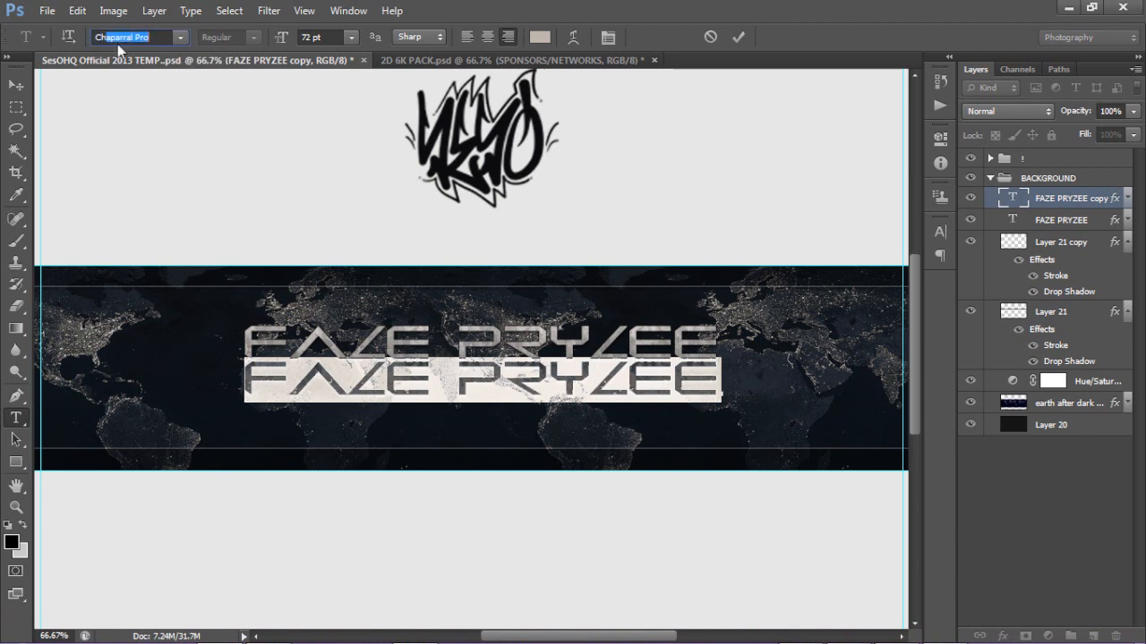
pyautogui.click(433, 380)
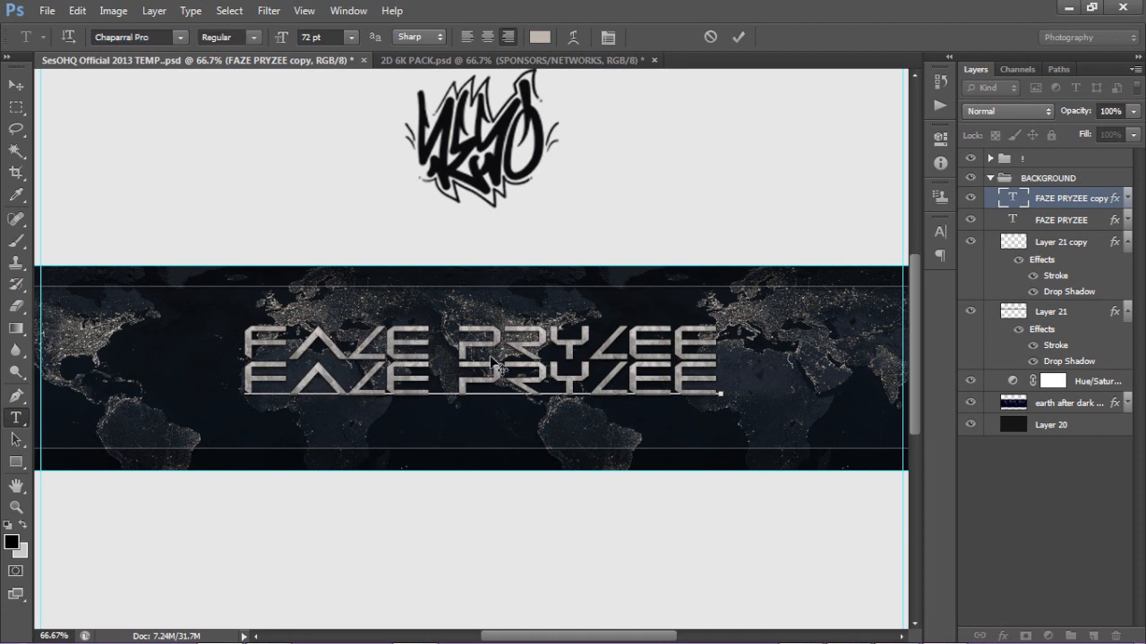
pyautogui.hotkey('ctrl', 'a')
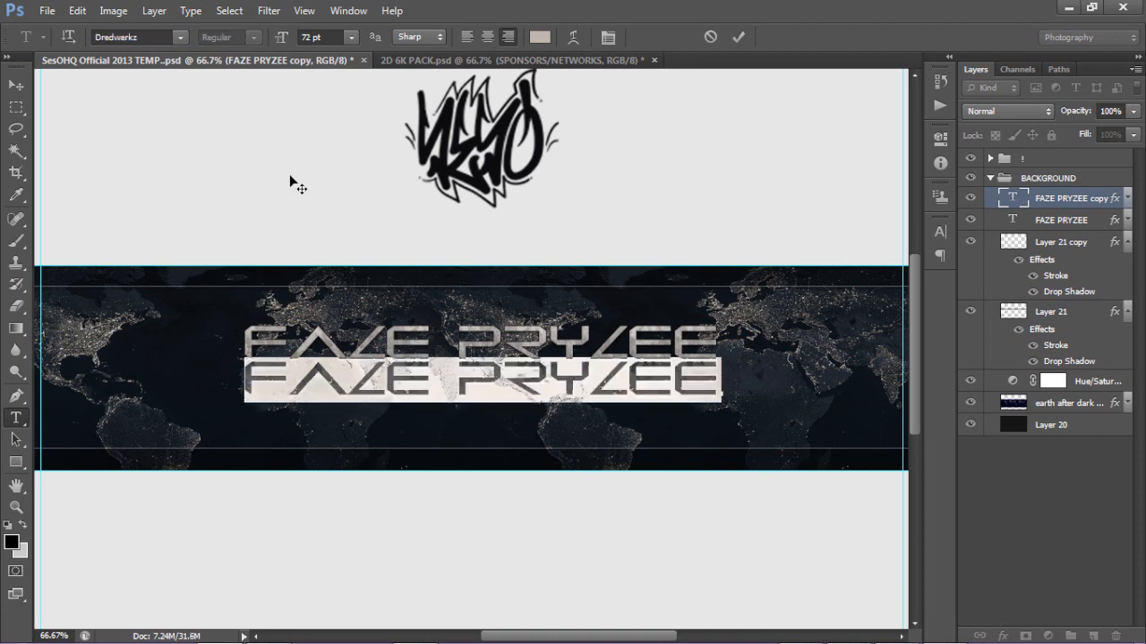
pyautogui.click(132, 37)
pyautogui.write('ch')
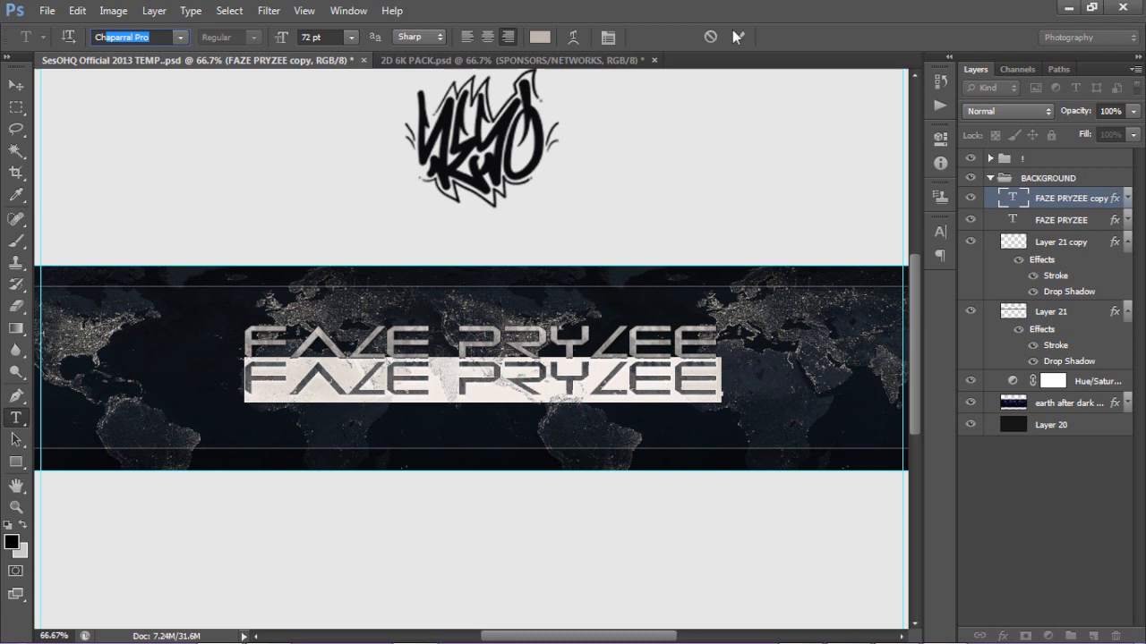
pyautogui.press('Return')
pyautogui.click(482, 391)
pyautogui.hotkey('ctrl', 'Return')
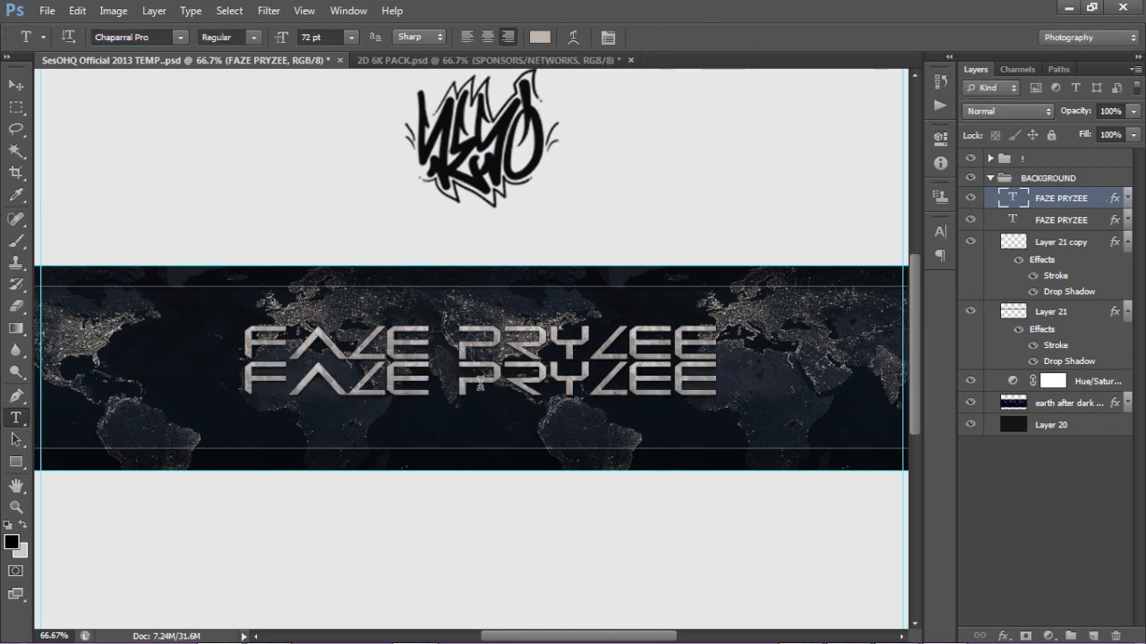
# Set the text size of the lower FAZE PRYZEE copy to 18 pt.
pyautogui.tripleClick(480, 384)
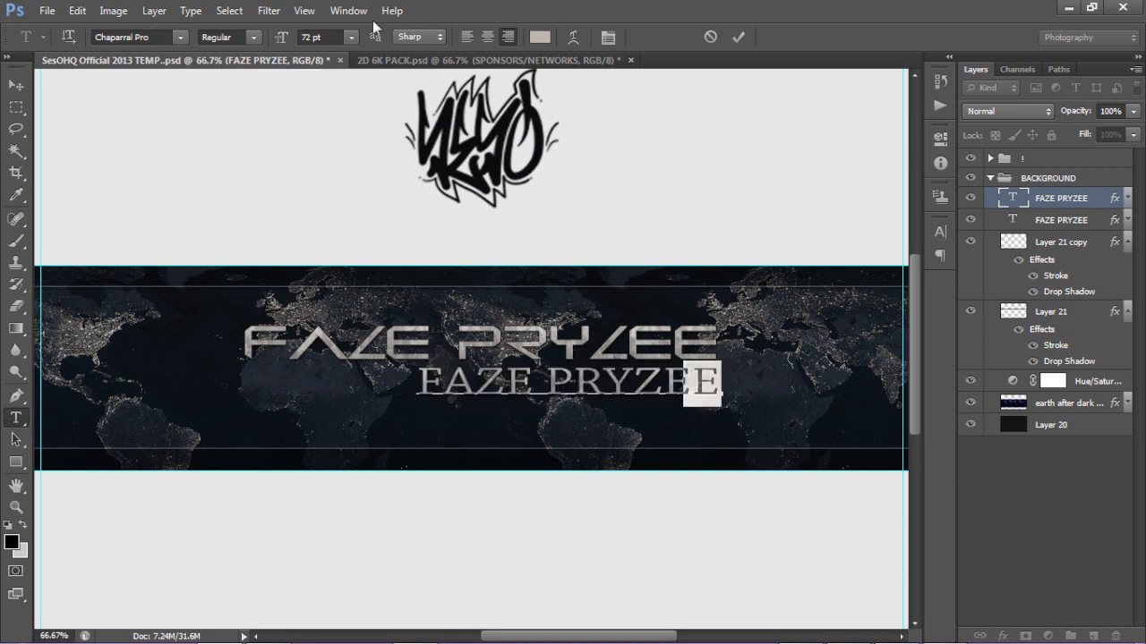
pyautogui.click(351, 37)
pyautogui.click(338, 211)
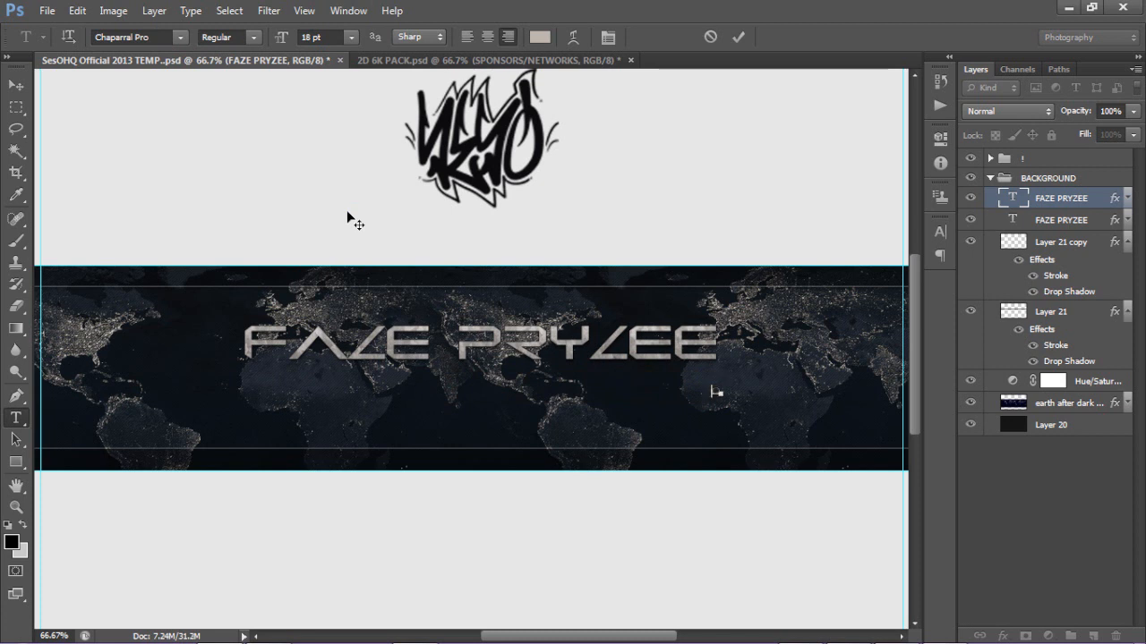
# Replace the copied line's text with OFFICIAL MEMBER OF FAZE CLAN and commit the edit.
pyautogui.write('FFICIAL ME')
pyautogui.hotkey('ctrl', 'a')
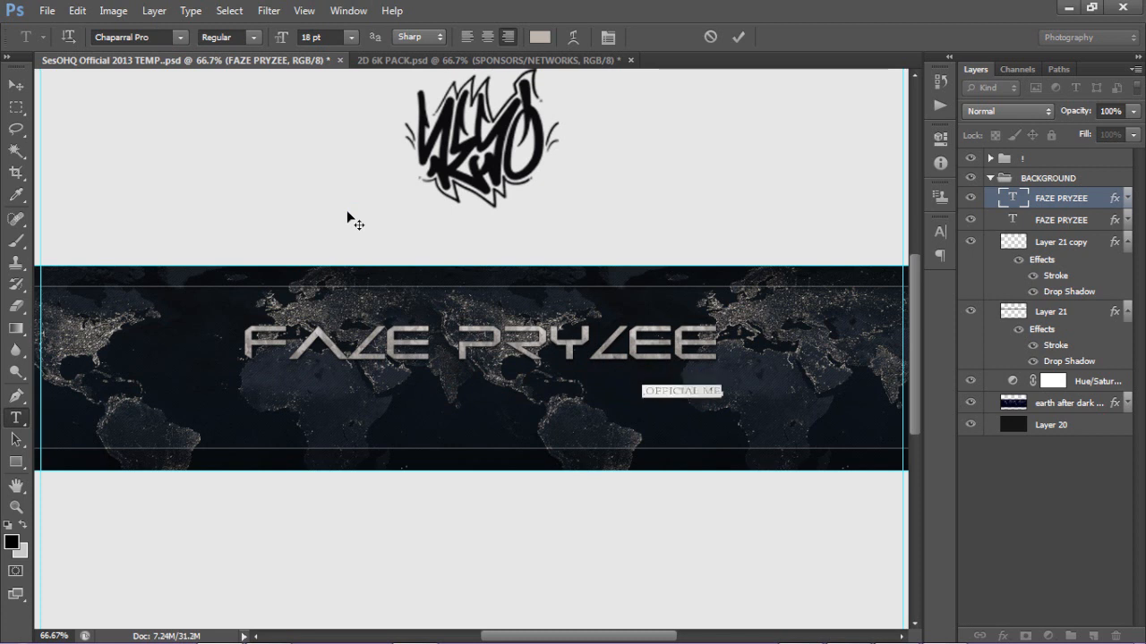
pyautogui.press('Right')
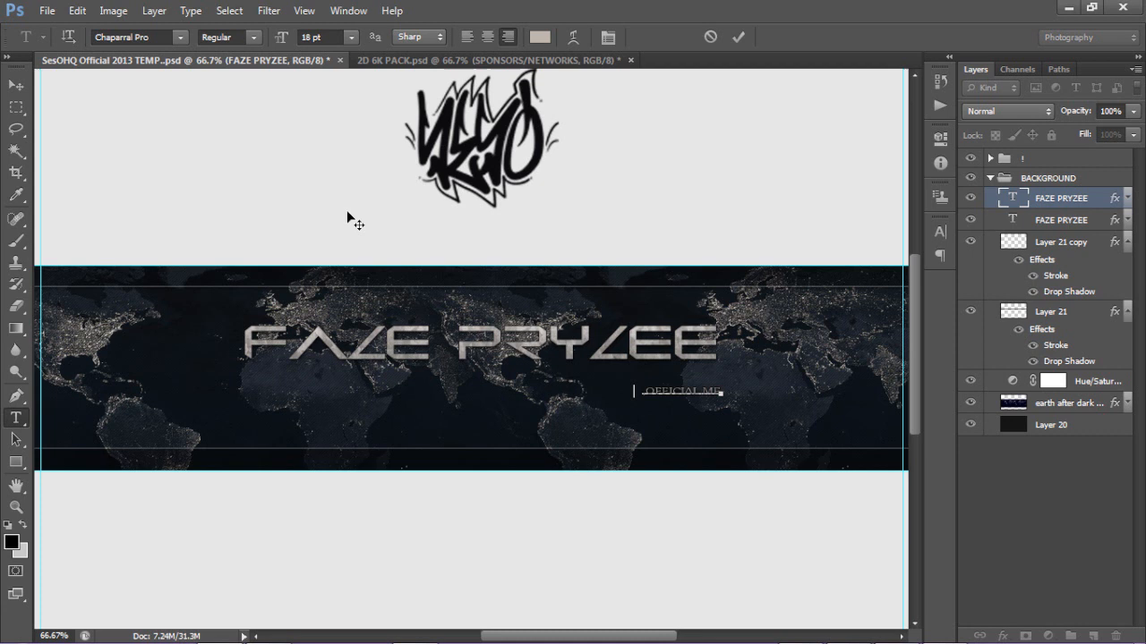
pyautogui.write('MBER OF FAZE CLAN')
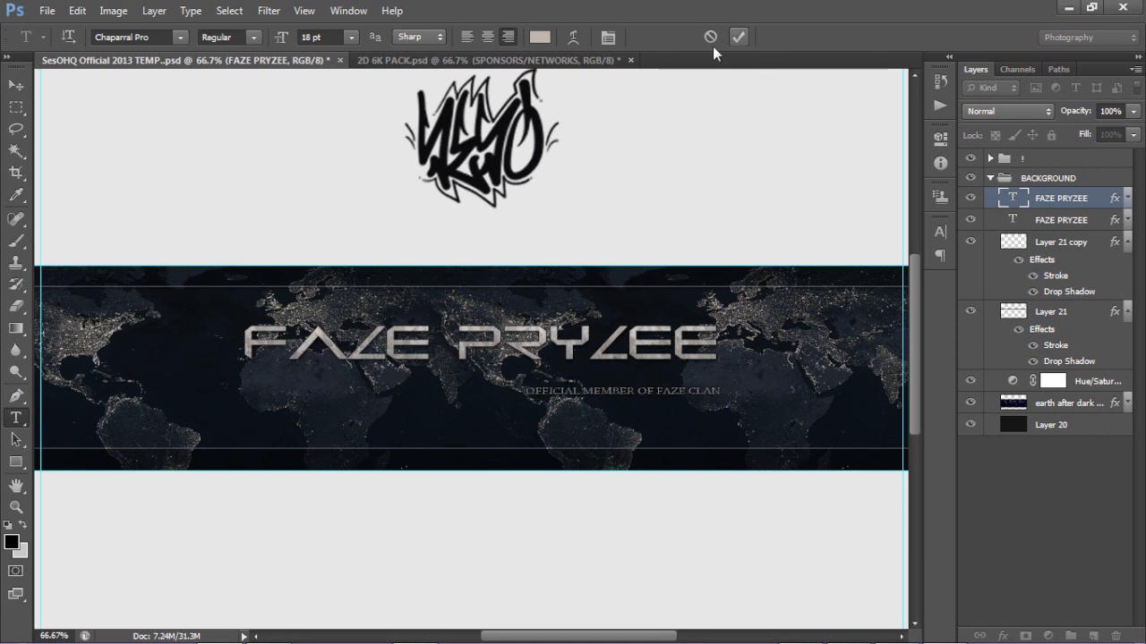
pyautogui.click(739, 37)
# Centre the OFFICIAL MEMBER OF FAZE CLAN line just beneath the title and expand its layer effects.
pyautogui.press('v')
pyautogui.moveTo(530, 392); pyautogui.dragTo(459, 381)
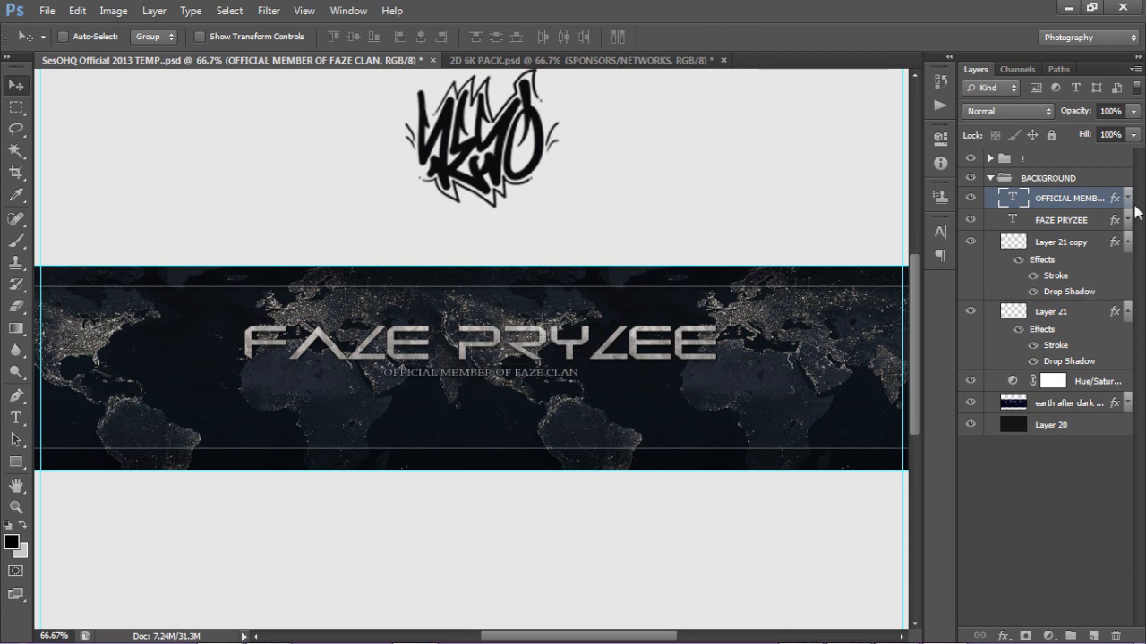
pyautogui.click(1127, 198)
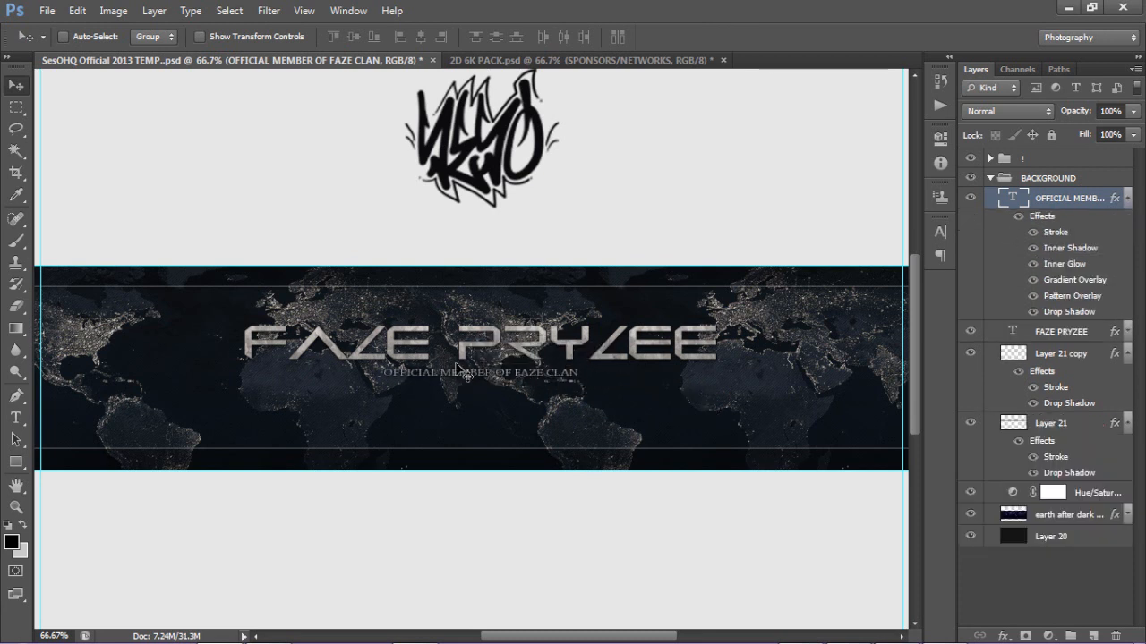
pyautogui.moveTo(460, 368); pyautogui.dragTo(459, 368)
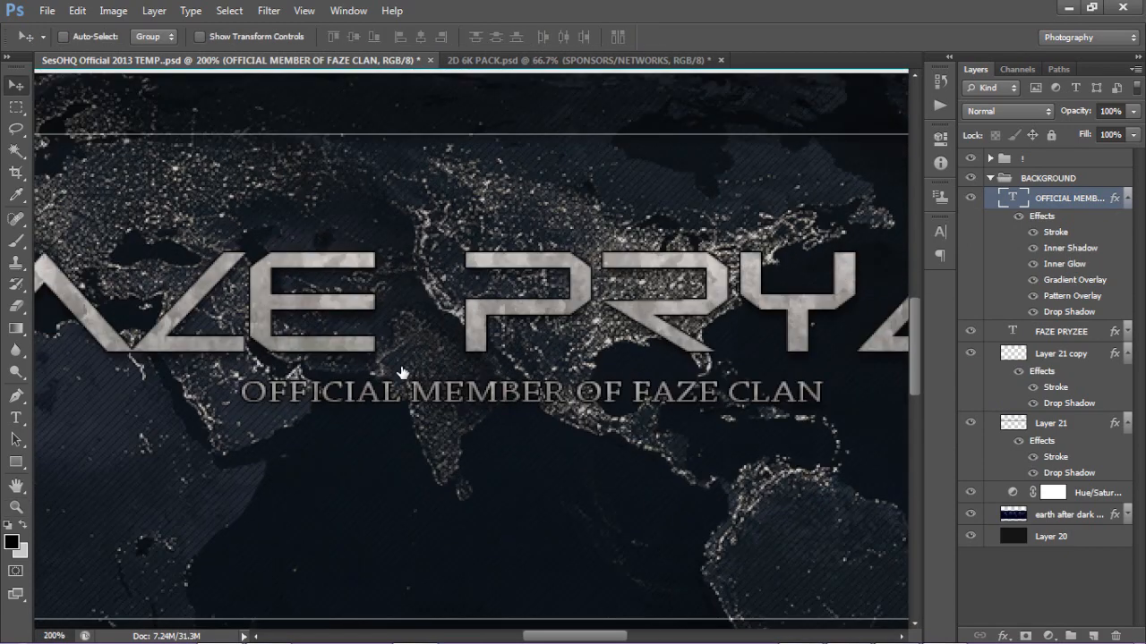
# Set the Gradient Overlay angle of the OFFICIAL MEMBER OF FAZE CLAN line to -79° and review its Drop Shadow settings.
pyautogui.doubleClick(1074, 280)
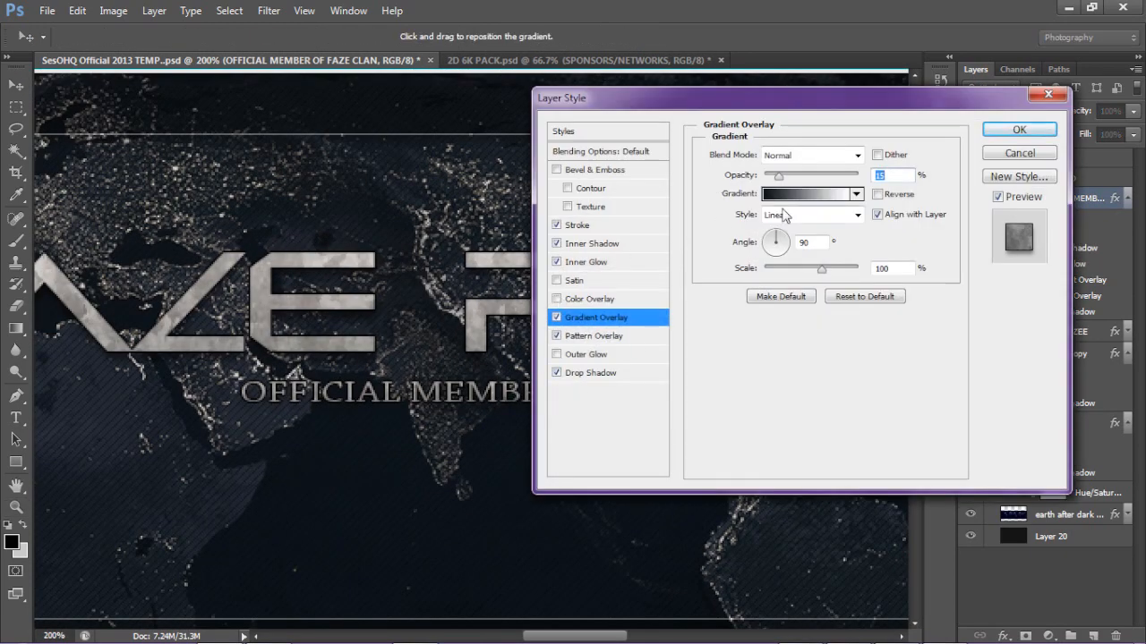
pyautogui.click(778, 255)
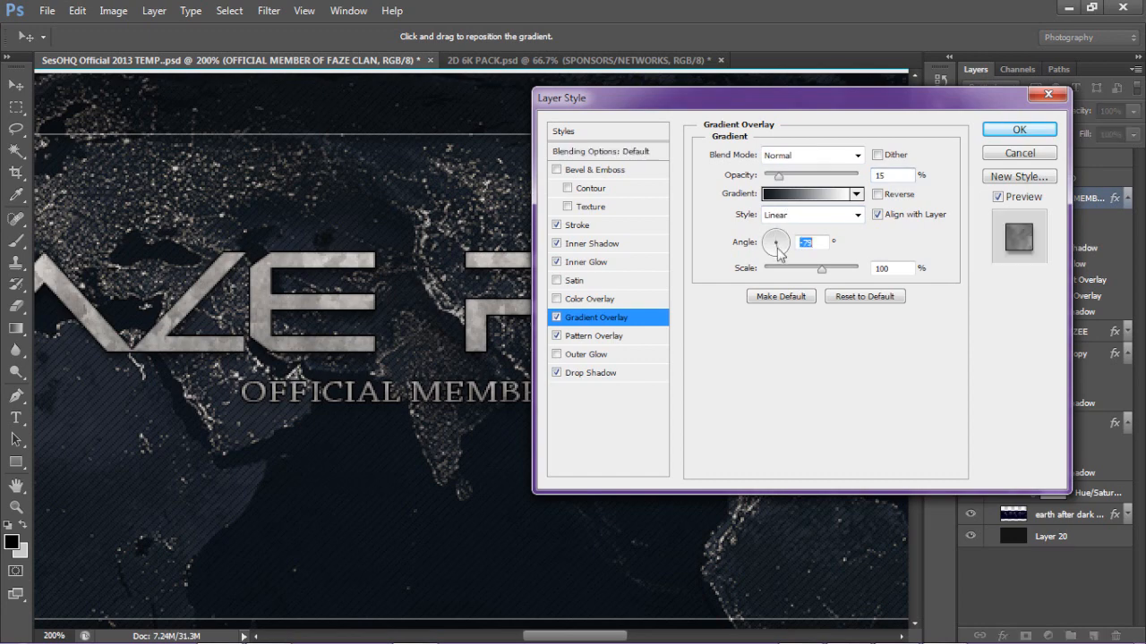
pyautogui.click(996, 133)
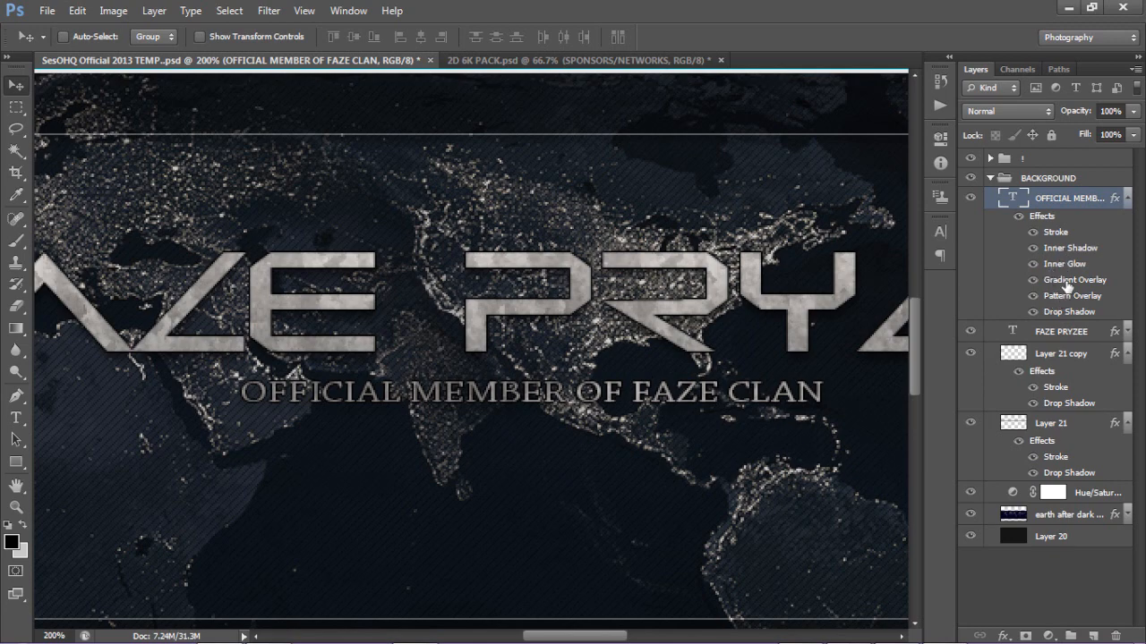
pyautogui.doubleClick(1056, 310)
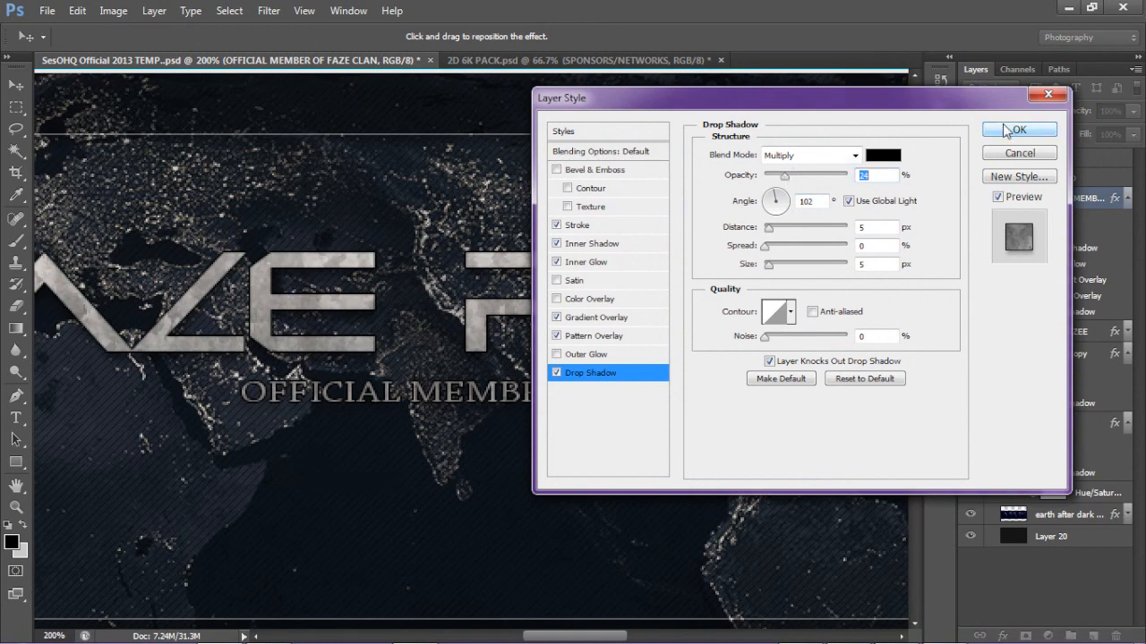
pyautogui.click(1019, 129)
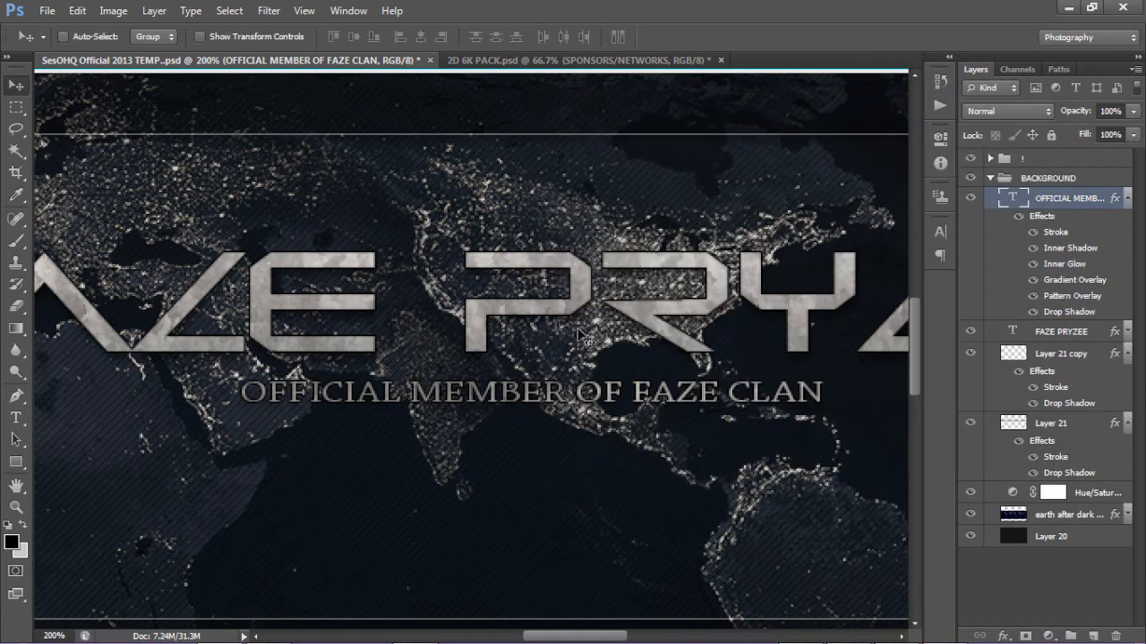
# Try stretching the whole OFFICIAL MEMBER OF FAZE CLAN line to a horizontal scale of 218%.
pyautogui.hotkey('ctrl', '-')
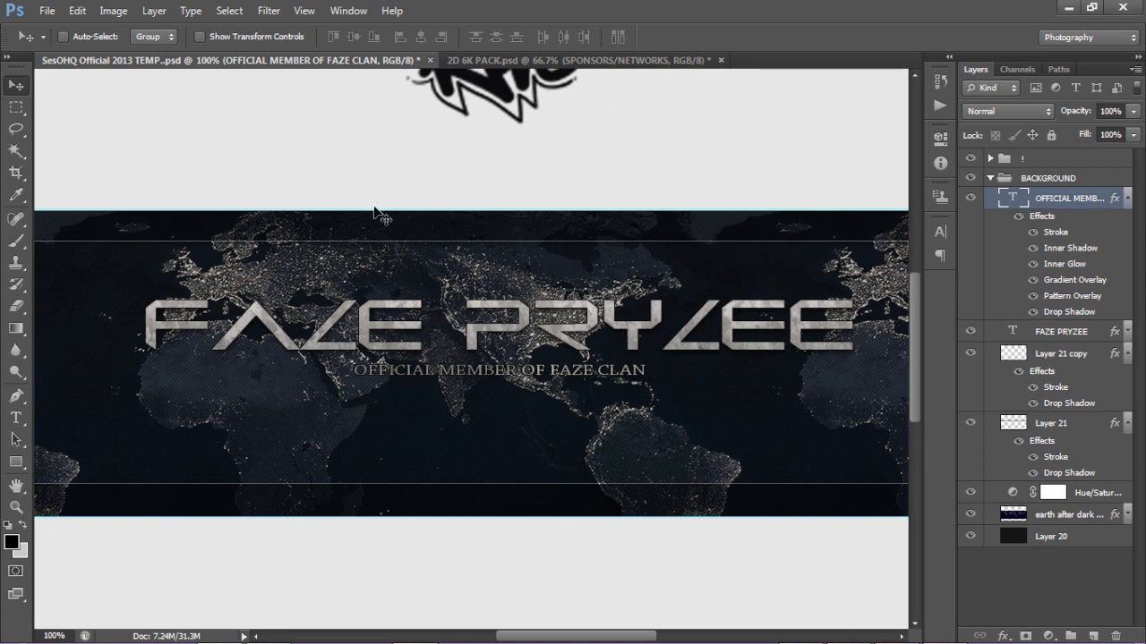
pyautogui.press('t')
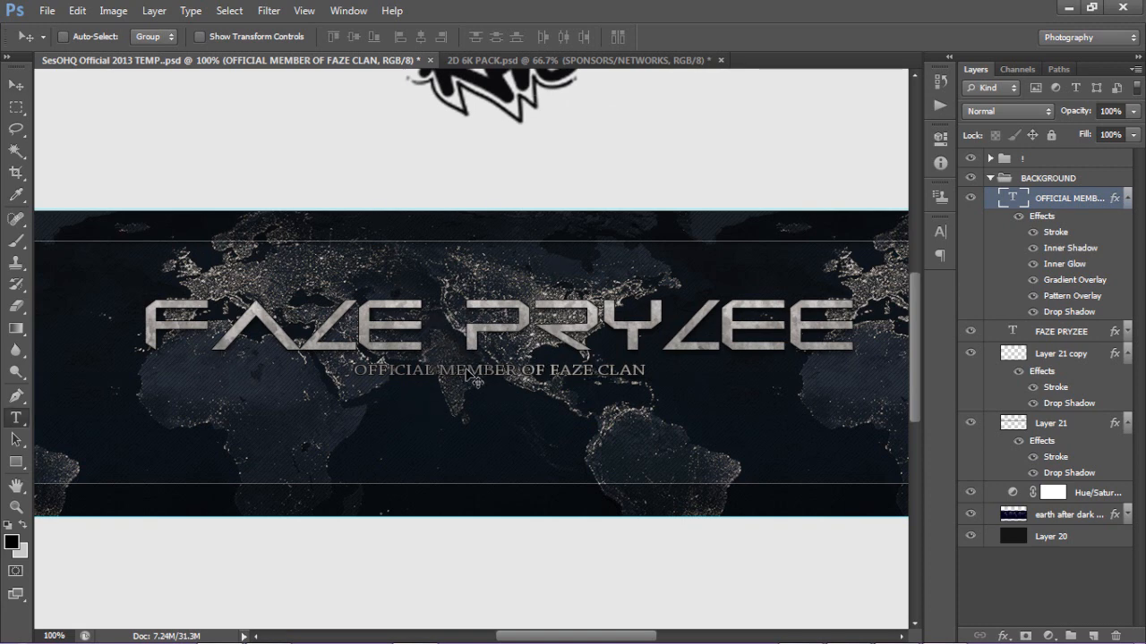
pyautogui.tripleClick(536, 373)
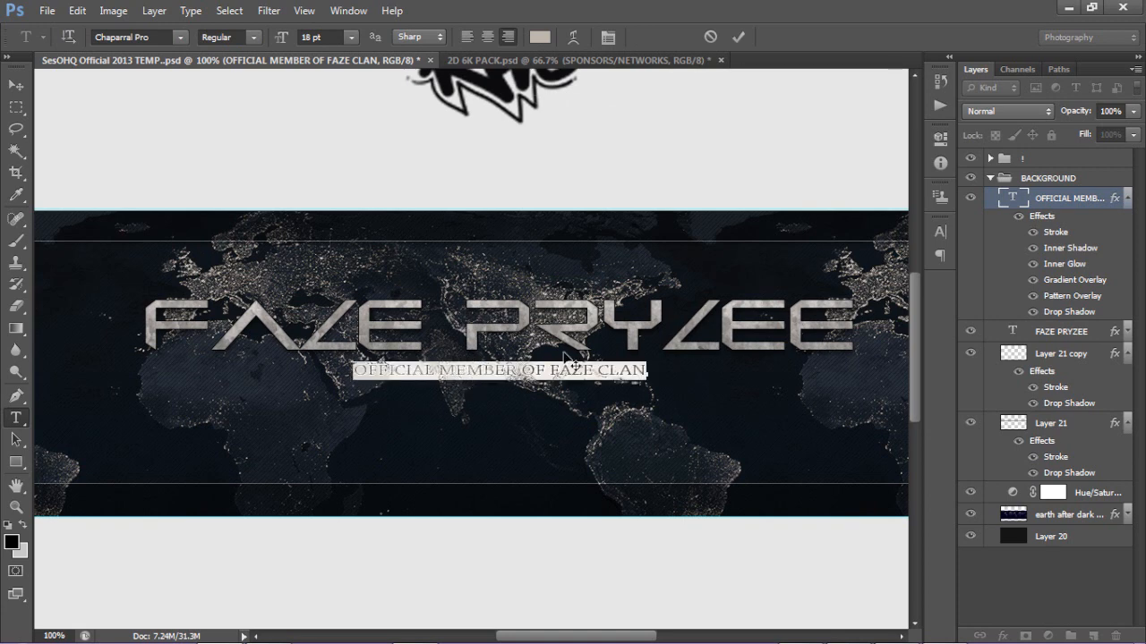
pyautogui.click(495, 372)
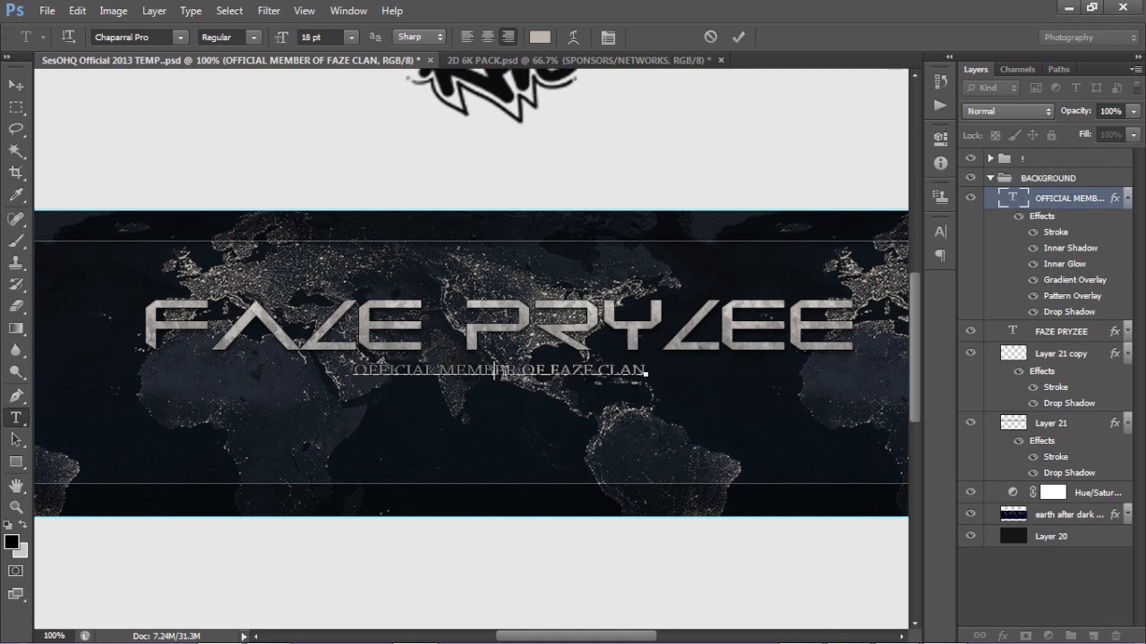
pyautogui.hotkey('ctrl', 'a')
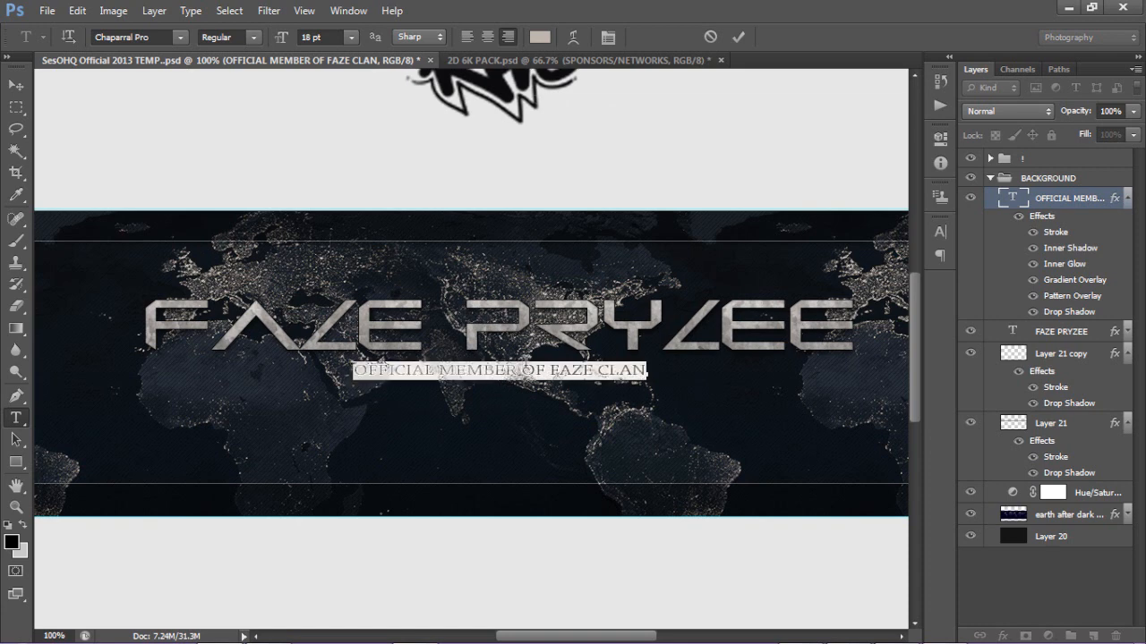
pyautogui.hotkey('ctrl', 't')
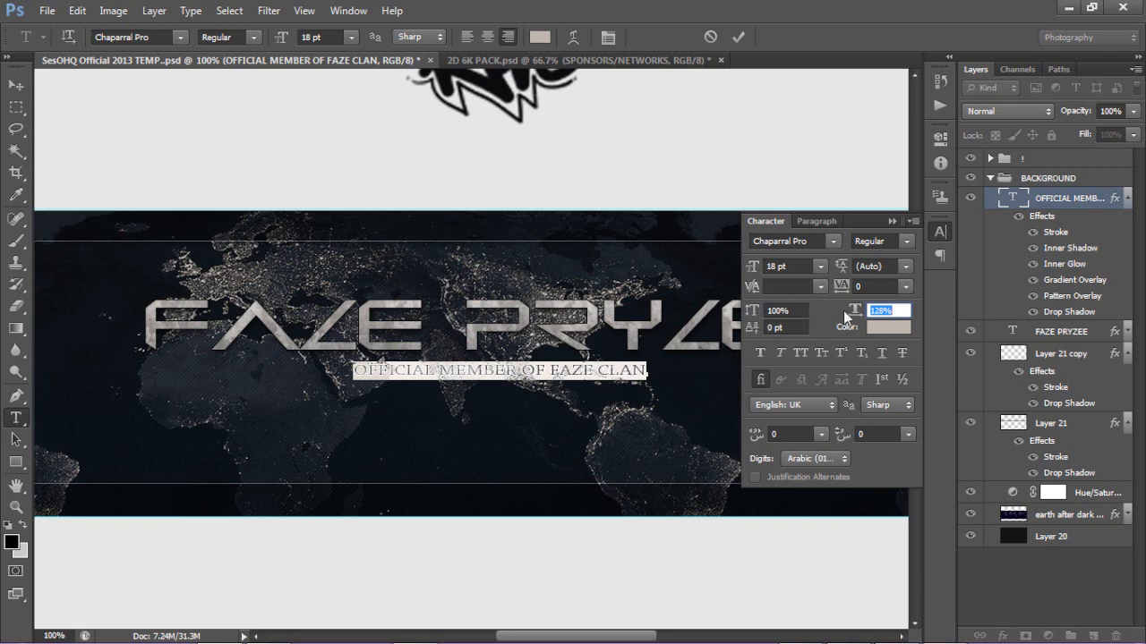
pyautogui.moveTo(858, 311); pyautogui.dragTo(935, 313)
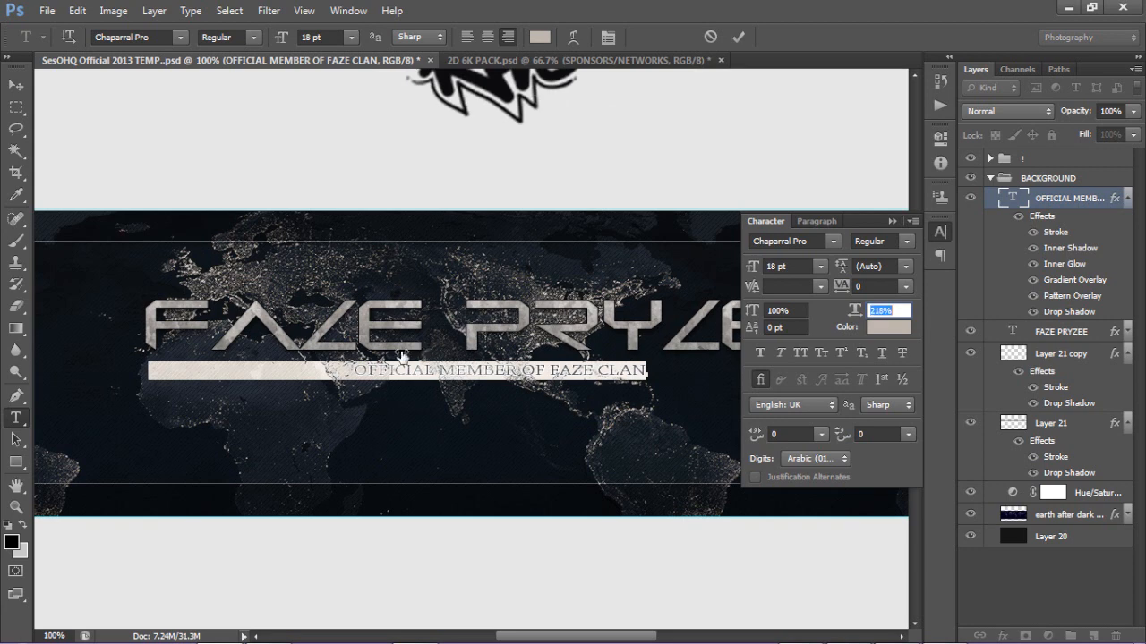
pyautogui.click(739, 37)
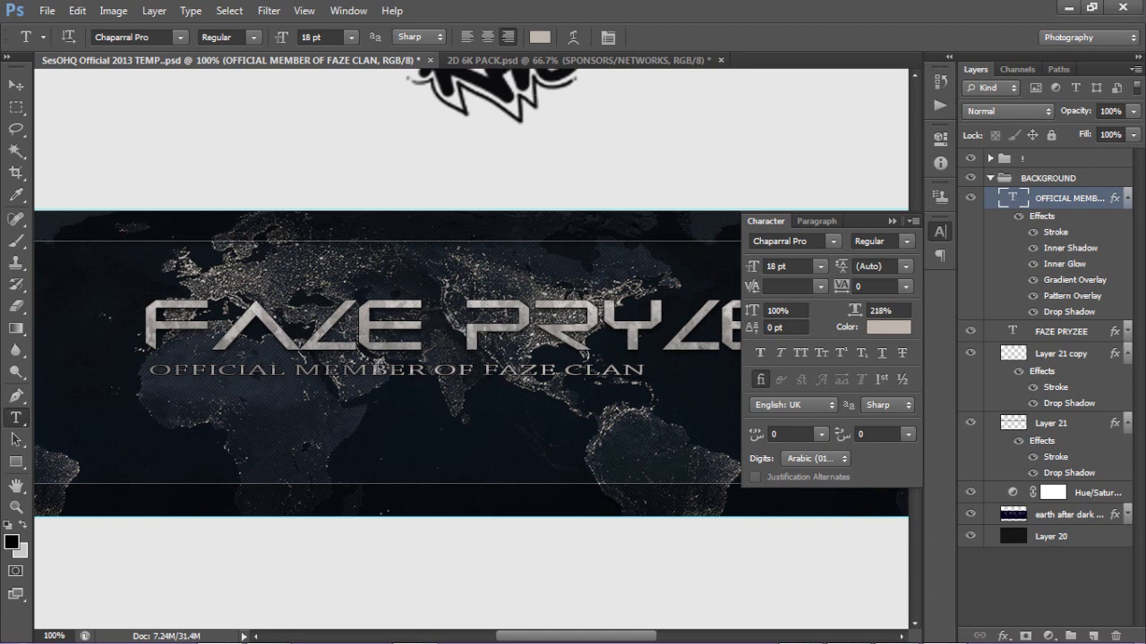
pyautogui.click(543, 367)
pyautogui.press('ctrl')
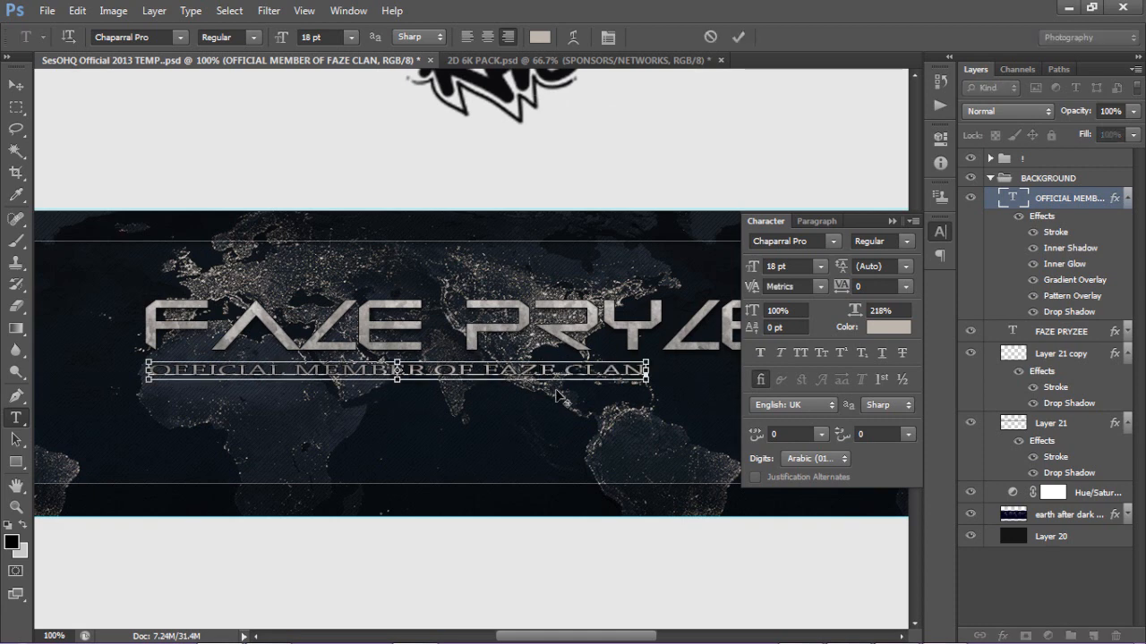
pyautogui.click(705, 39)
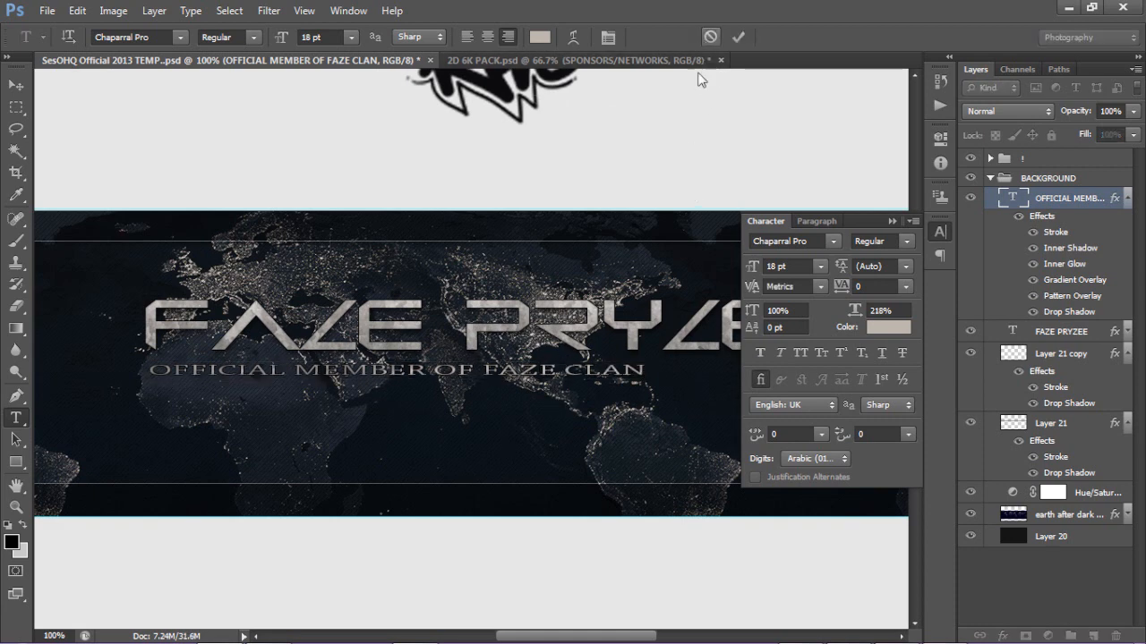
# Set the horizontal scale of the whole OFFICIAL MEMBER OF FAZE CLAN line to 113% and commit the edit.
pyautogui.click(597, 370)
pyautogui.hotkey('ctrl', 'a')
pyautogui.click(855, 311)
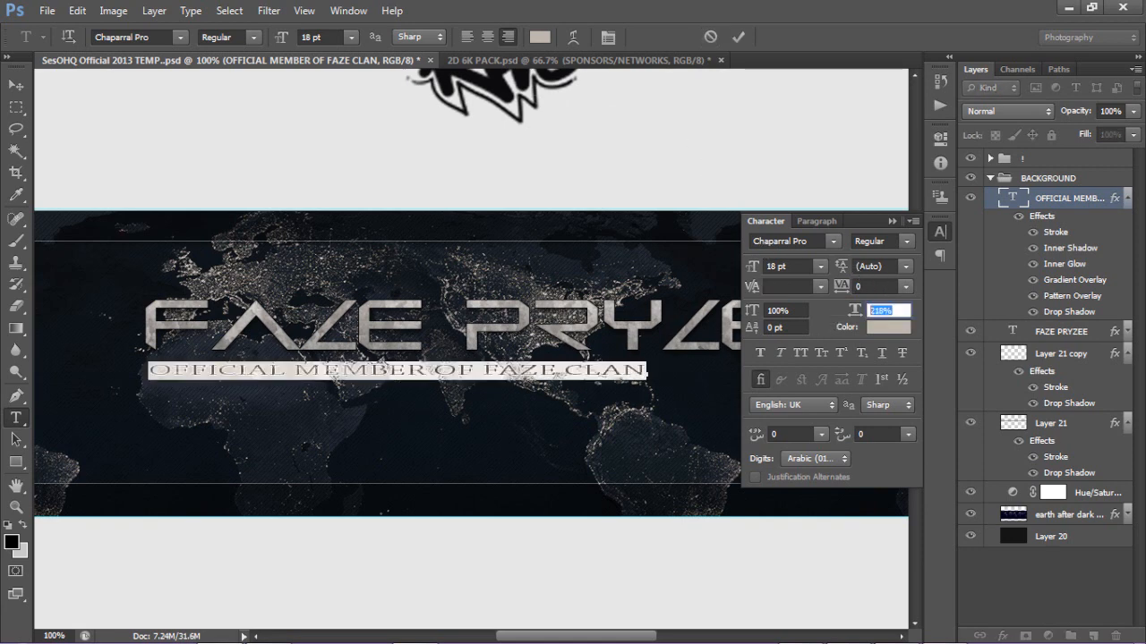
pyautogui.write('100')
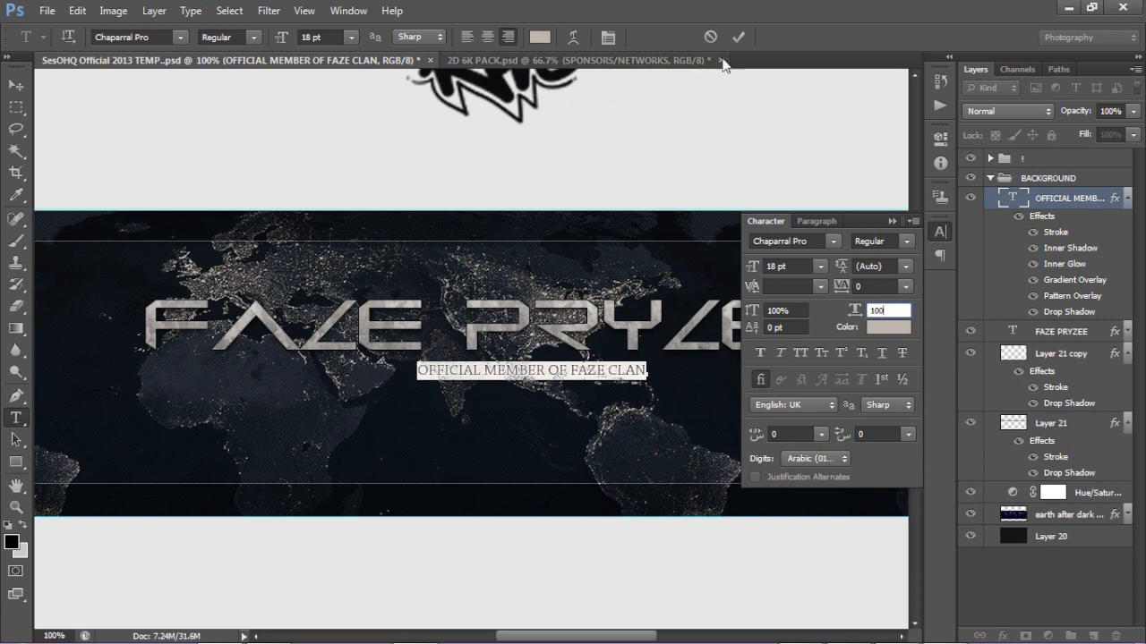
pyautogui.press('Up')
pyautogui.press('Up')
pyautogui.press('Up')
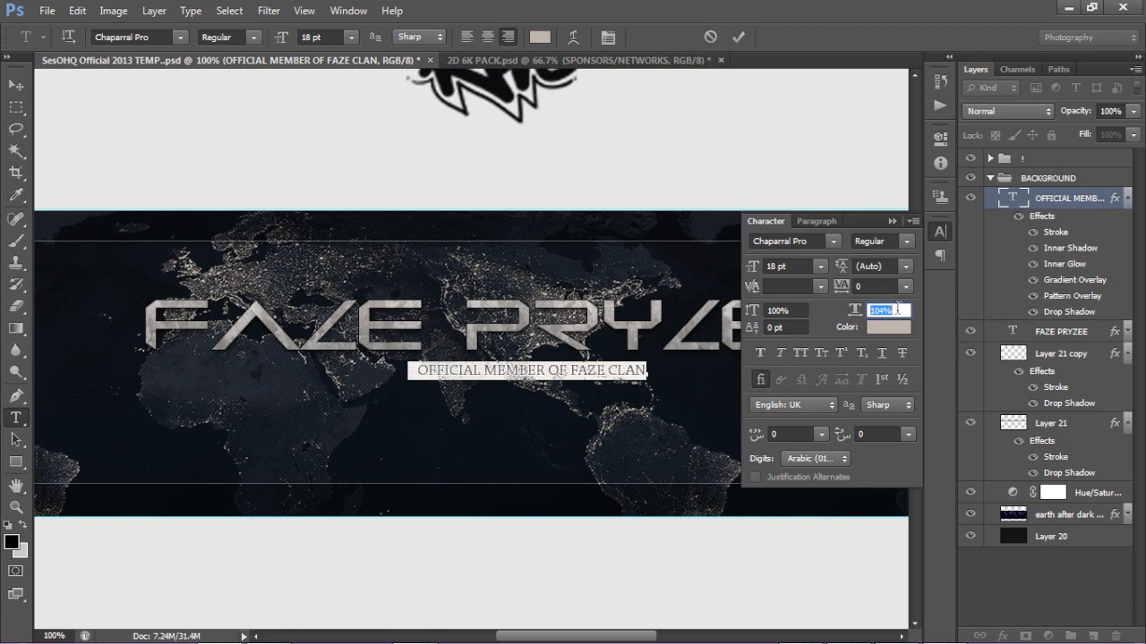
pyautogui.press('Up')
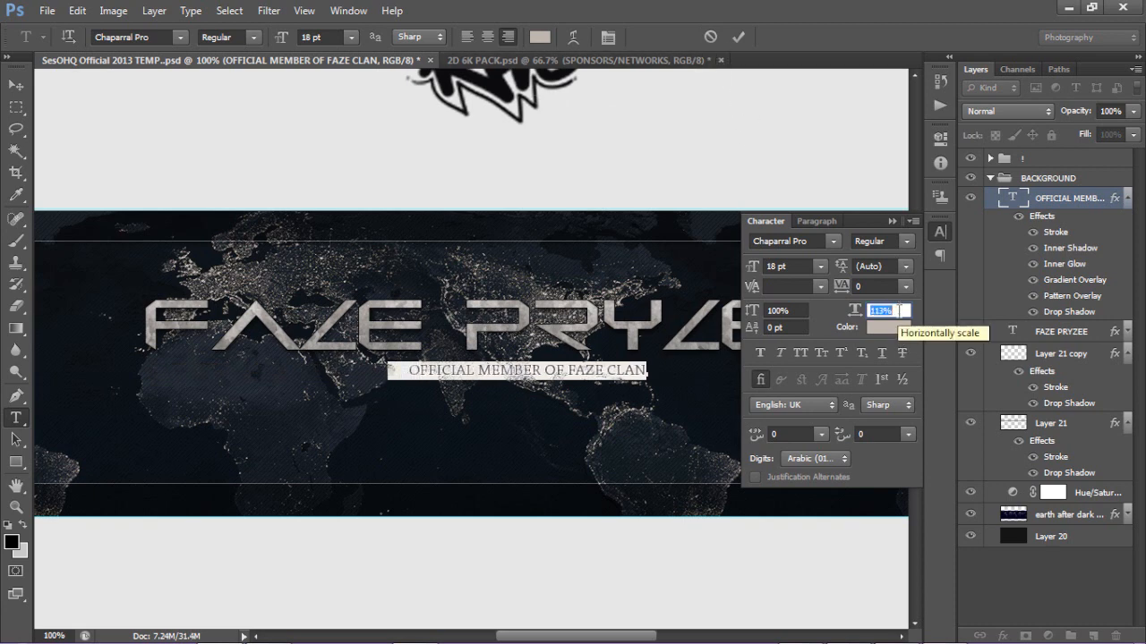
pyautogui.click(739, 37)
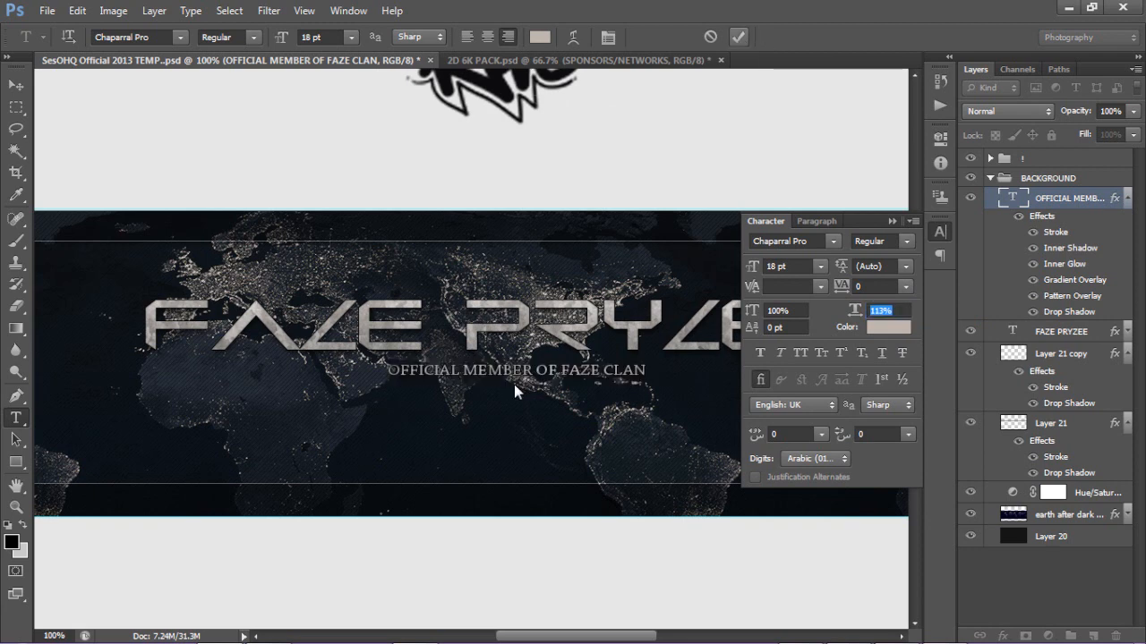
# Recentre the OFFICIAL MEMBER OF FAZE CLAN line beneath the title and collapse the character settings.
pyautogui.press('v')
pyautogui.moveTo(514, 376); pyautogui.dragTo(499, 376)
pyautogui.click(892, 221)
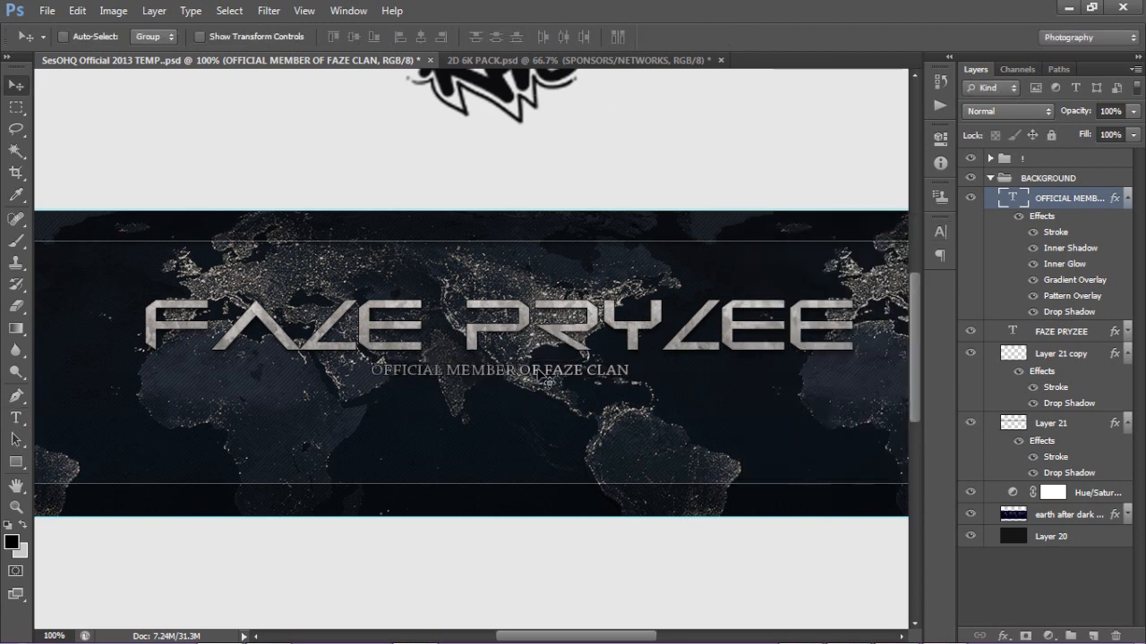
# Duplicate the OFFICIAL MEMBER OF FAZE CLAN line just beneath the original and replace the copy's text with SPONSORED BY.
pyautogui.moveTo(537, 379); pyautogui.dragTo(538, 401)
pyautogui.press('t')
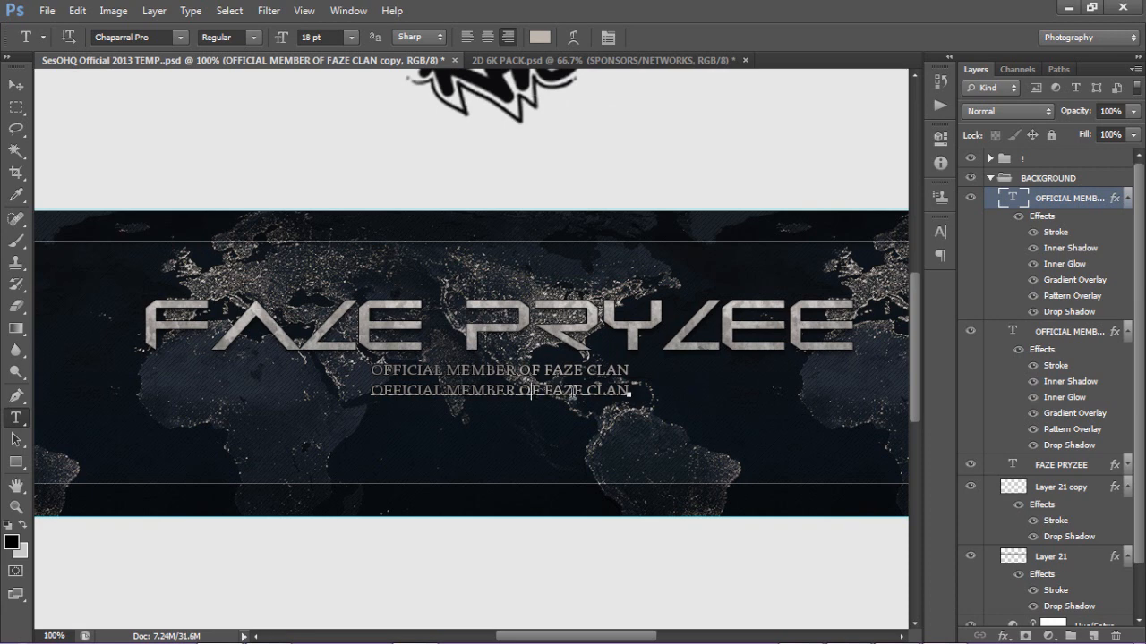
pyautogui.click(595, 394)
pyautogui.hotkey('ctrl', 'a')
pyautogui.click(595, 394)
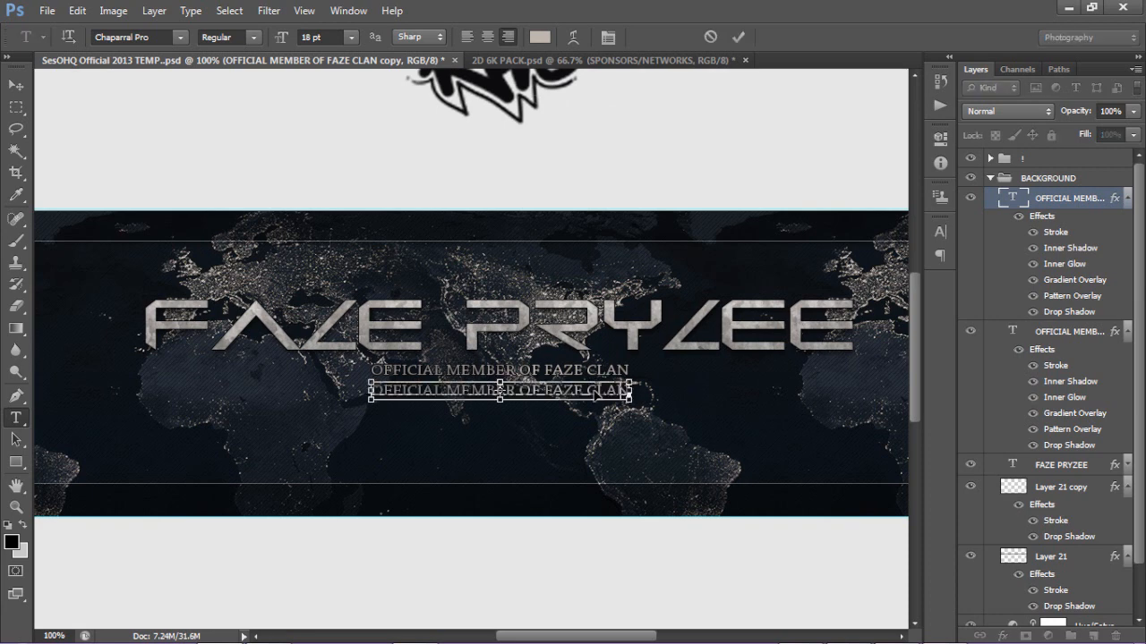
pyautogui.hotkey('ctrl', 'a')
pyautogui.write('SPONSOR')
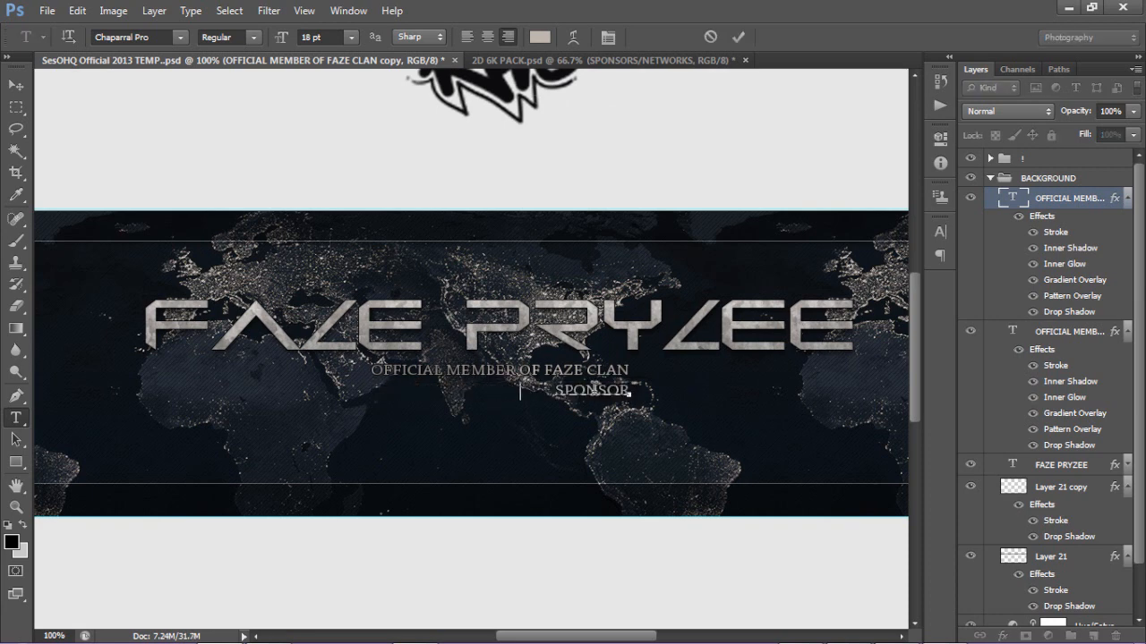
pyautogui.write('ED BY')
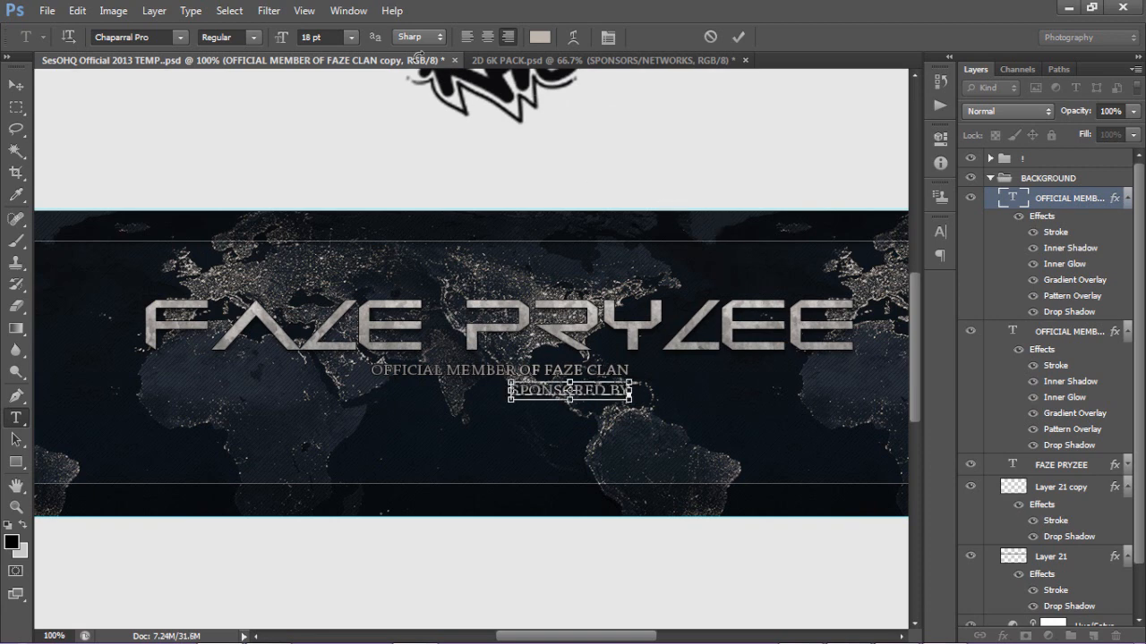
# Set the SPONSORED BY text to 11 pt and move it down and to the right, clear of the line above.
pyautogui.hotkey('ctrl', 'a')
pyautogui.click(351, 36)
pyautogui.click(348, 156)
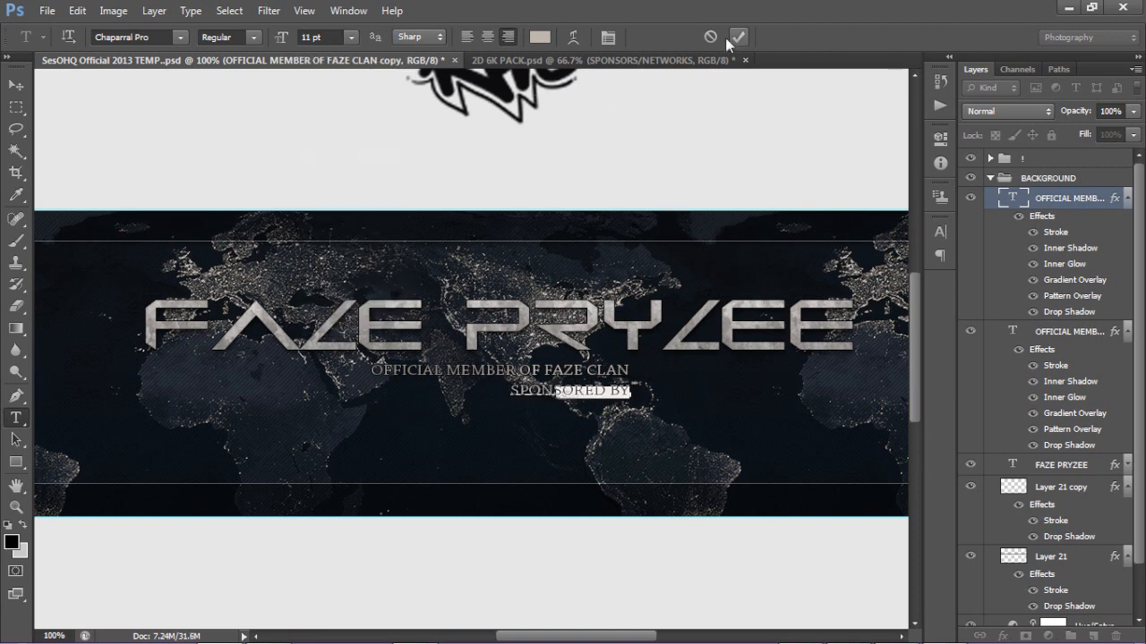
pyautogui.click(738, 36)
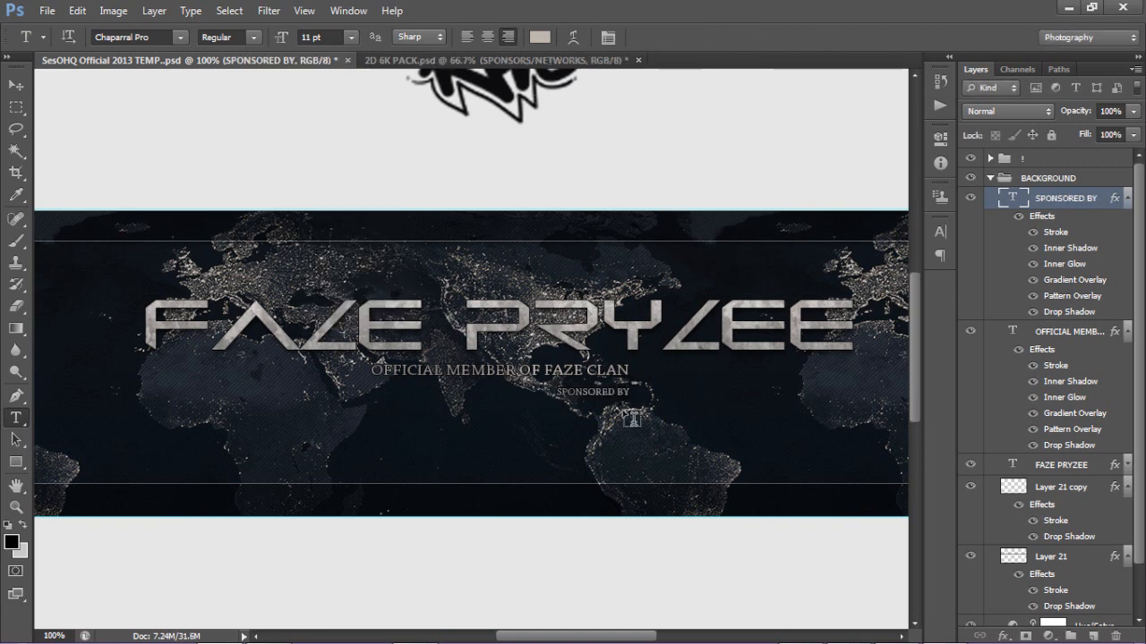
pyautogui.press('v')
pyautogui.moveTo(611, 404); pyautogui.dragTo(673, 415)
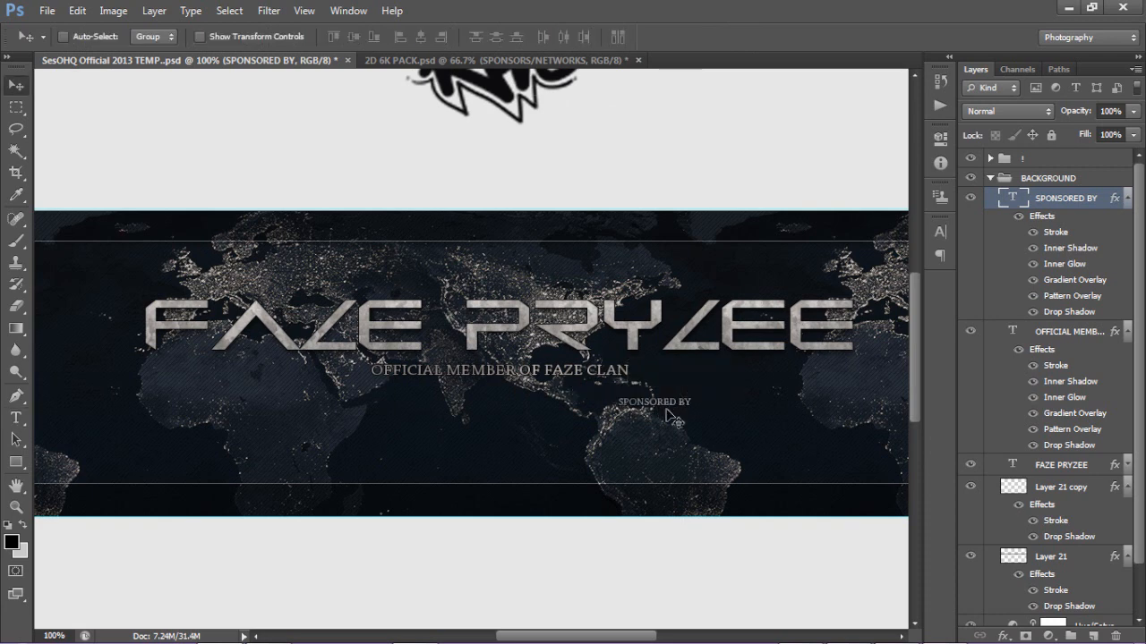
# On a new layer, draw a closed Pen path to the right of SPONSORED BY: a long box with cut upper-left and lower-right corners.
pyautogui.moveTo(623, 636); pyautogui.dragTo(648, 637)
pyautogui.press('z')
pyautogui.click(647, 410)
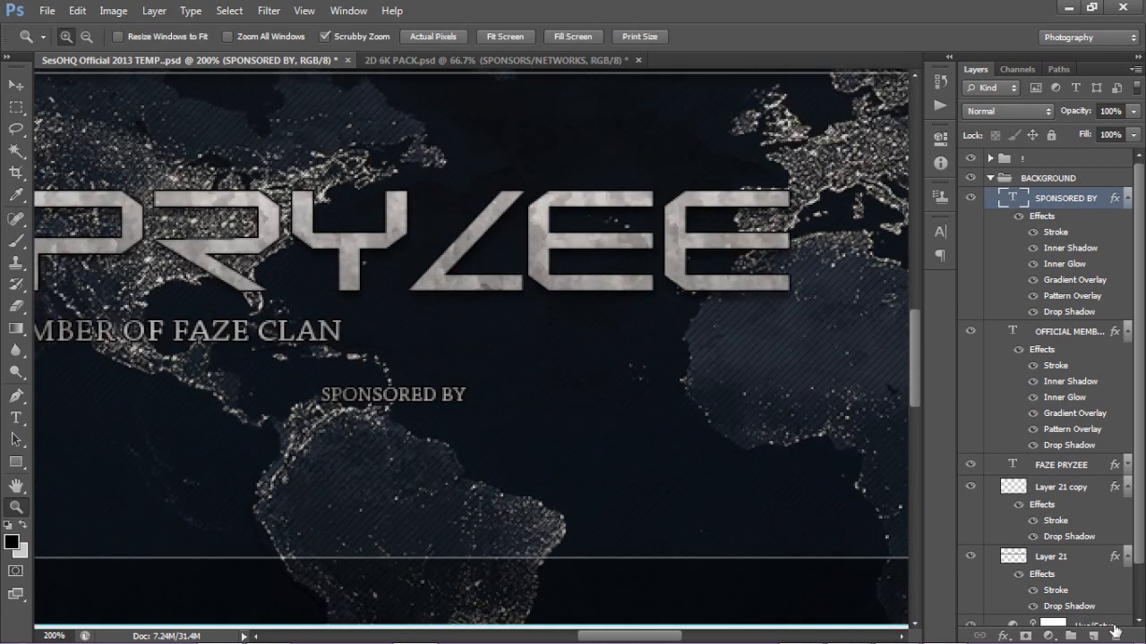
pyautogui.click(1093, 636)
pyautogui.press('p')
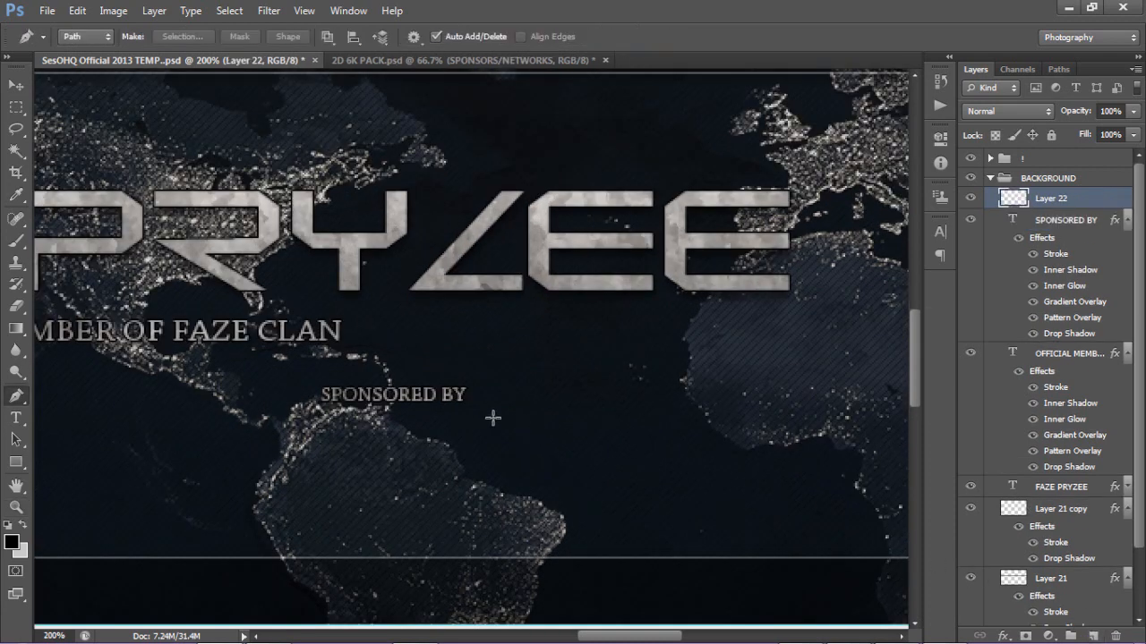
pyautogui.click(513, 406)
pyautogui.click(513, 380)
pyautogui.click(534, 380)
pyautogui.hotkey('ctrl', 'z')
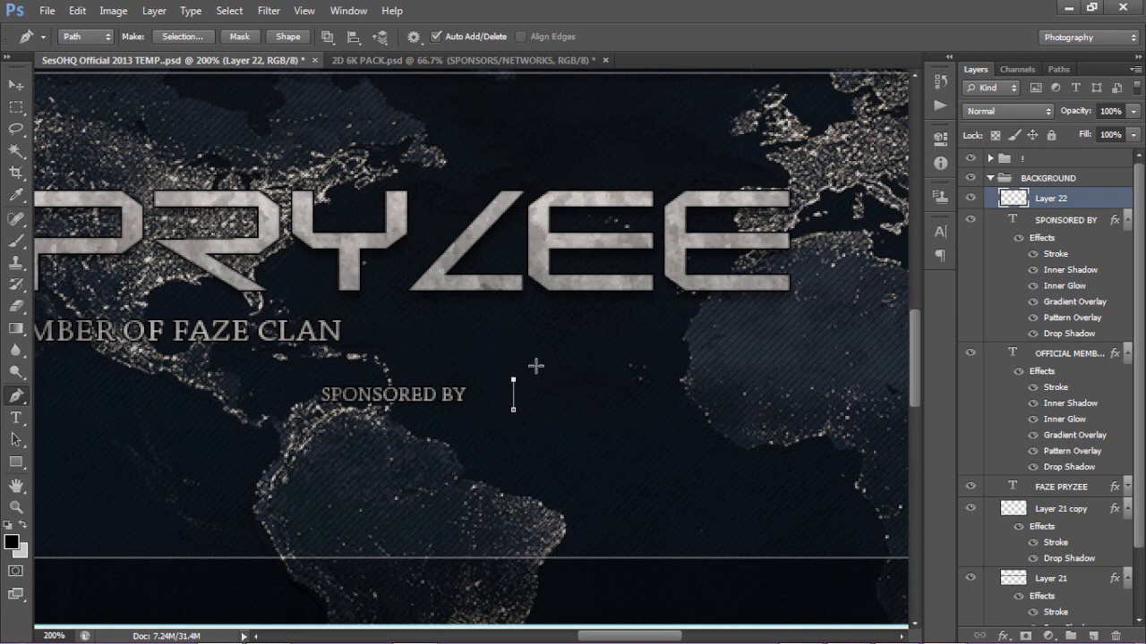
pyautogui.keyDown('shift'); pyautogui.click(788, 364); pyautogui.keyUp('shift')
pyautogui.click(788, 398)
pyautogui.click(776, 410)
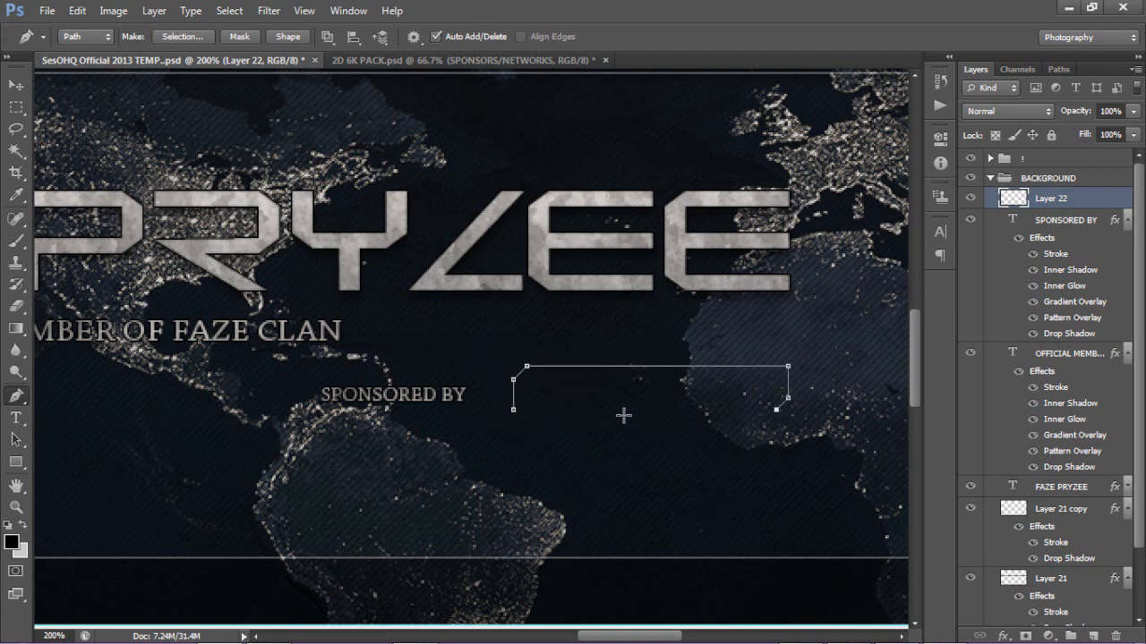
pyautogui.click(513, 409)
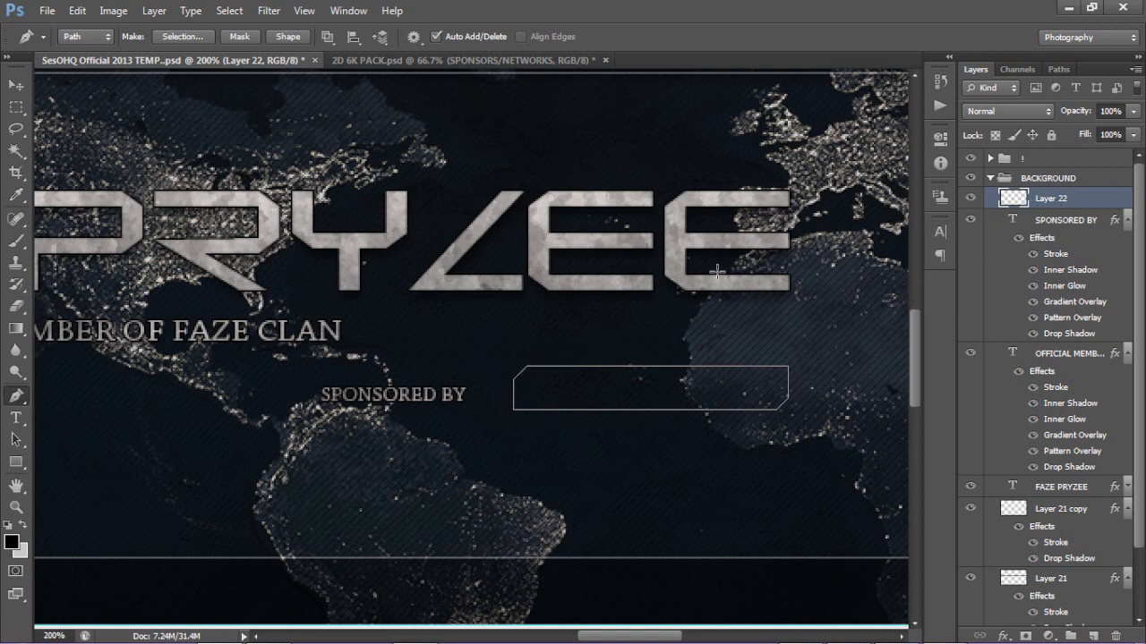
# Convert the box path to a selection, fill it with black on Layer 22 and deselect.
pyautogui.rightClick(787, 352)
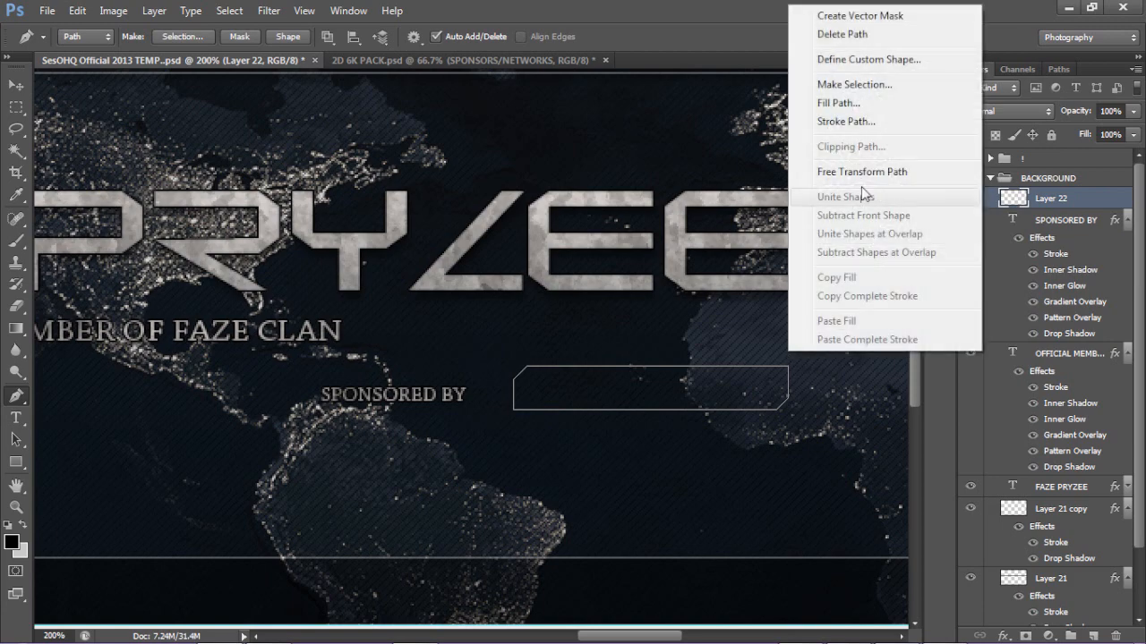
pyautogui.click(854, 90)
pyautogui.click(659, 179)
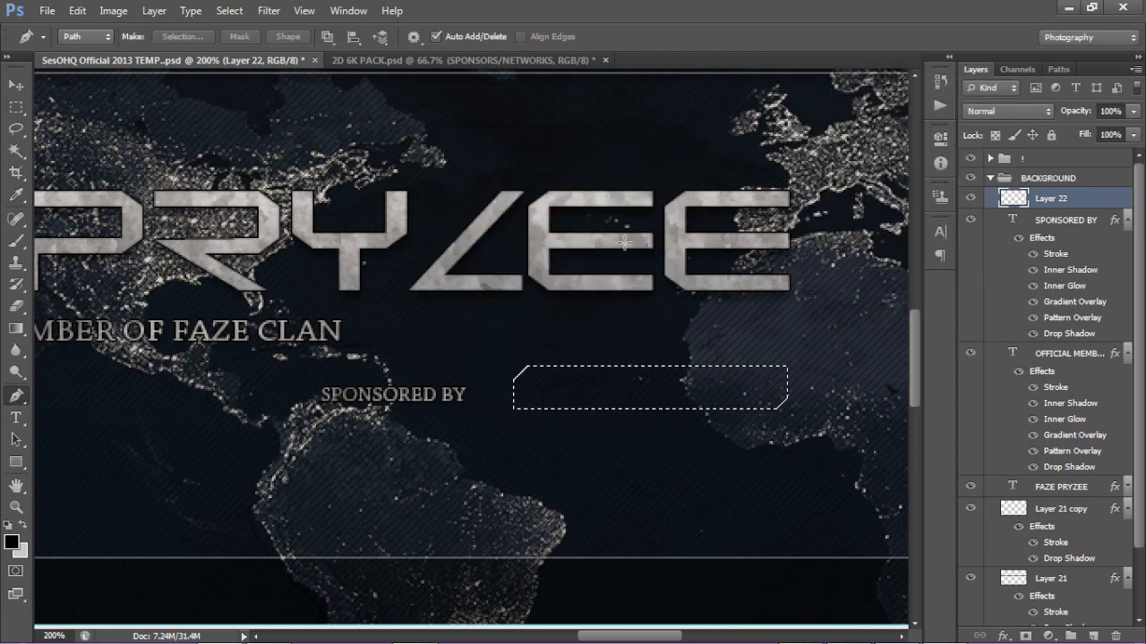
pyautogui.hotkey('ctrl', 'BackSpace')
pyautogui.hotkey('alt', 'BackSpace')
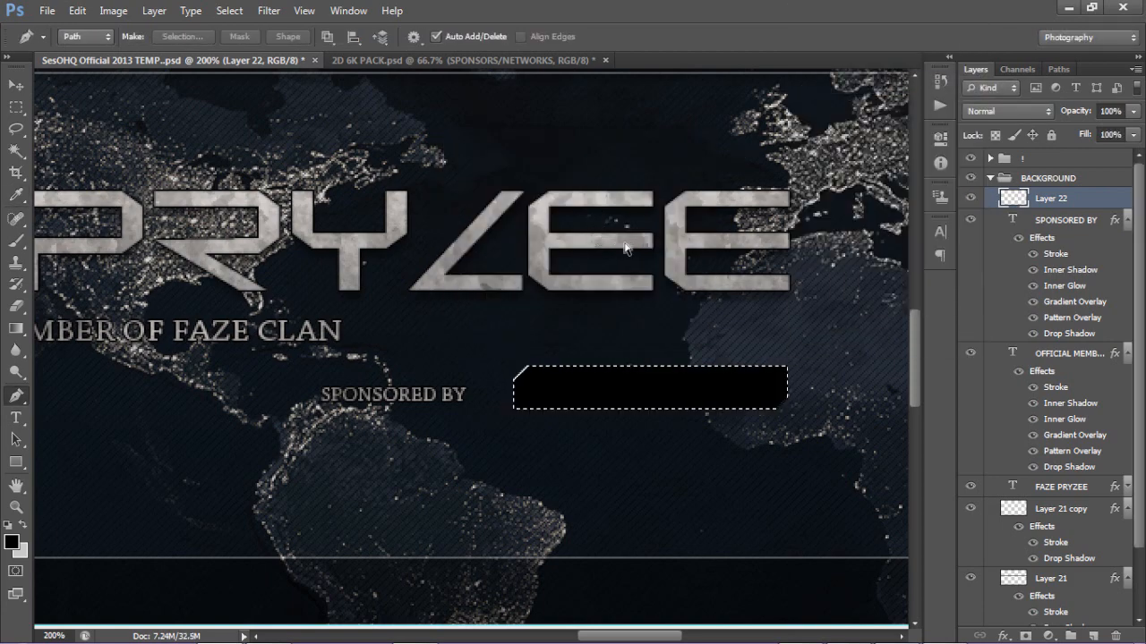
pyautogui.hotkey('ctrl', 'd')
pyautogui.press('v')
# Duplicate the earth after dark copy layer and clip the duplicate to Layer 22, placed between the two map layers.
pyautogui.scroll(-2, 1014, 474)
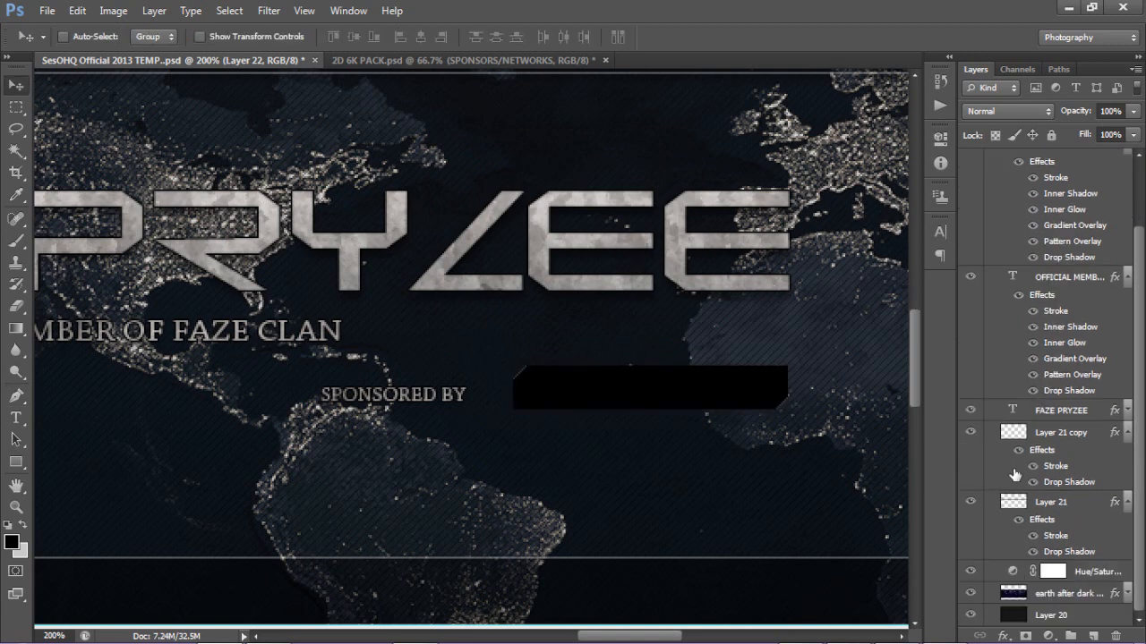
pyautogui.click(1059, 600)
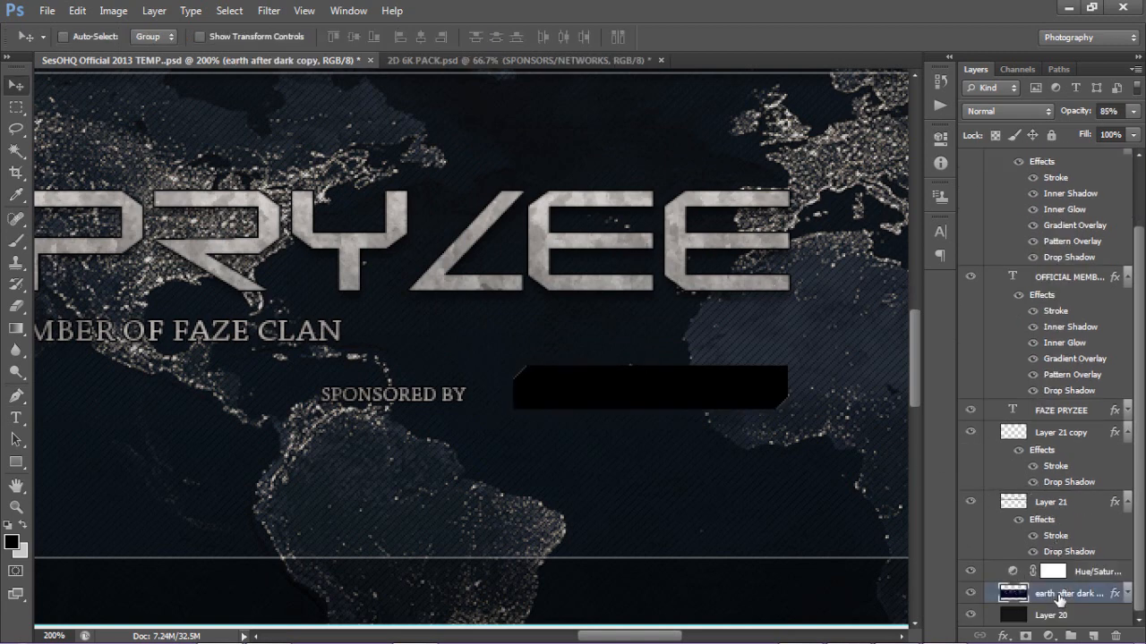
pyautogui.hotkey('ctrl', 'j')
pyautogui.scroll(5, 1086, 259)
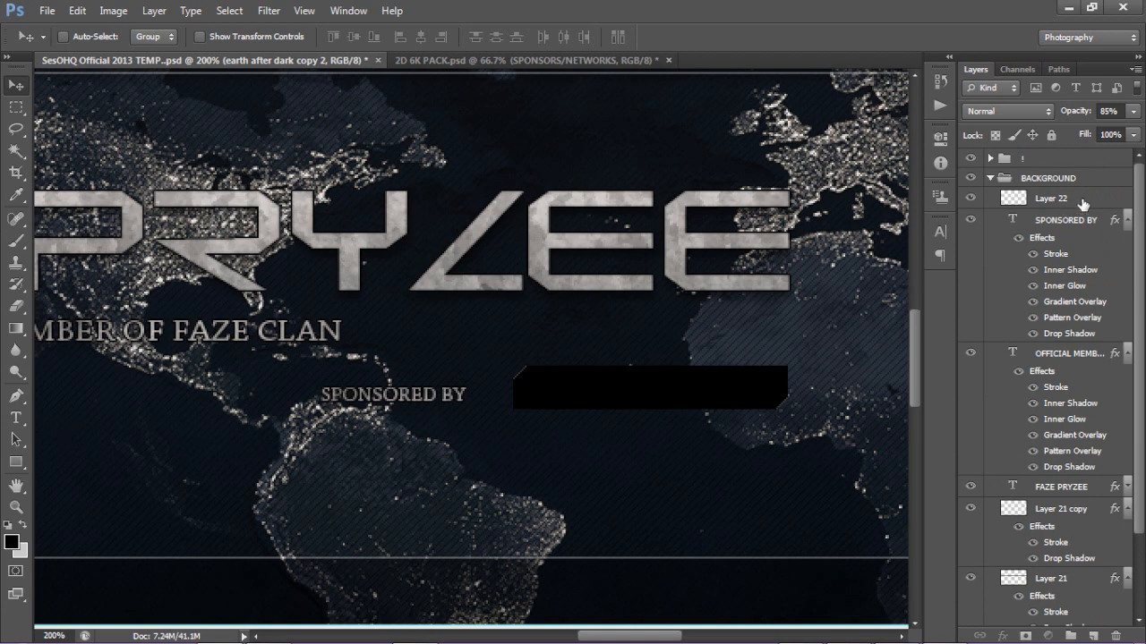
pyautogui.click(1083, 204)
pyautogui.scroll(-3, 1078, 600)
pyautogui.moveTo(1080, 639); pyautogui.dragTo(1047, 580)
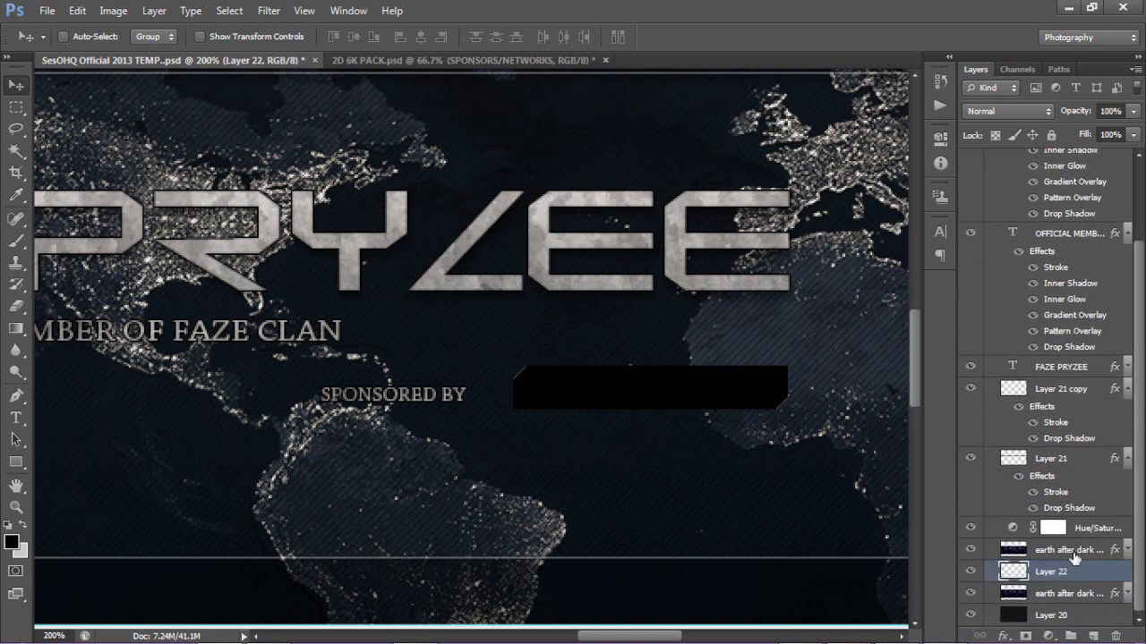
pyautogui.rightClick(1075, 552)
pyautogui.click(895, 267)
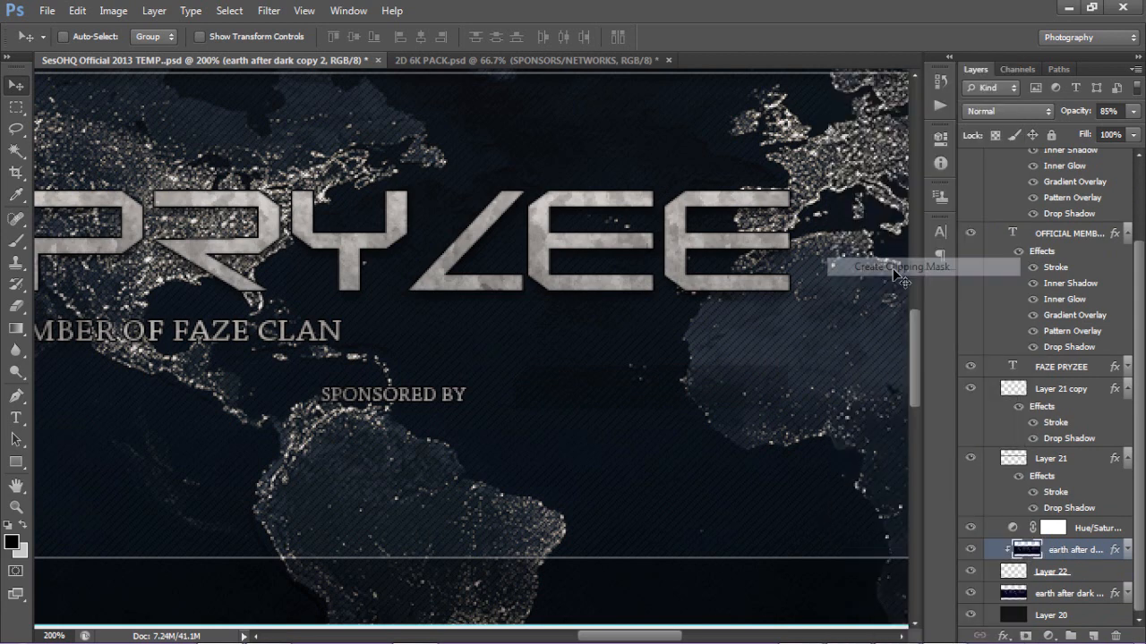
# Add an Inner Shadow to Layer 22 with a distance of 0 px and a choke of 2%.
pyautogui.click(1085, 574)
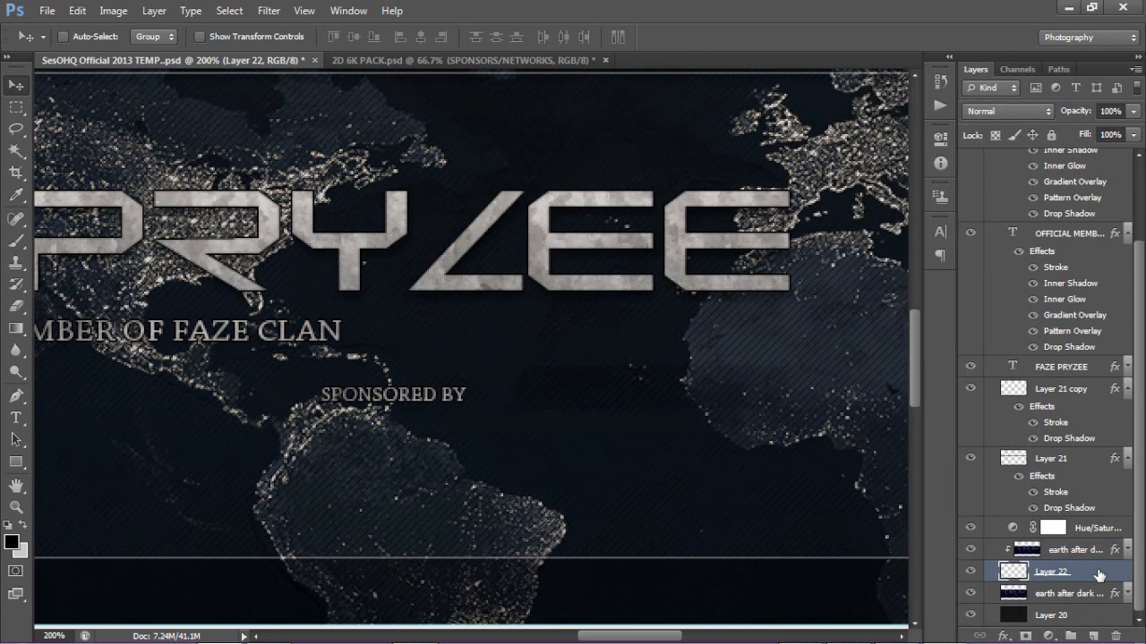
pyautogui.doubleClick(1099, 576)
pyautogui.click(589, 241)
pyautogui.moveTo(637, 99); pyautogui.dragTo(828, 101)
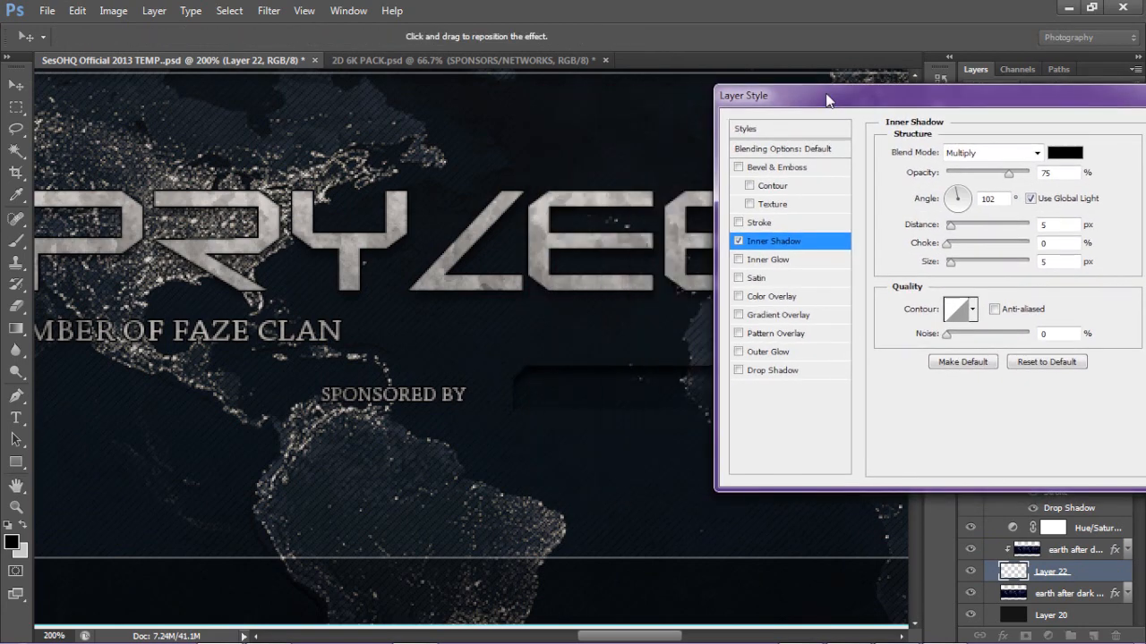
pyautogui.doubleClick(1056, 224)
pyautogui.write('0')
pyautogui.press('Tab')
pyautogui.write('2')
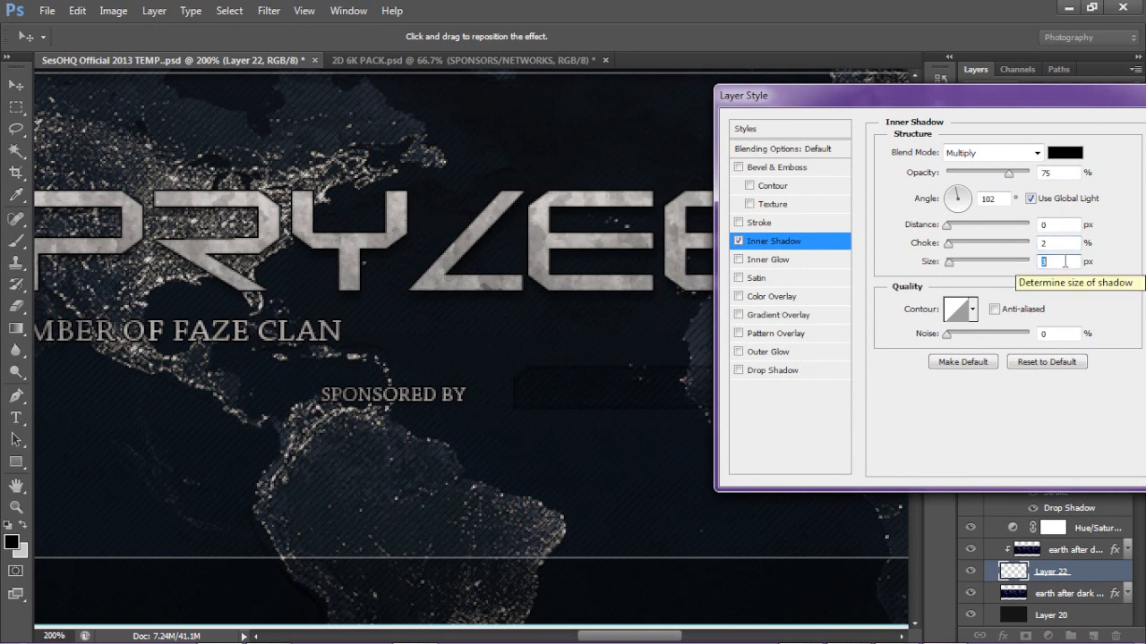
# Apply a 1 px grey outside Stroke to Layer 22 and move the box closer to the SPONSORED BY text.
pyautogui.click(757, 222)
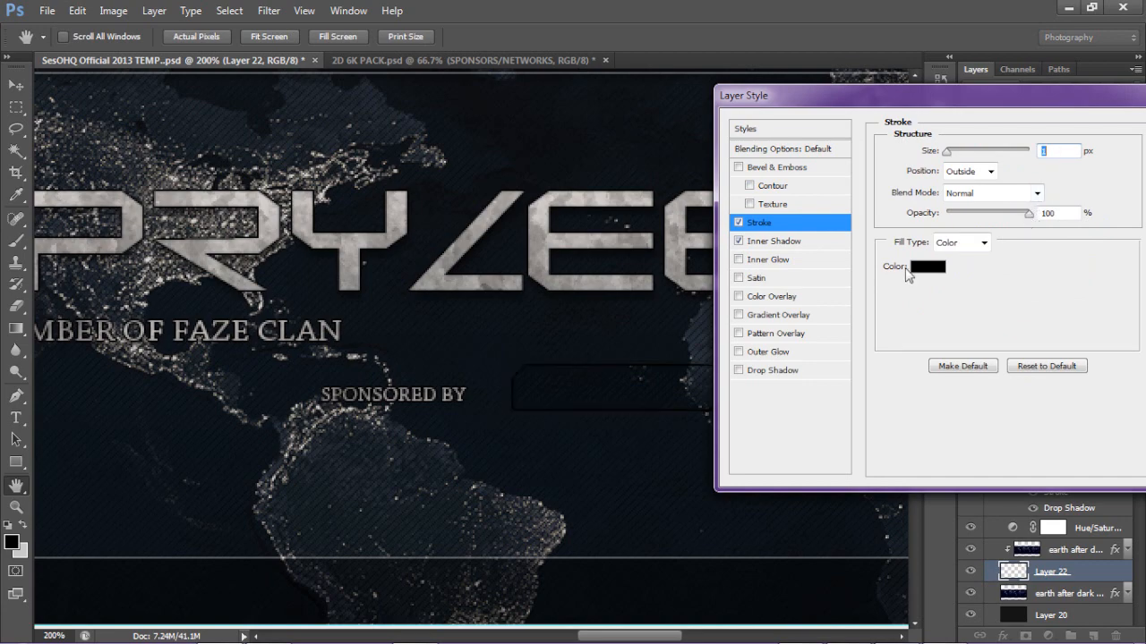
pyautogui.click(928, 266)
pyautogui.click(699, 258)
pyautogui.moveTo(618, 308)
pyautogui.mouseDown()
pyautogui.moveTo(585, 353)
pyautogui.moveTo(143, 391)
pyautogui.moveTo(109, 348)
pyautogui.mouseUp()
pyautogui.click(501, 389)
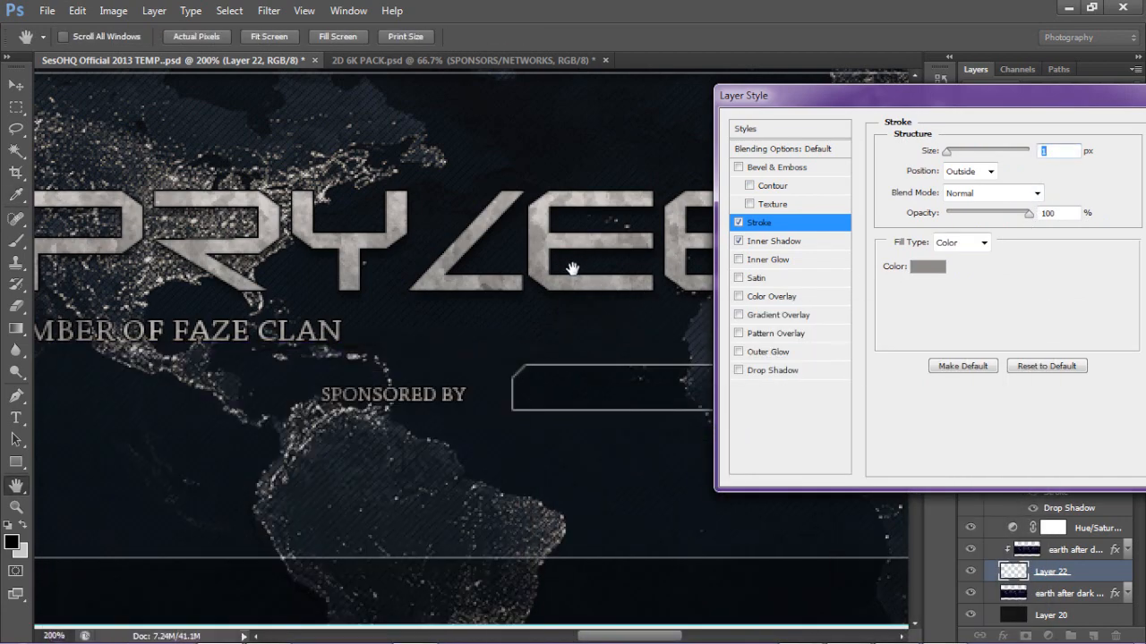
pyautogui.moveTo(1078, 95); pyautogui.dragTo(875, 95)
pyautogui.click(939, 128)
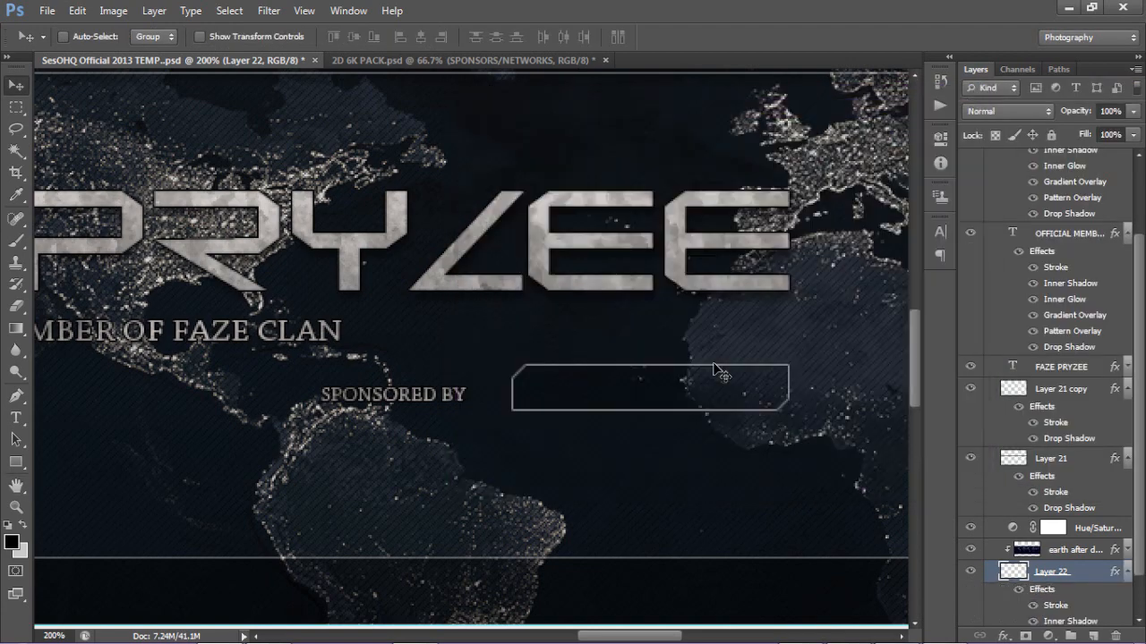
pyautogui.moveTo(624, 392); pyautogui.dragTo(598, 398)
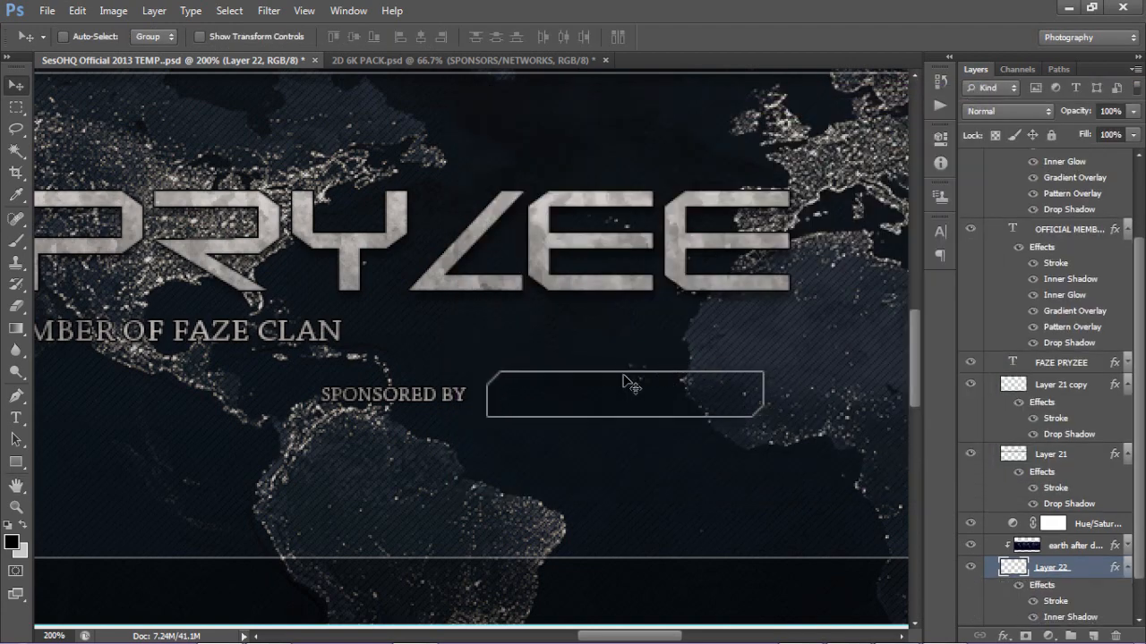
pyautogui.hotkey('ctrl', '-')
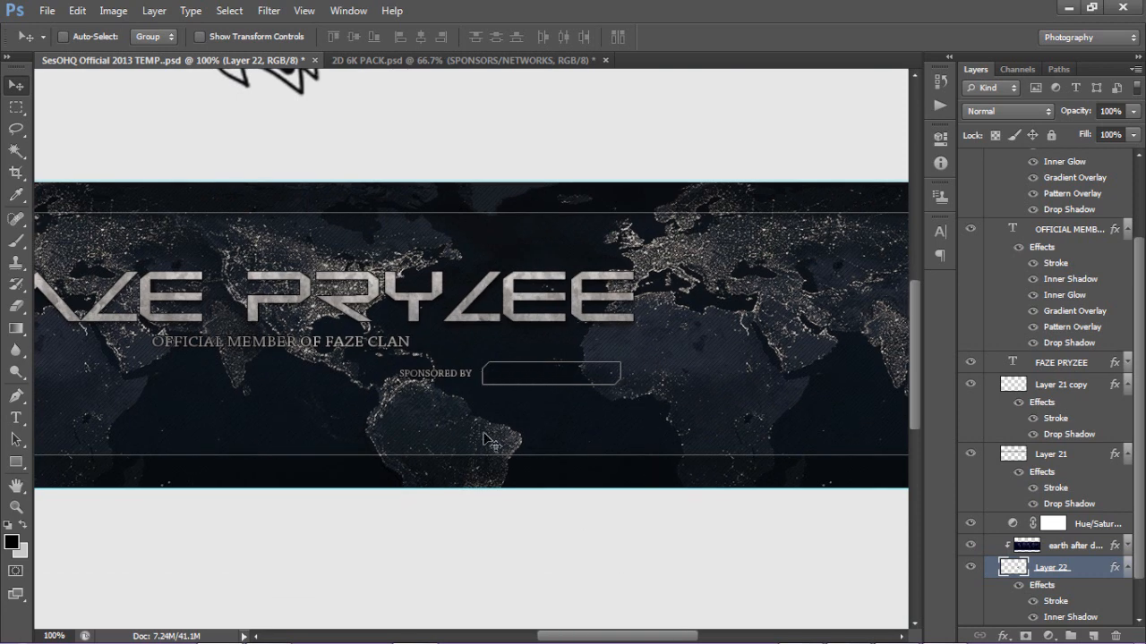
# Switch to 2D 6K PACK.psd, hide the world map stock in its HD BACKGROUNDS group and return to the banner document.
pyautogui.click(429, 60)
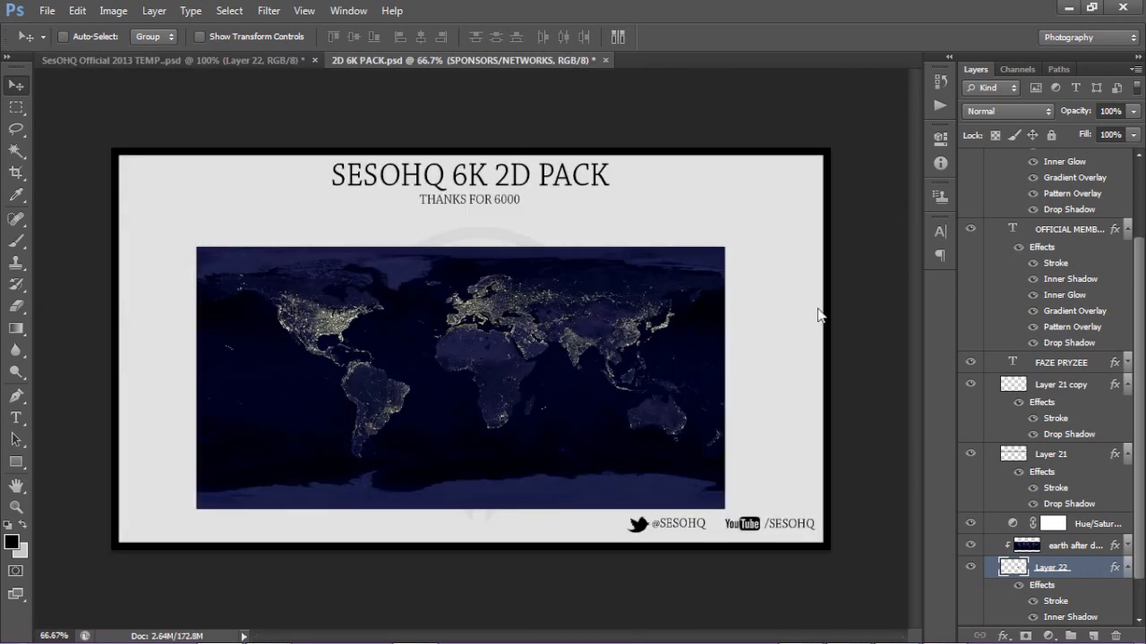
pyautogui.click(970, 358)
pyautogui.click(989, 293)
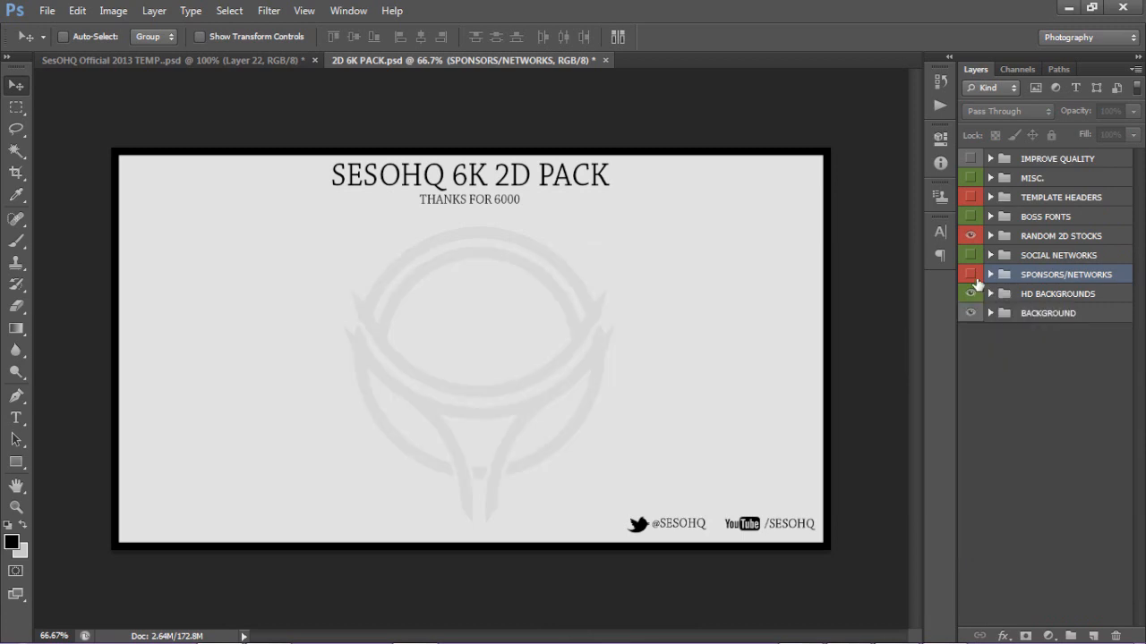
pyautogui.click(971, 256)
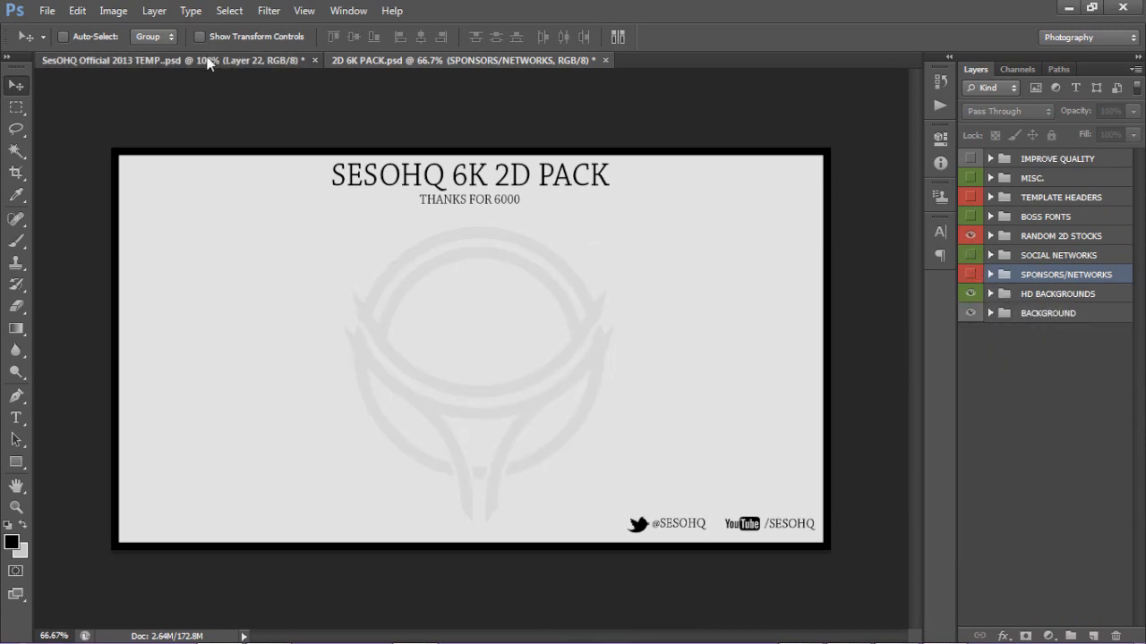
pyautogui.click(257, 59)
pyautogui.moveTo(616, 639); pyautogui.dragTo(585, 639)
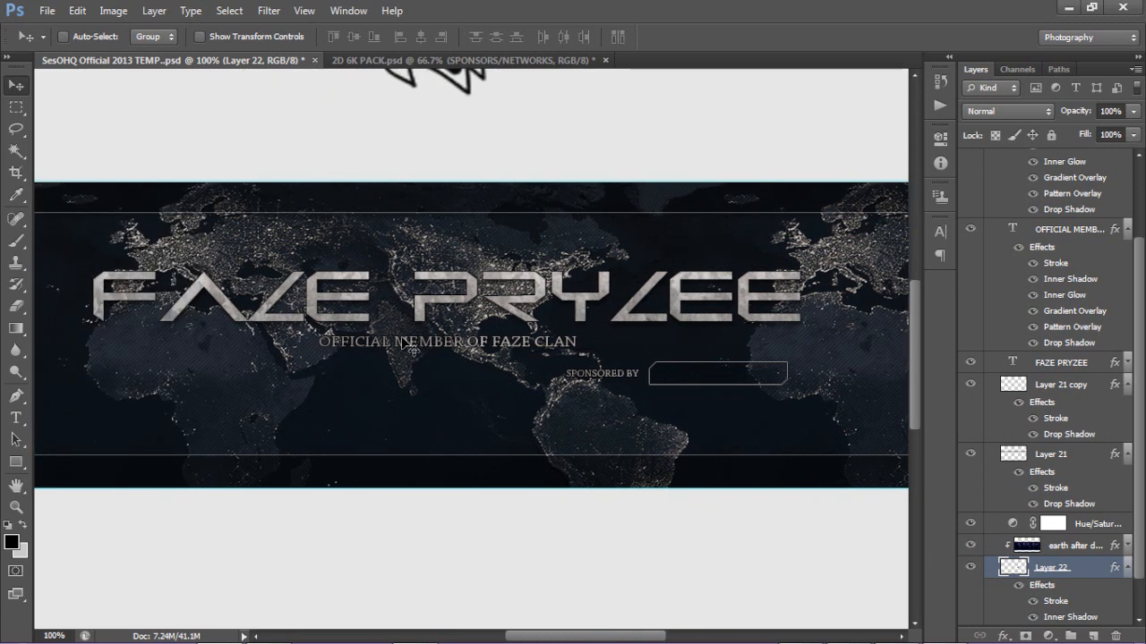
pyautogui.moveTo(913, 325); pyautogui.dragTo(913, 309)
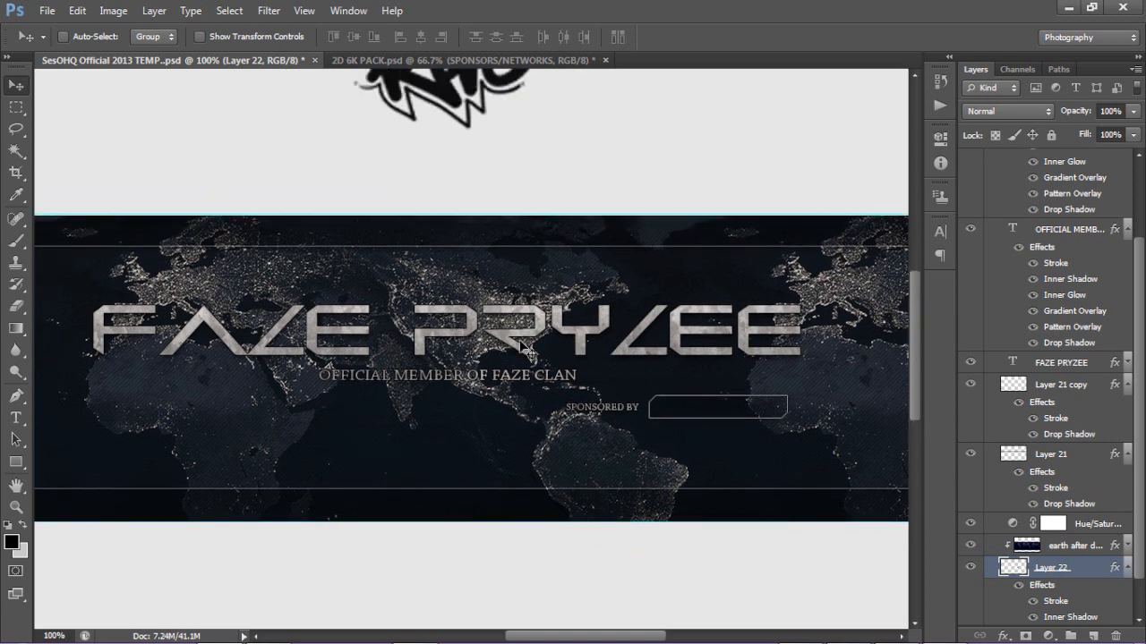